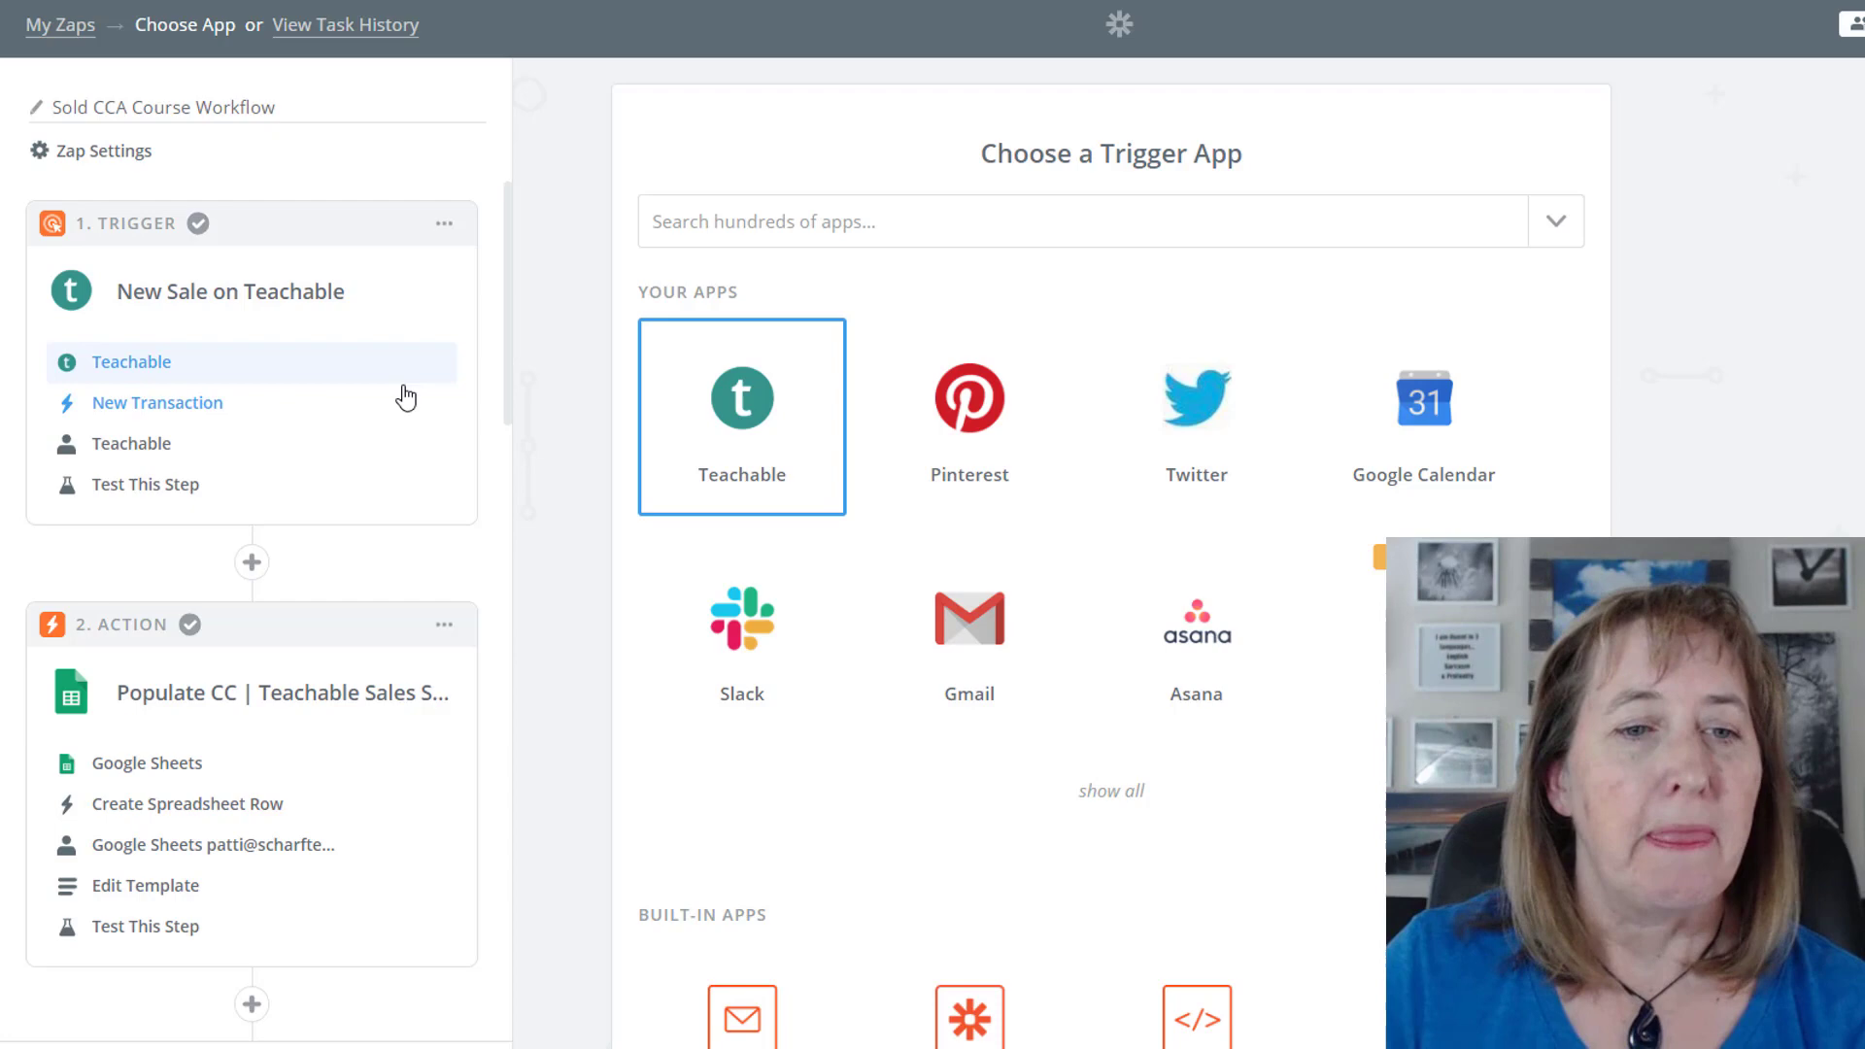
- Scroll the Zap's step sidebar down toward step 2, Google Sheets Create Spreadsheet Row
scroll(404, 450, "down", 3)
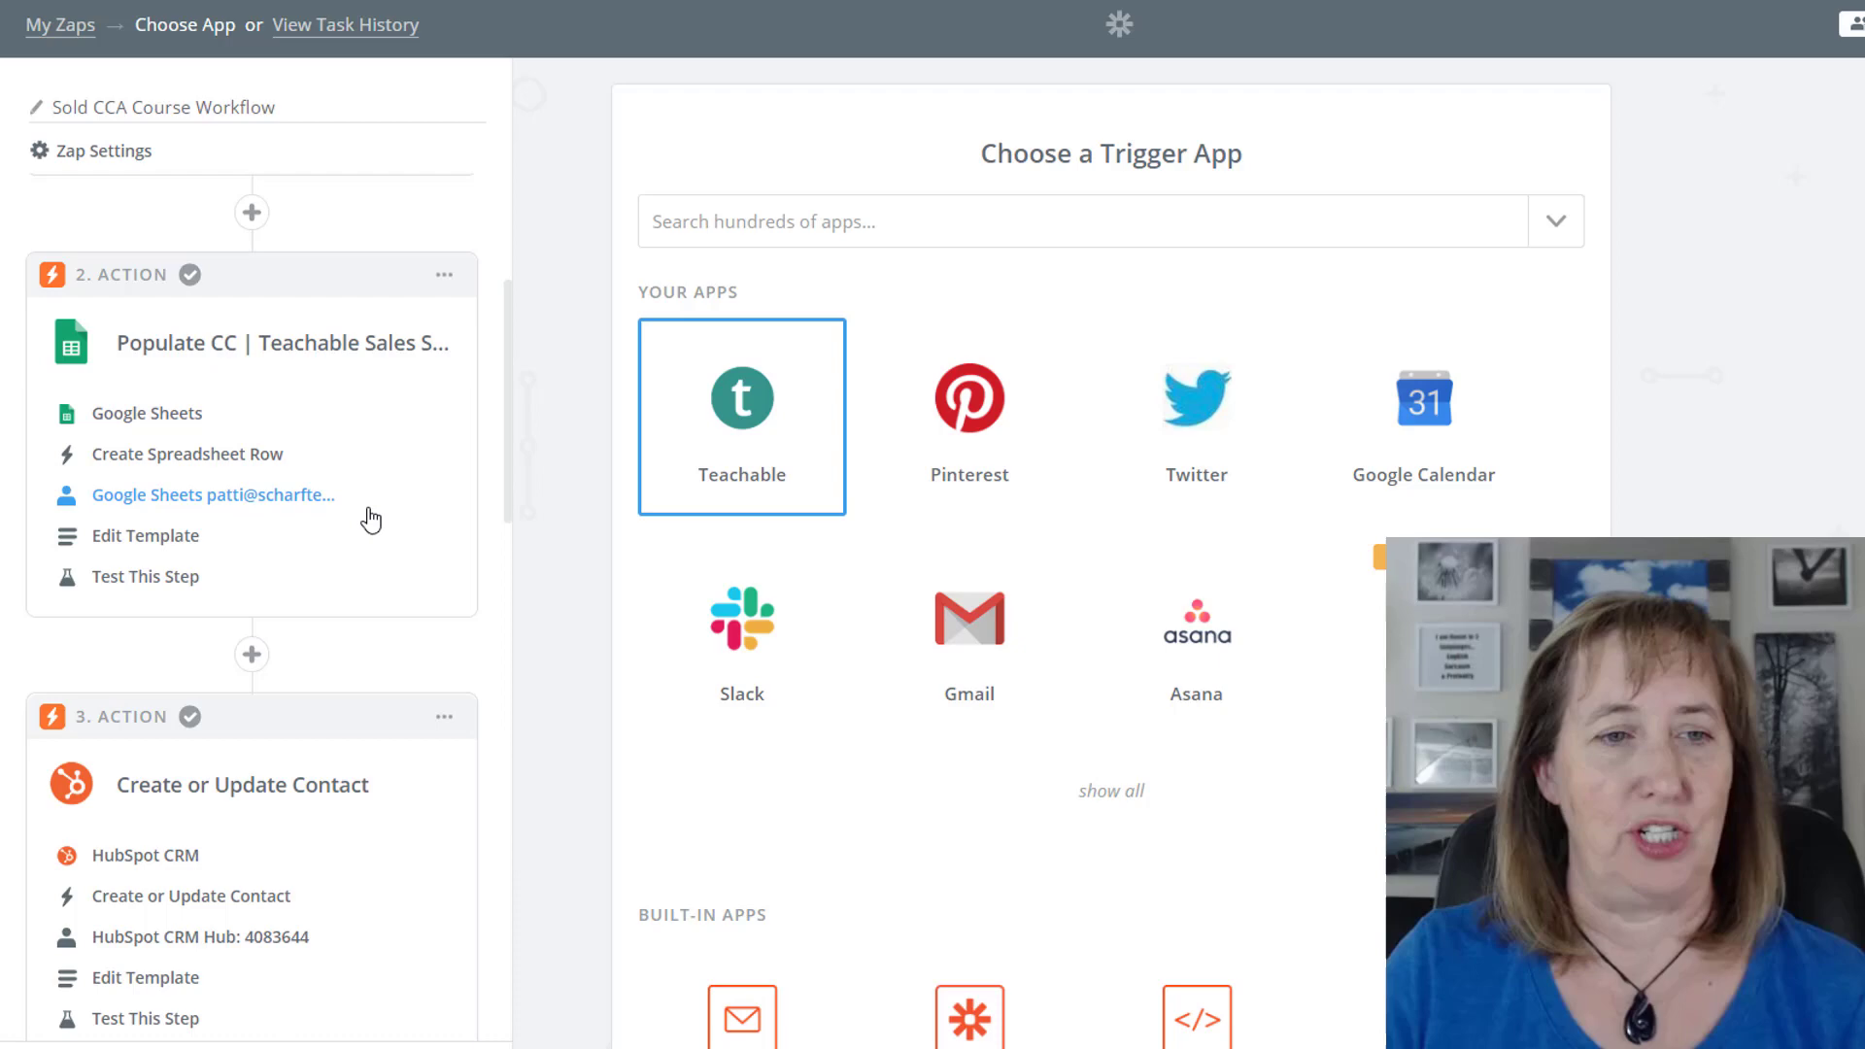
left_click(188, 540)
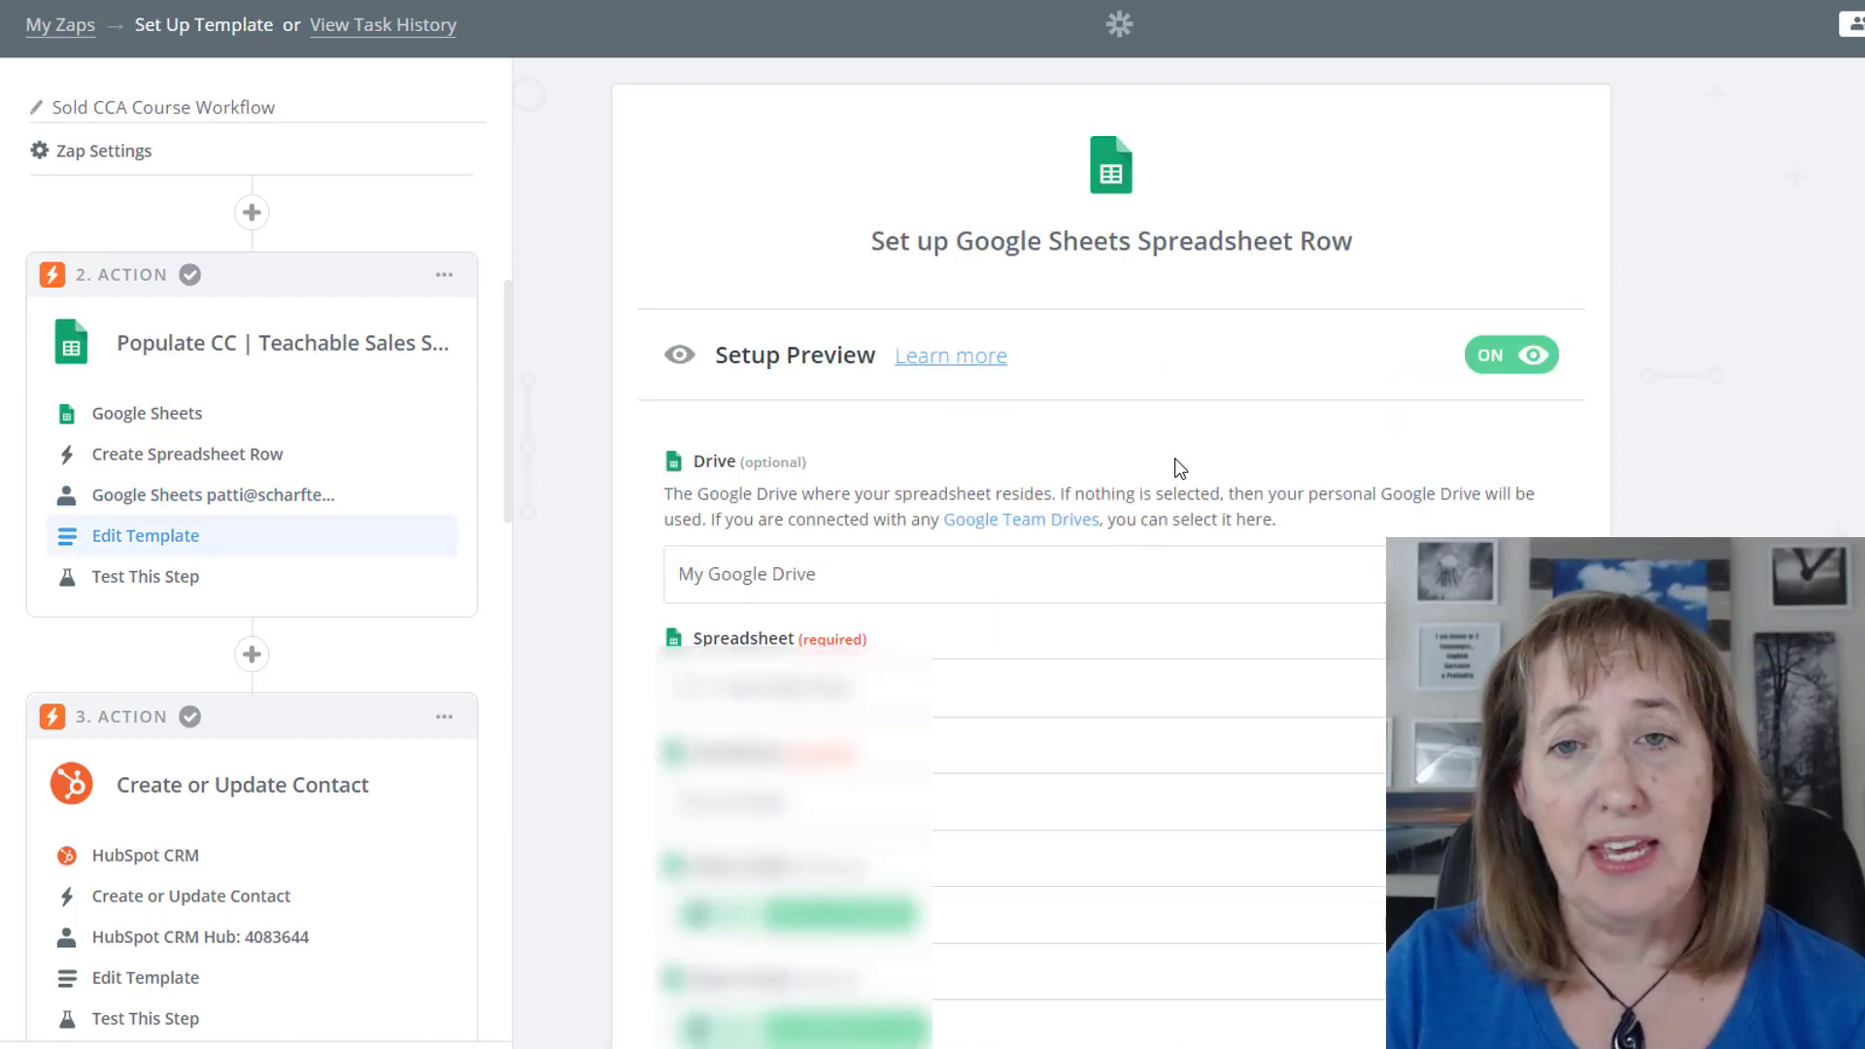
scroll(987, 515, "down", 2)
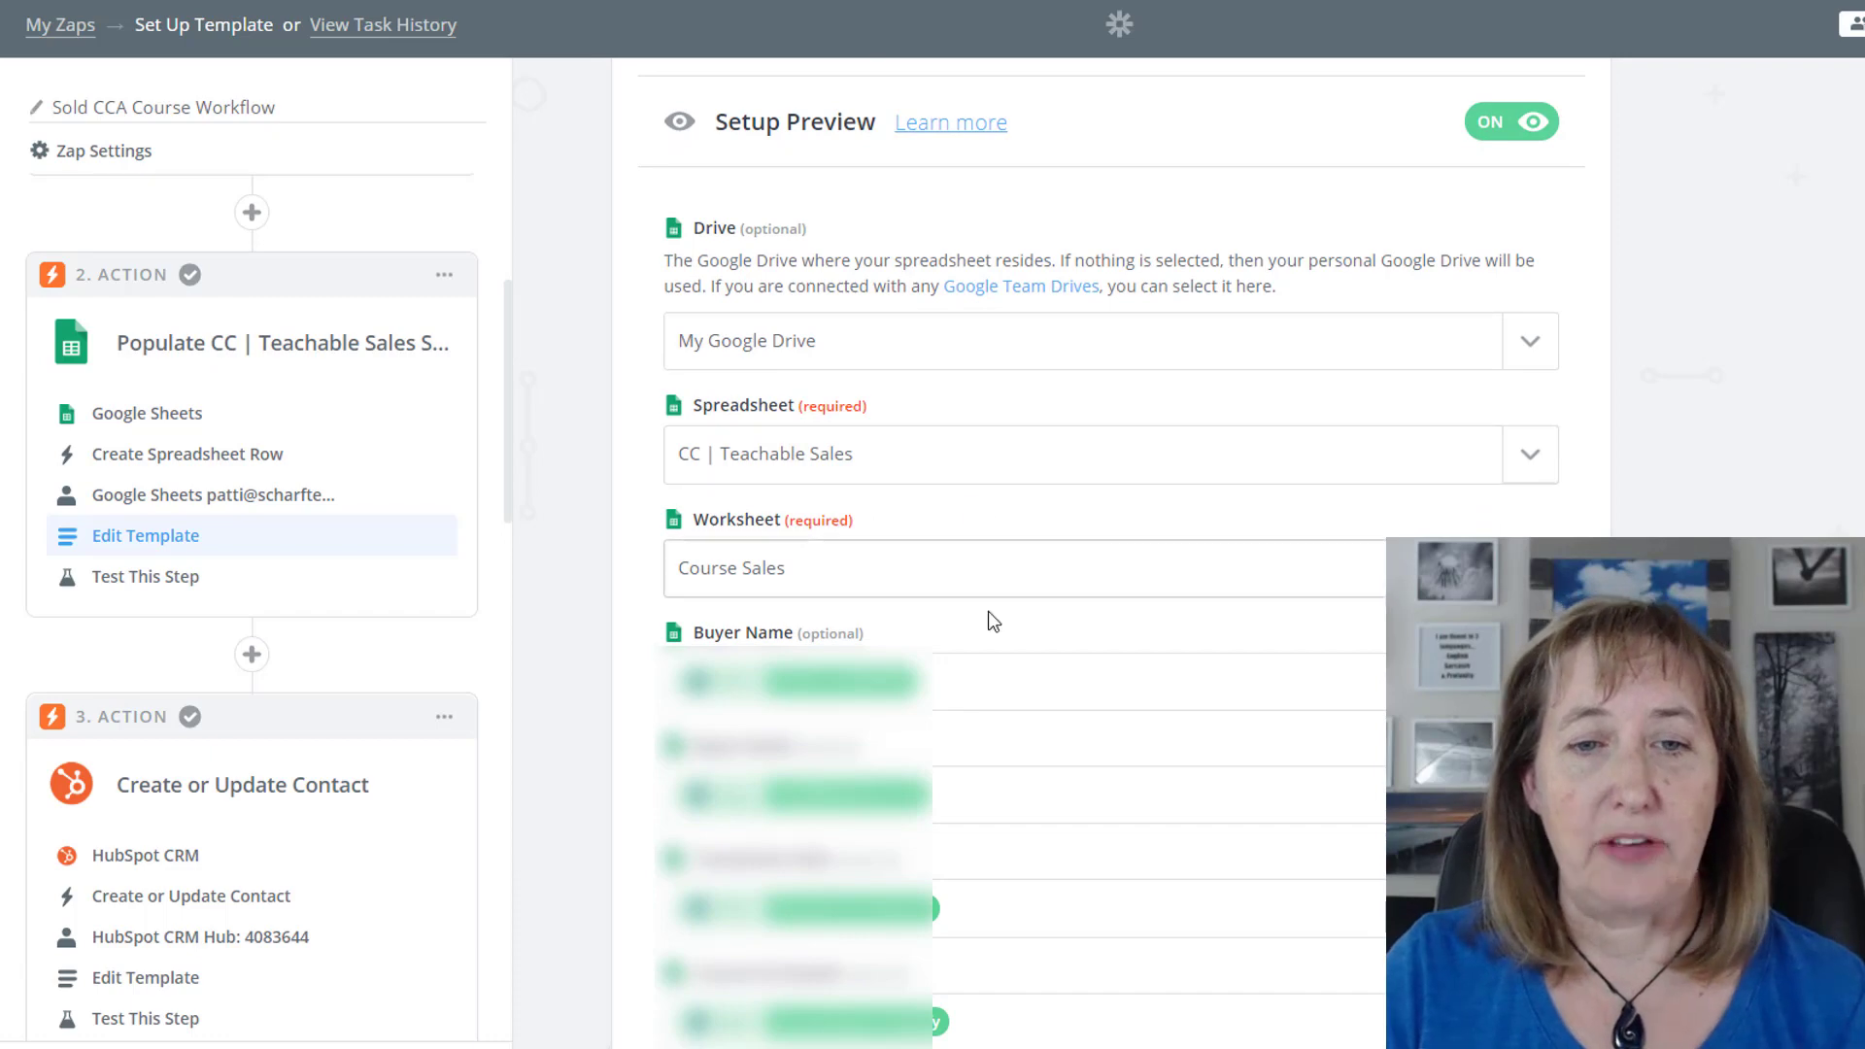
scroll(949, 641, "down", 2)
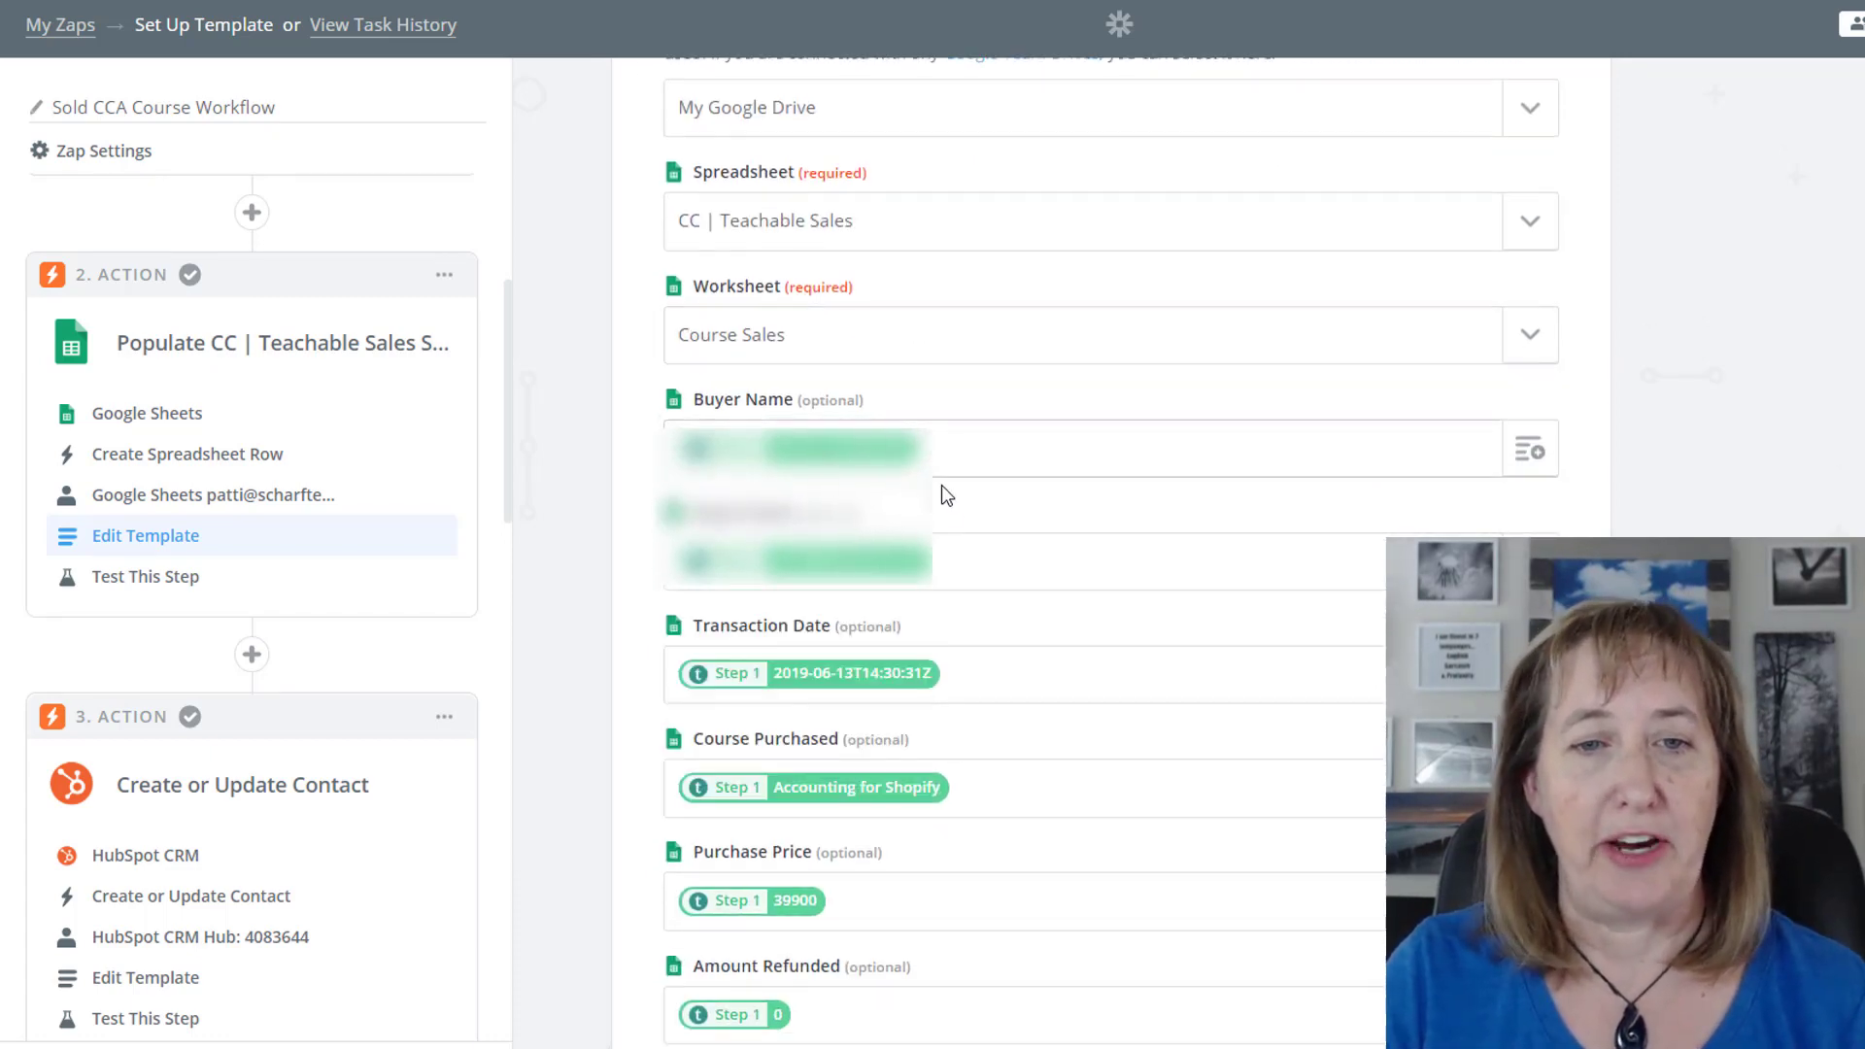
scroll(977, 529, "down", 3)
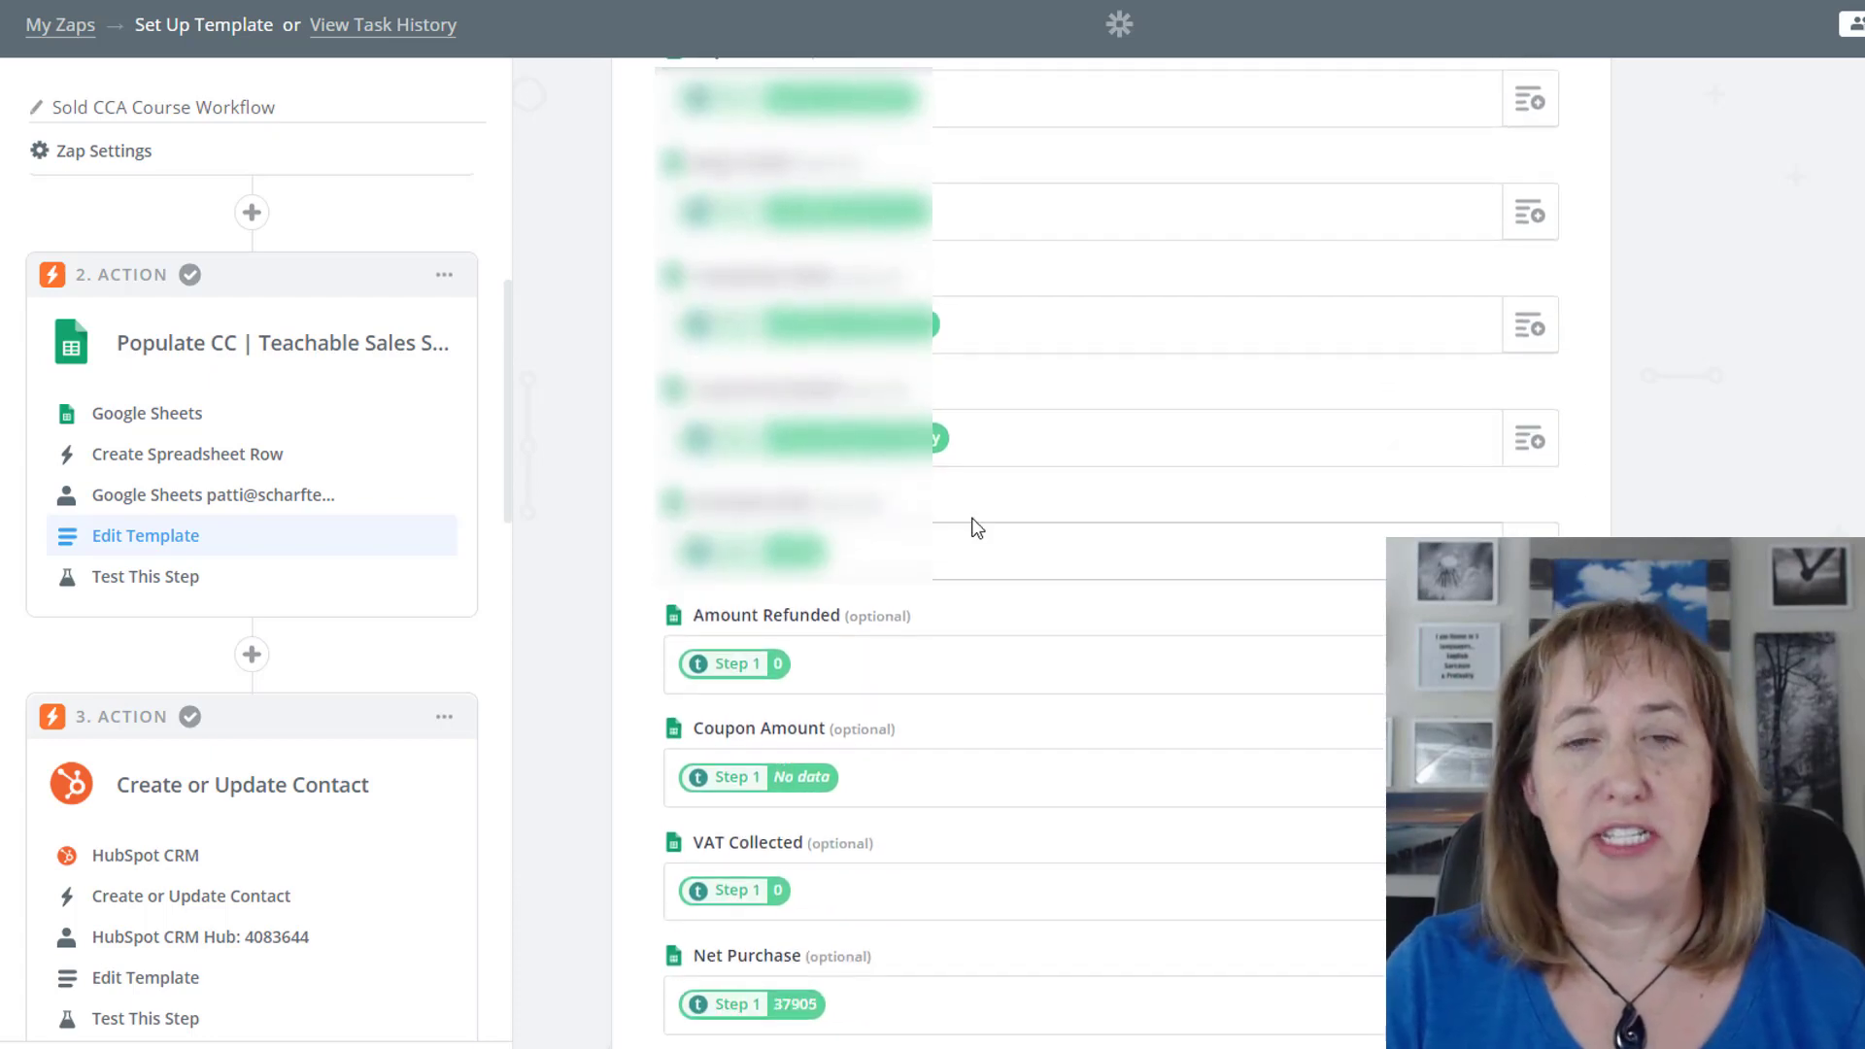
scroll(1007, 500, "down", 2)
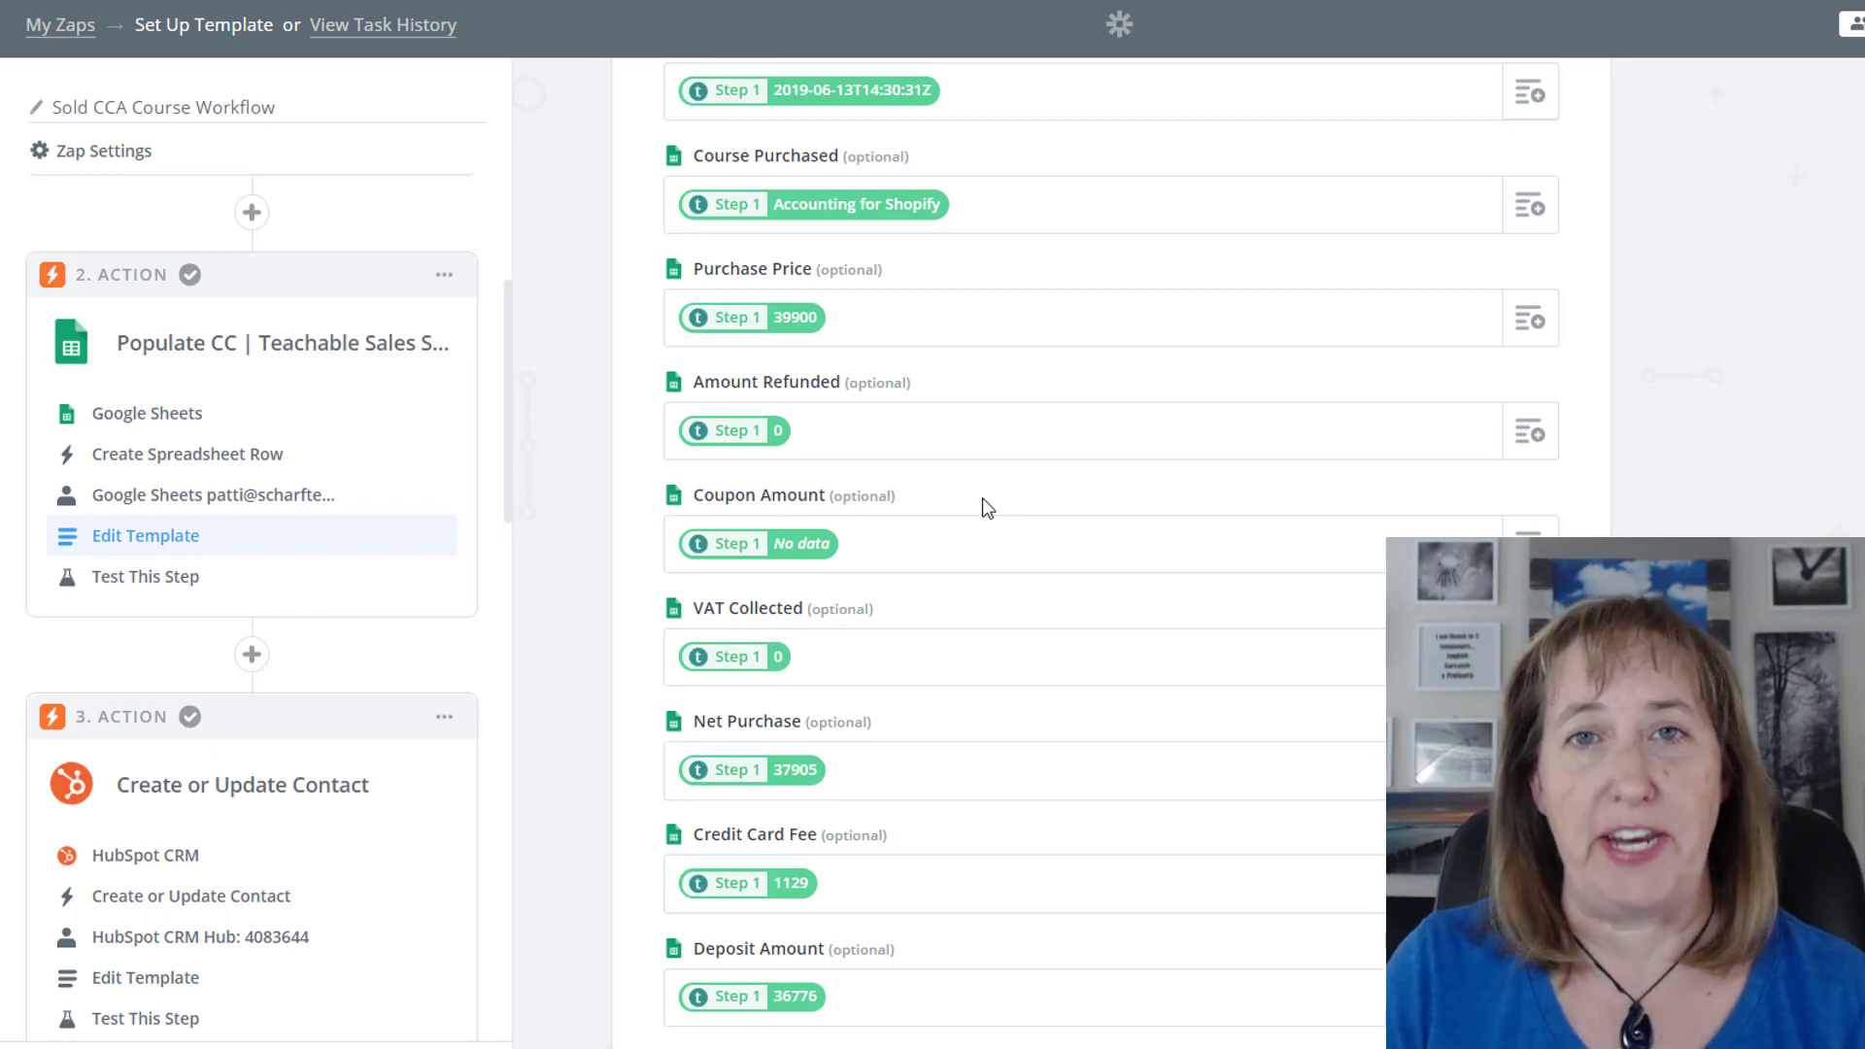
scroll(982, 505, "down", 4)
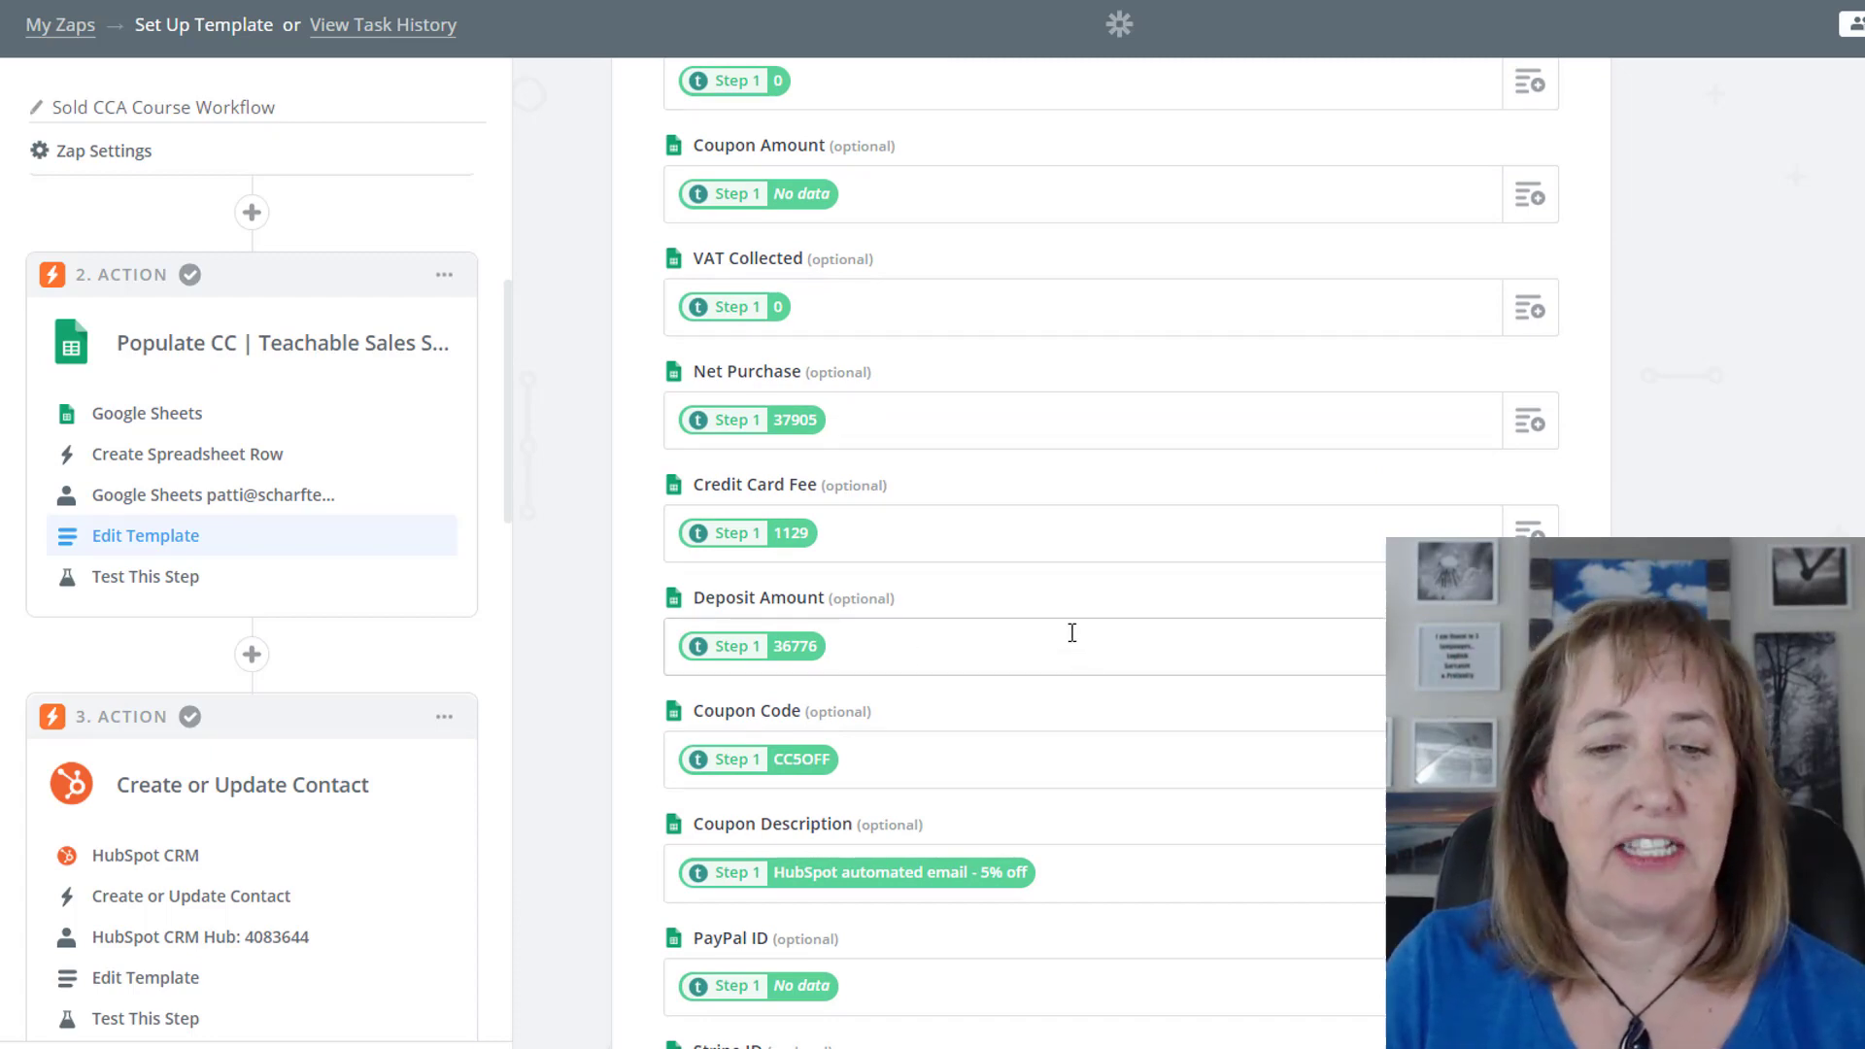
scroll(1062, 637, "down", 3)
scroll(1062, 636, "down", 1)
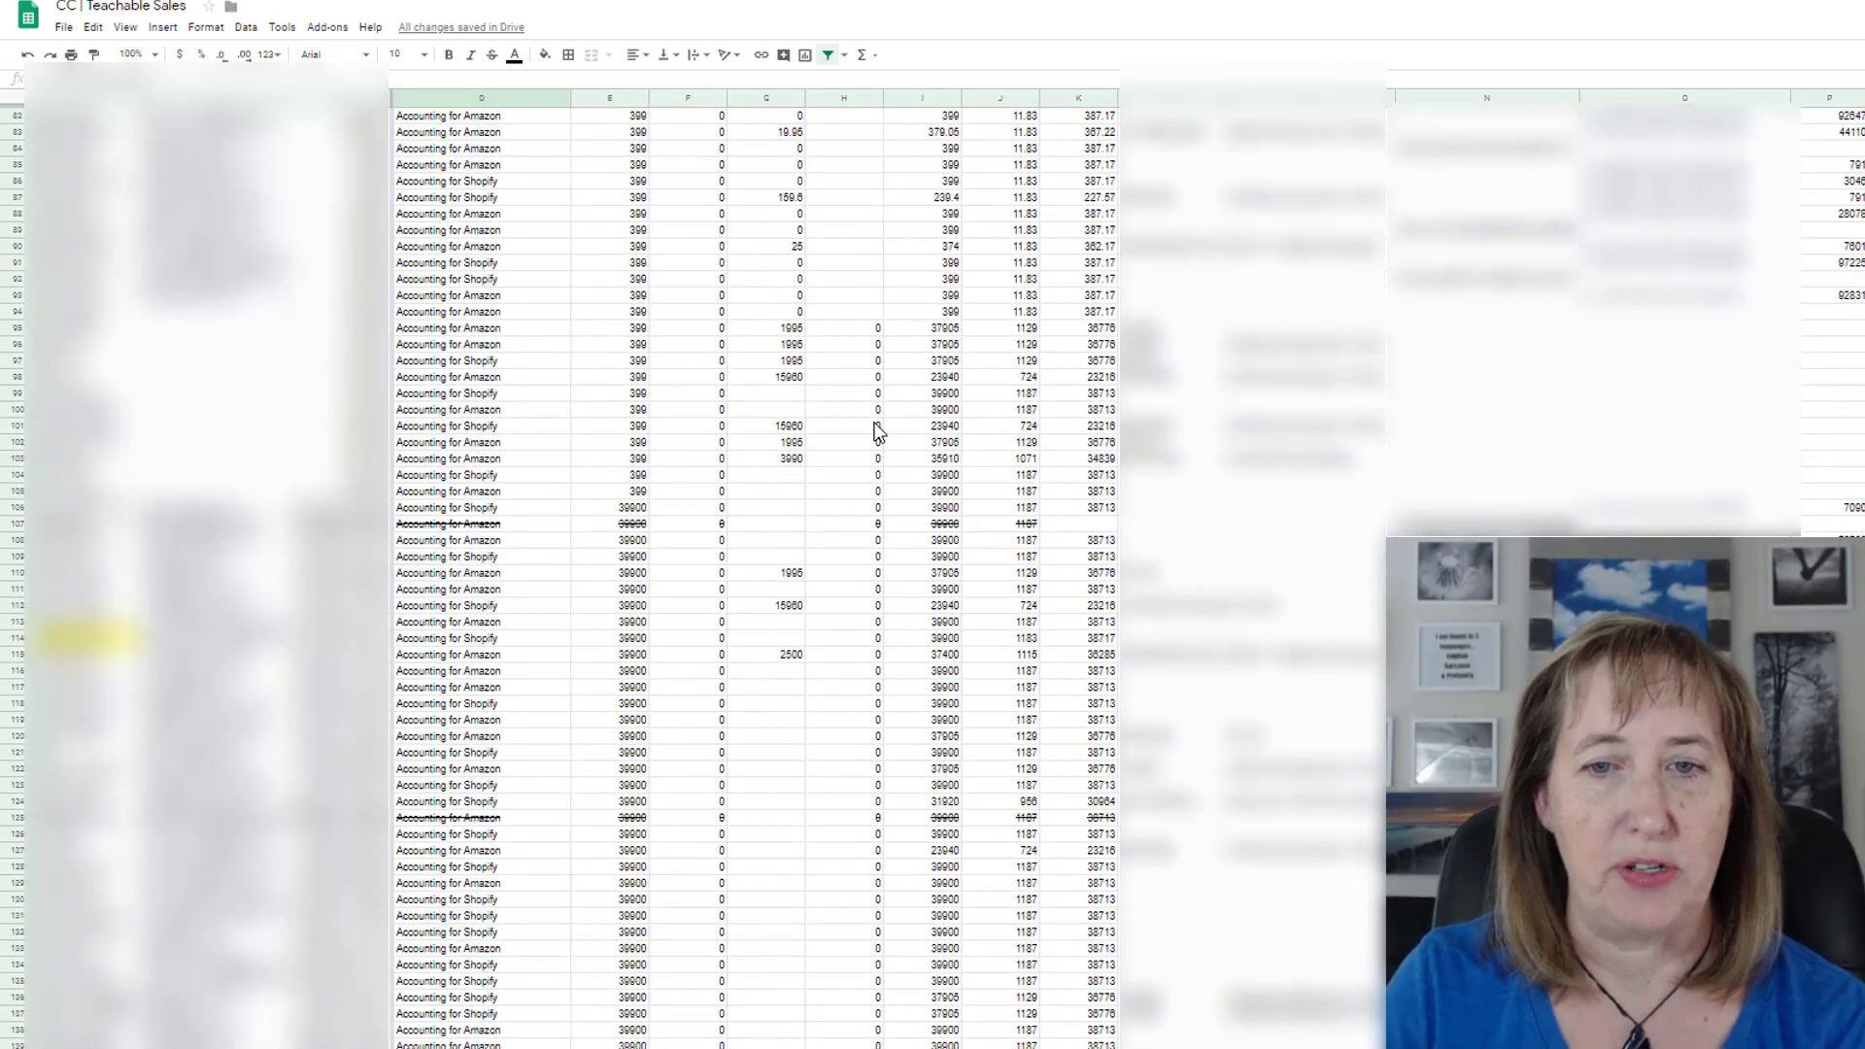
scroll(877, 432, "down", 5)
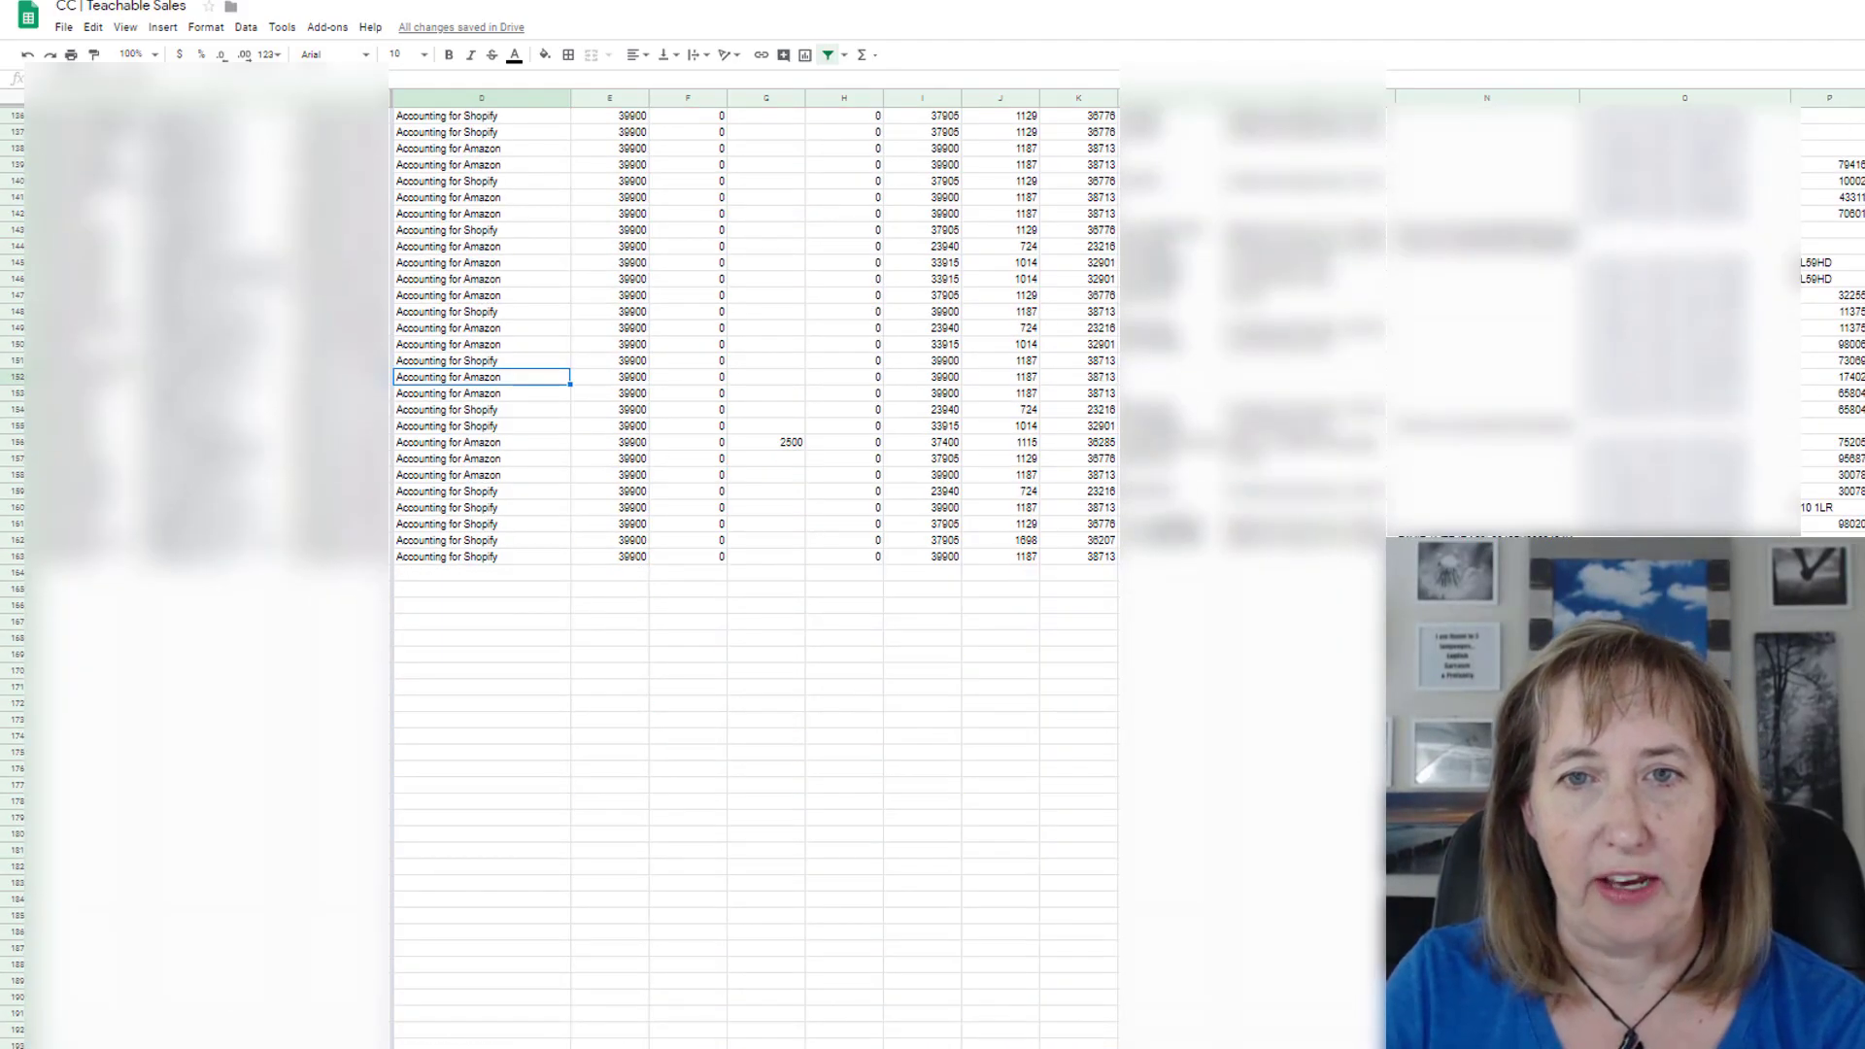
scroll(831, 464, "down", 3)
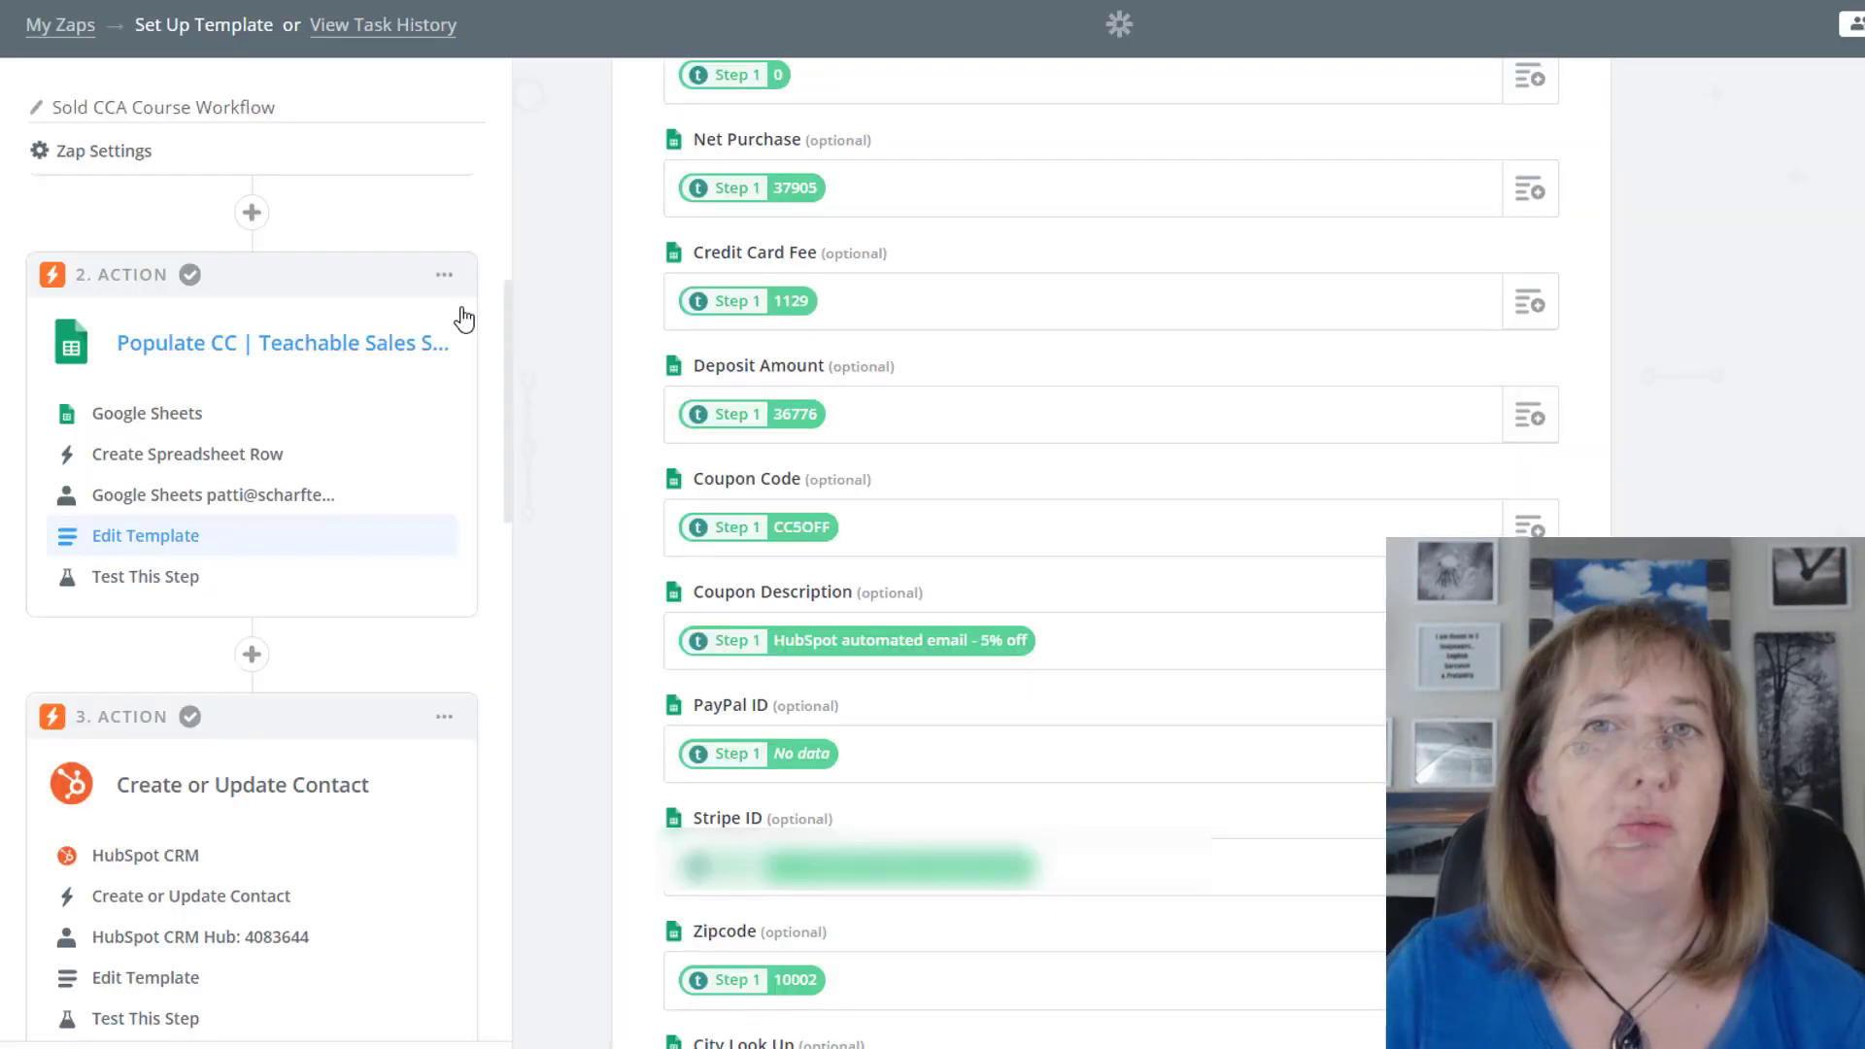
scroll(456, 404, "down", 5)
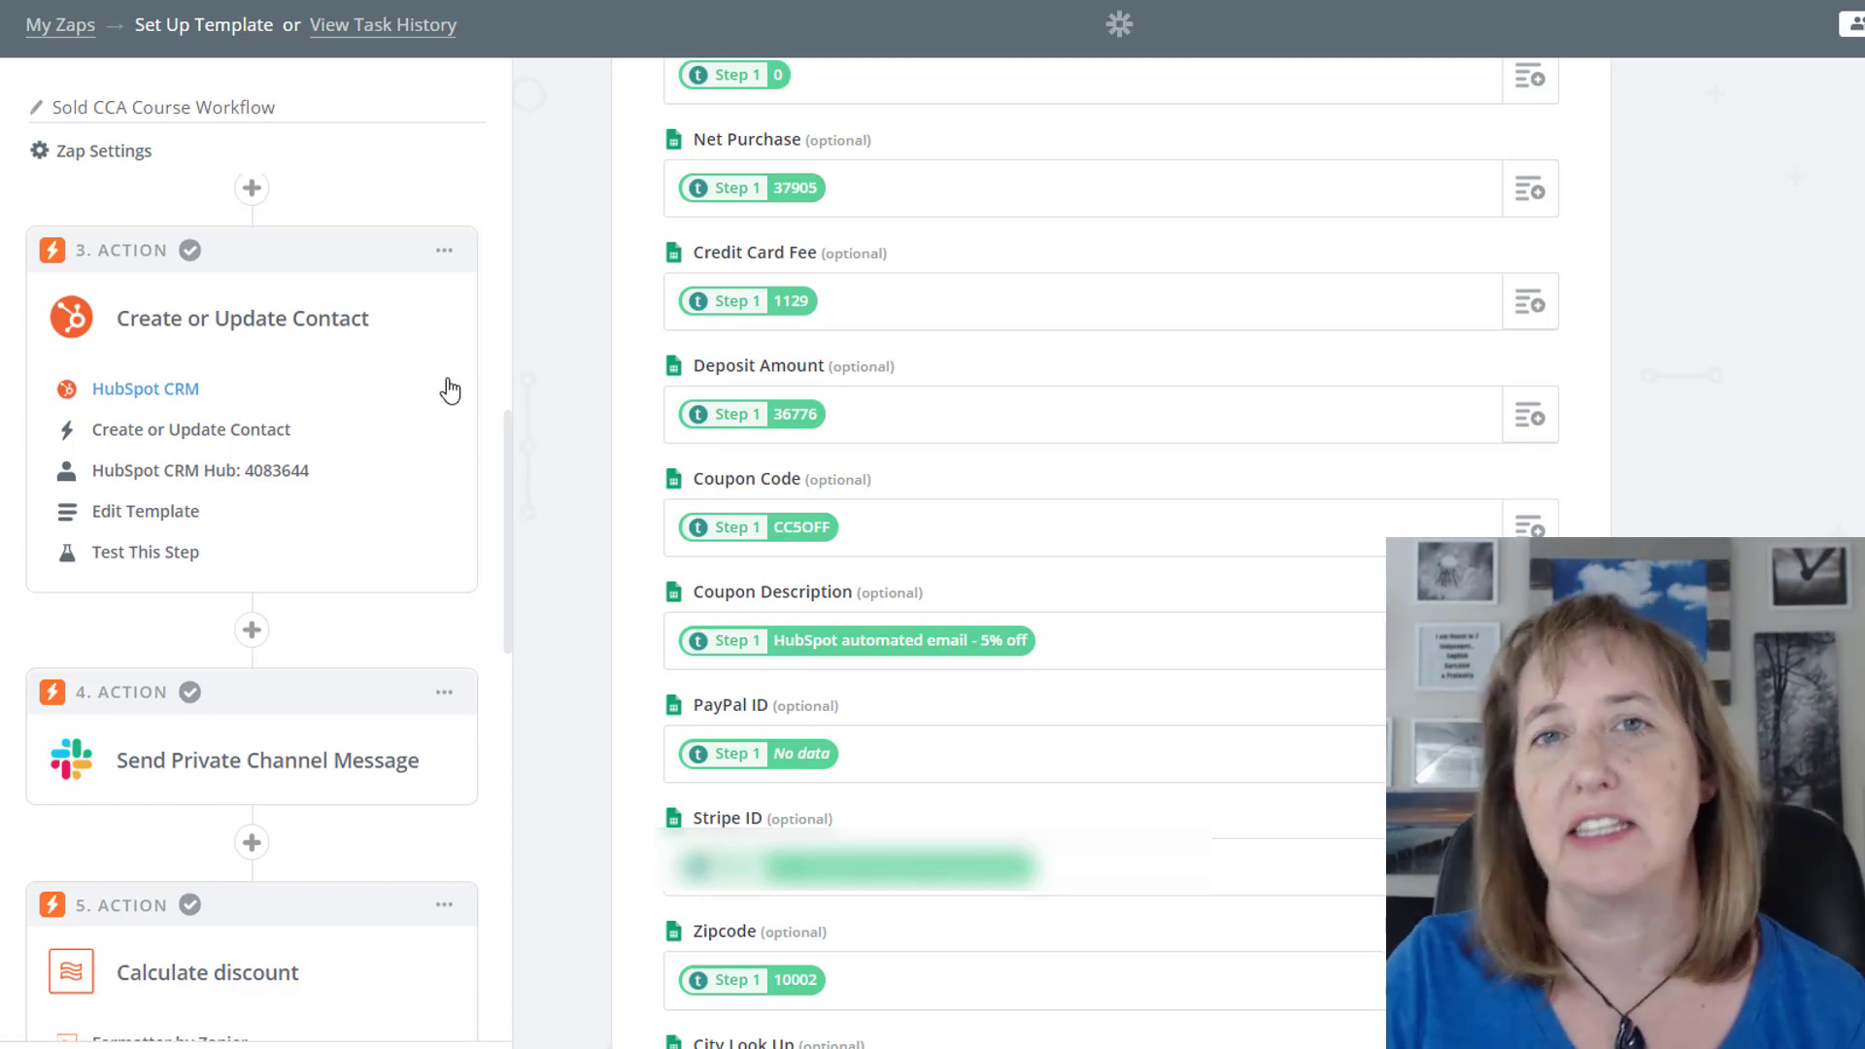
scroll(450, 390, "down", 5)
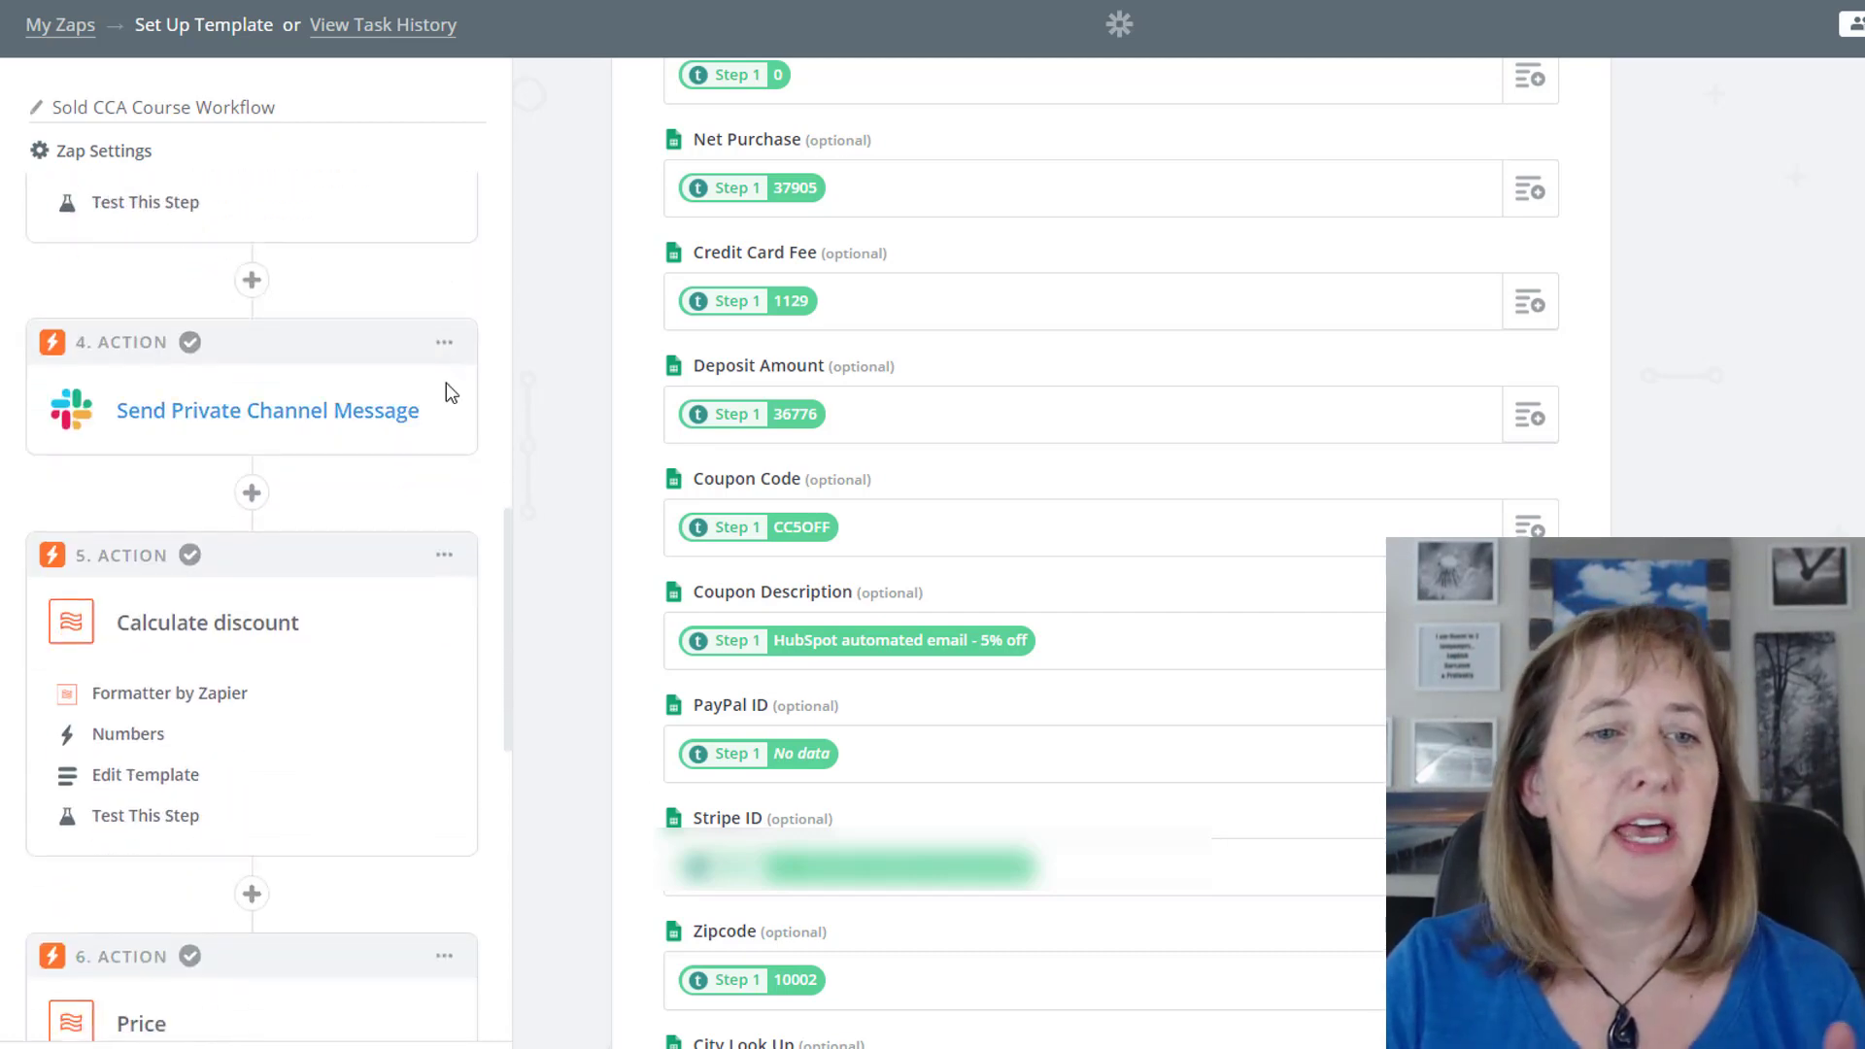
scroll(446, 399, "down", 6)
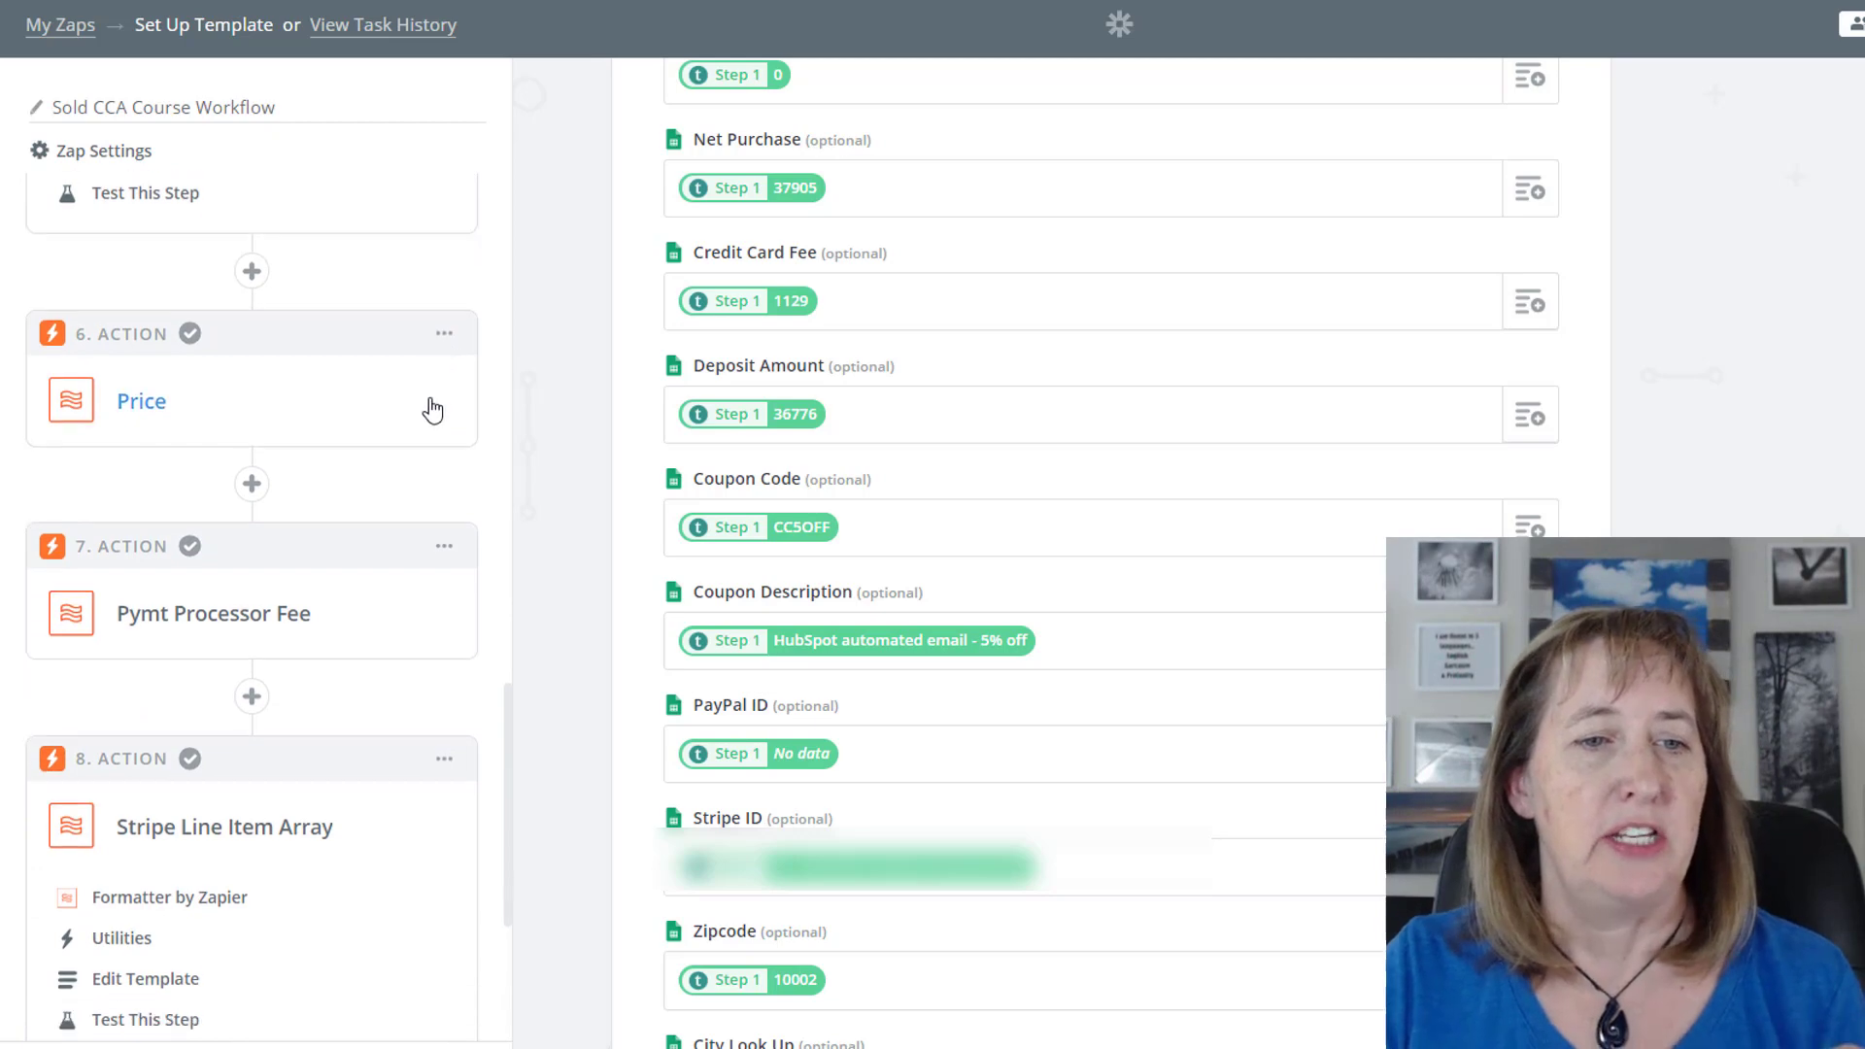
scroll(442, 442, "down", 2)
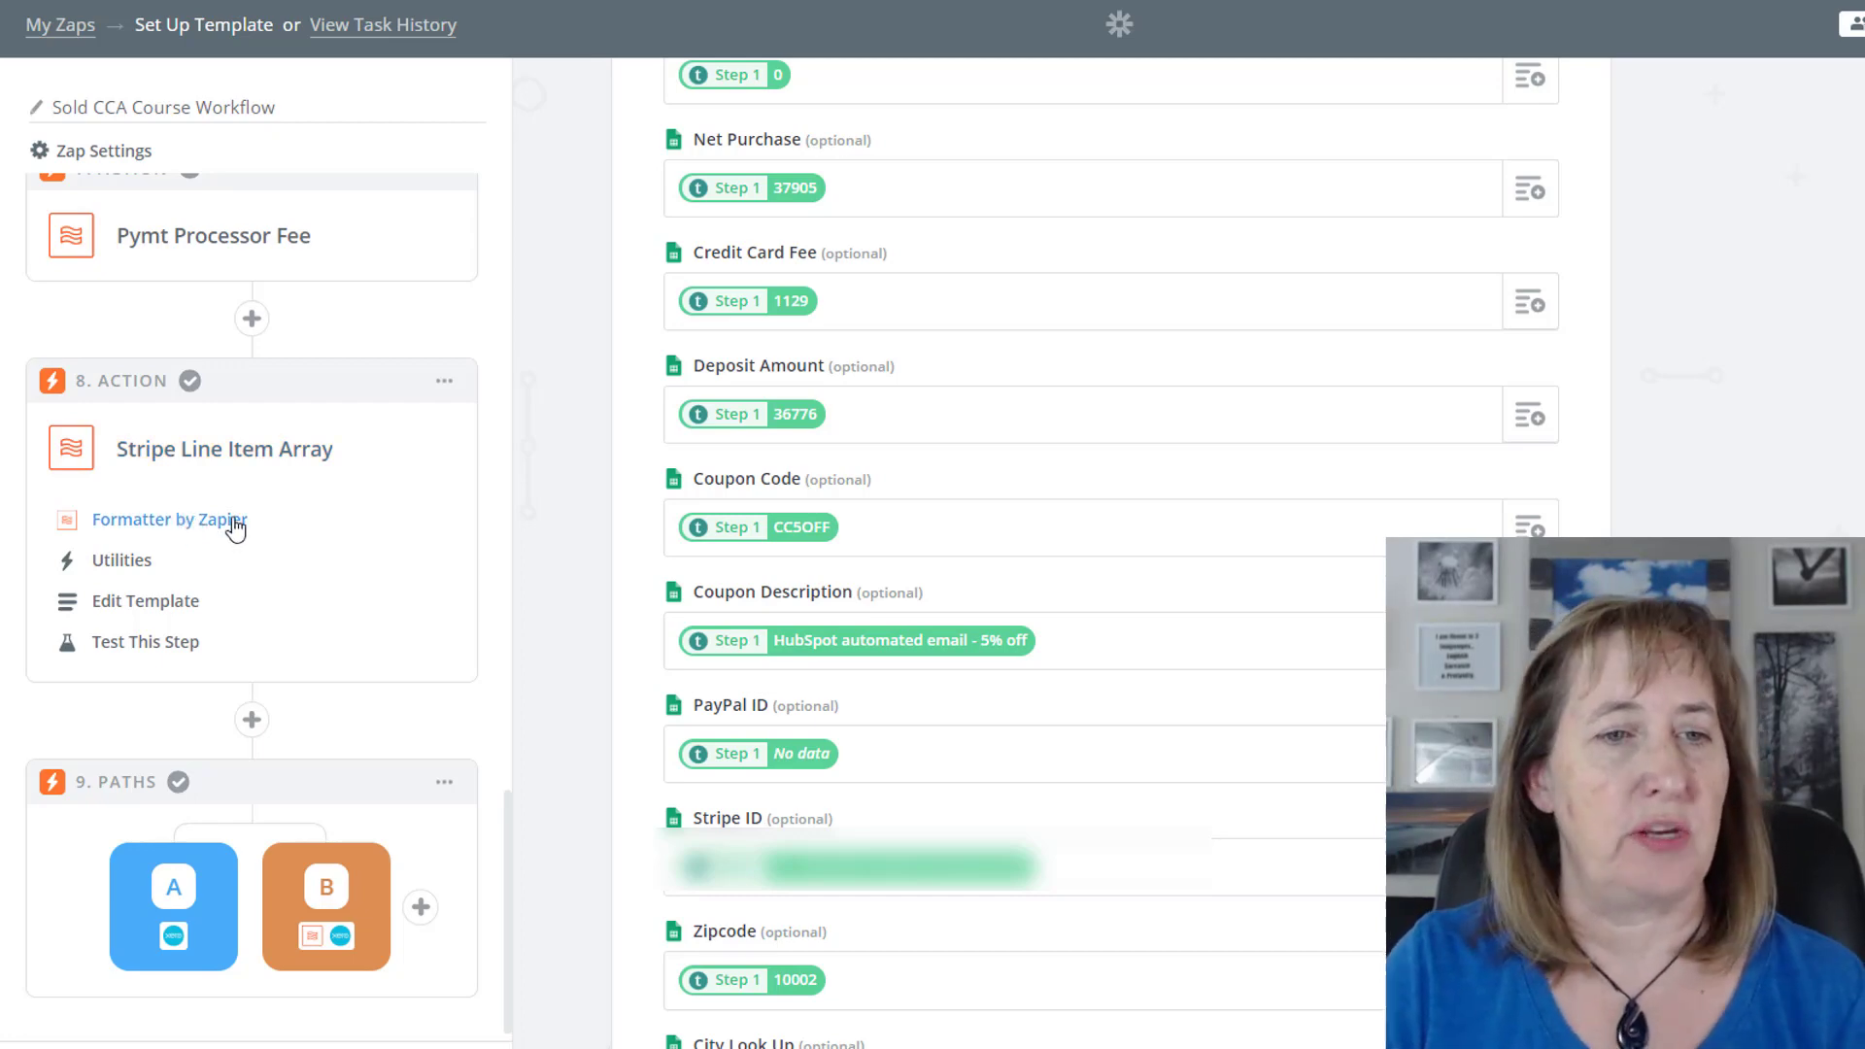
- Show step 8's Formatter Line Itemizer settings and scroll to the Invoice Lines price, code and description
left_click(216, 571)
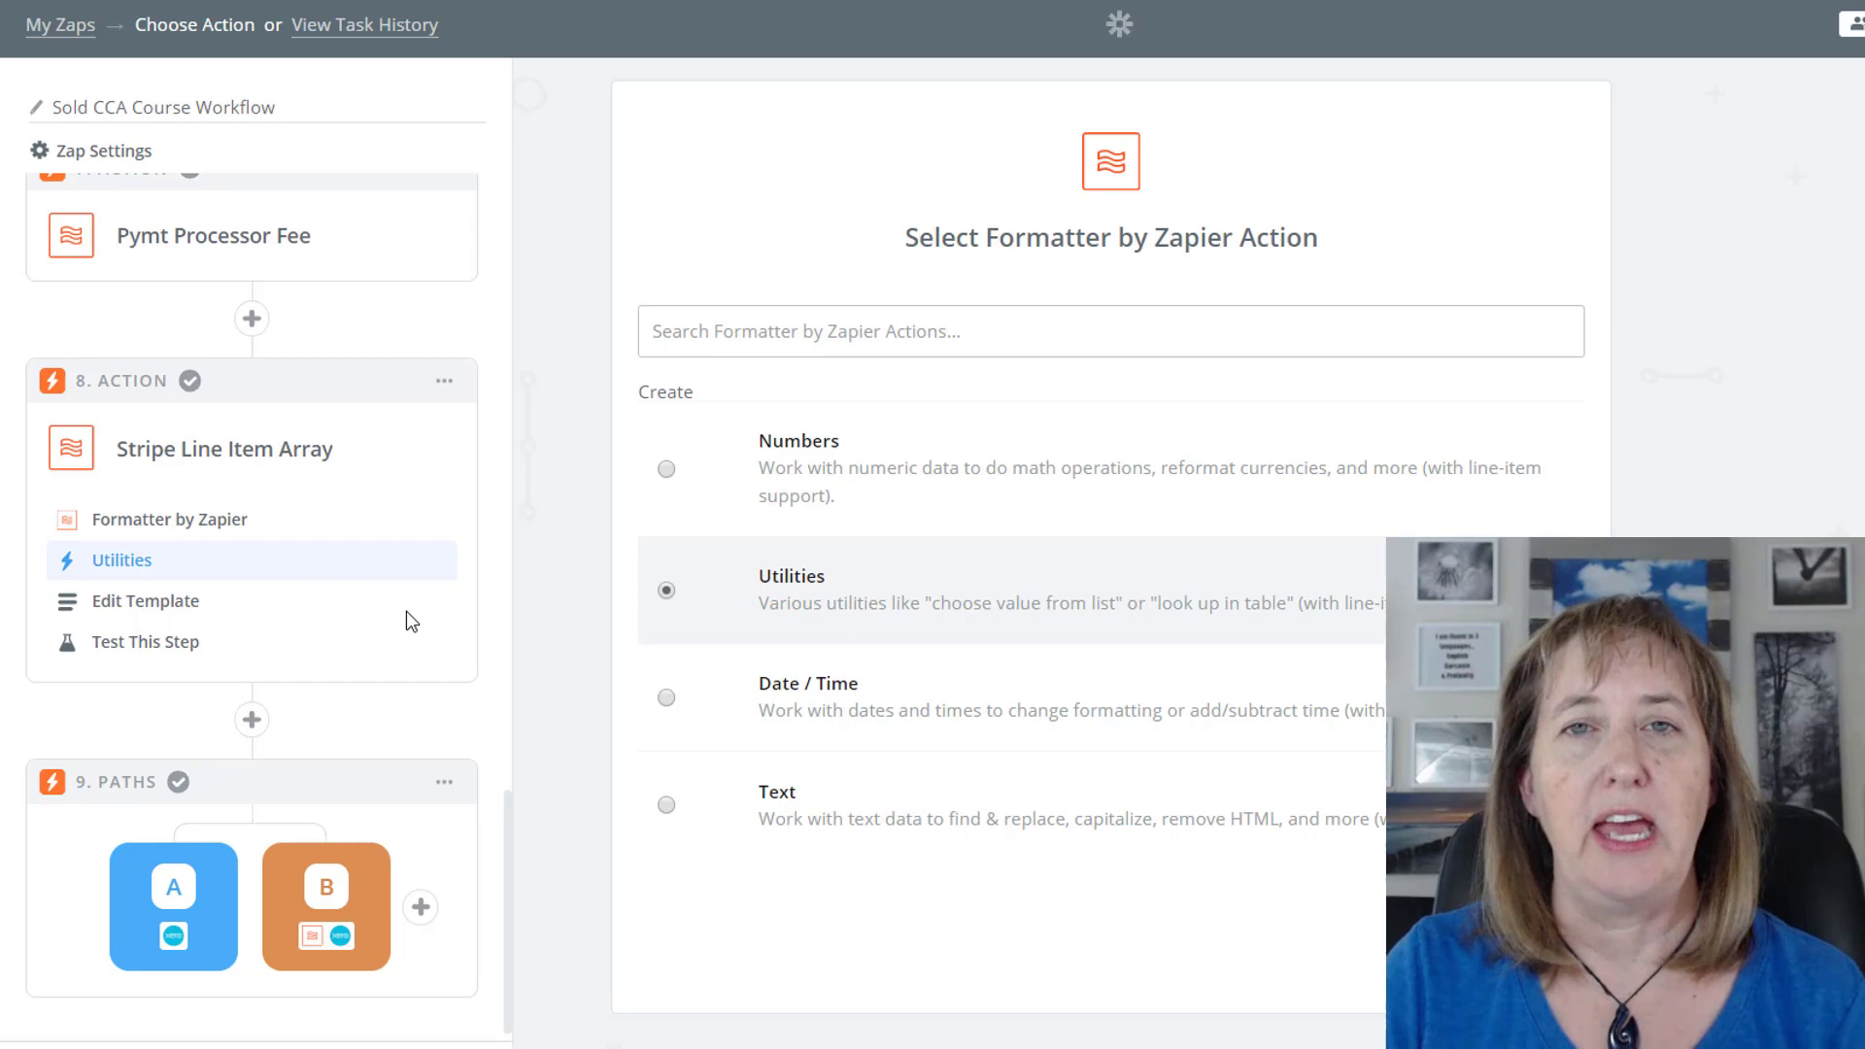
left_click(189, 607)
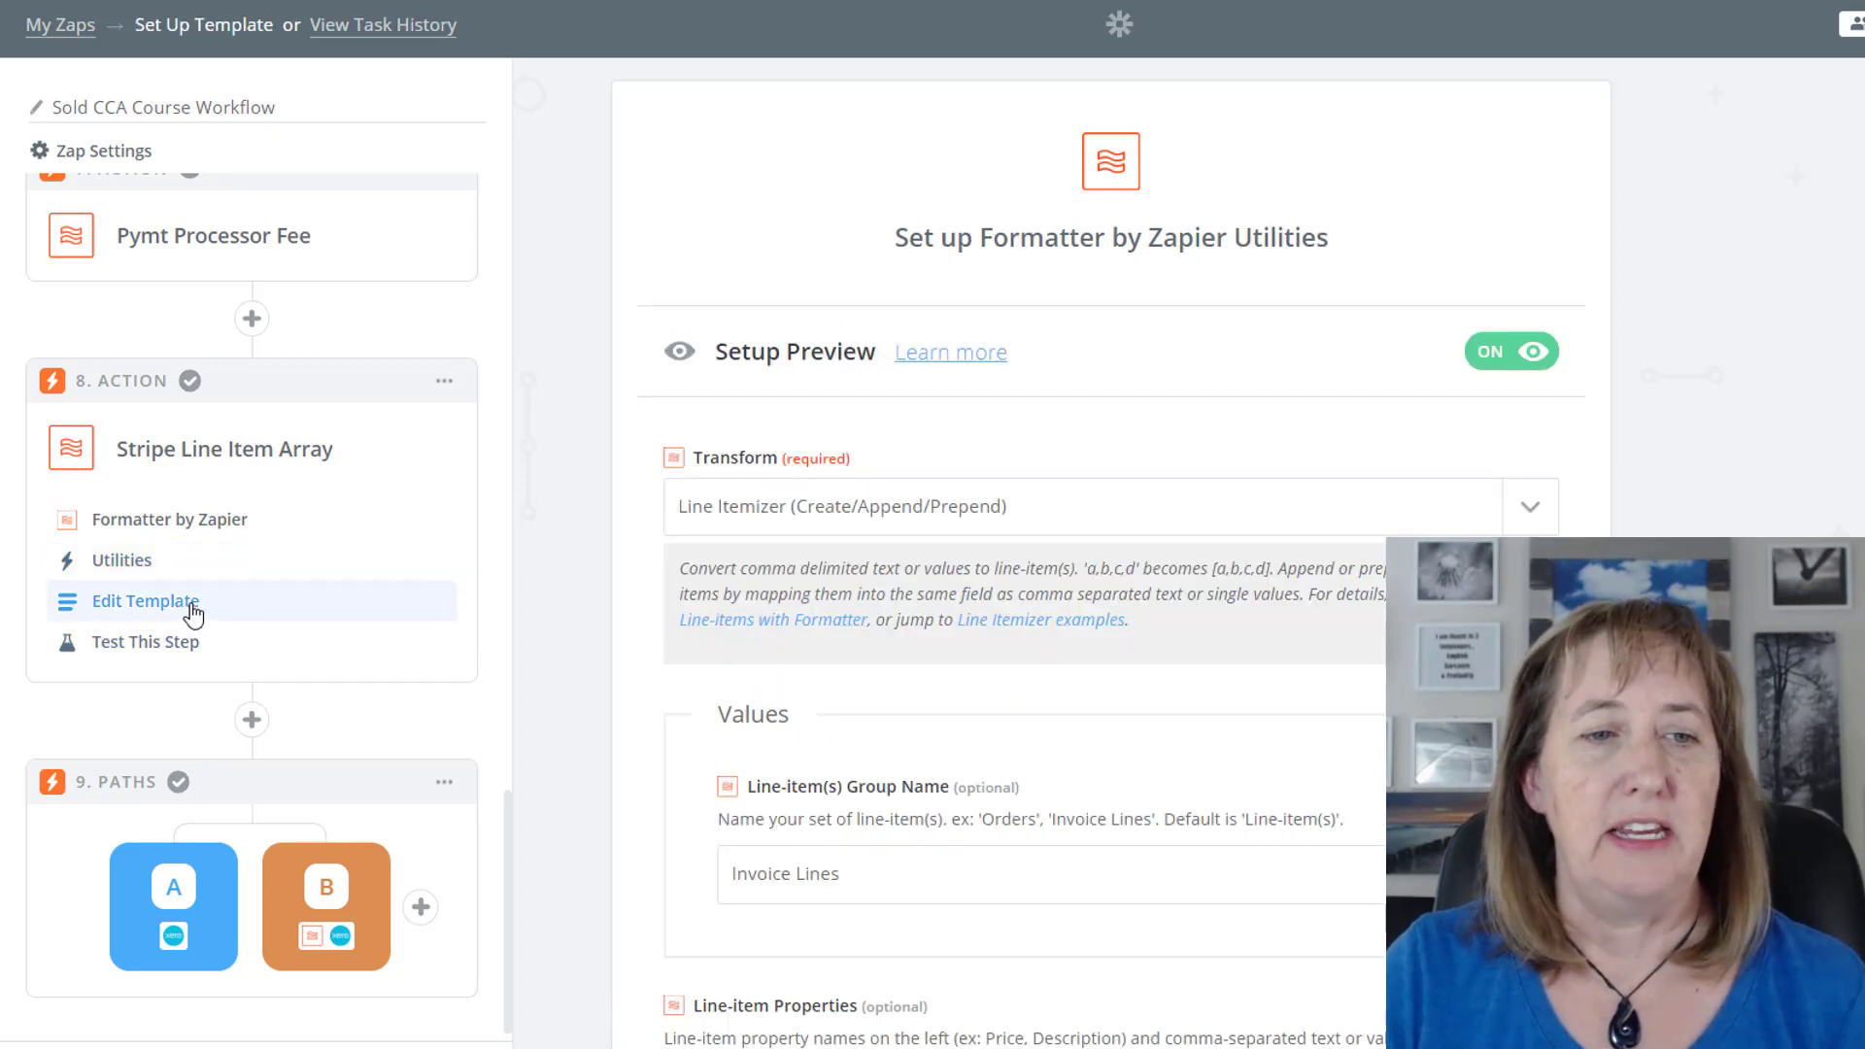
scroll(1062, 495, "down", 2)
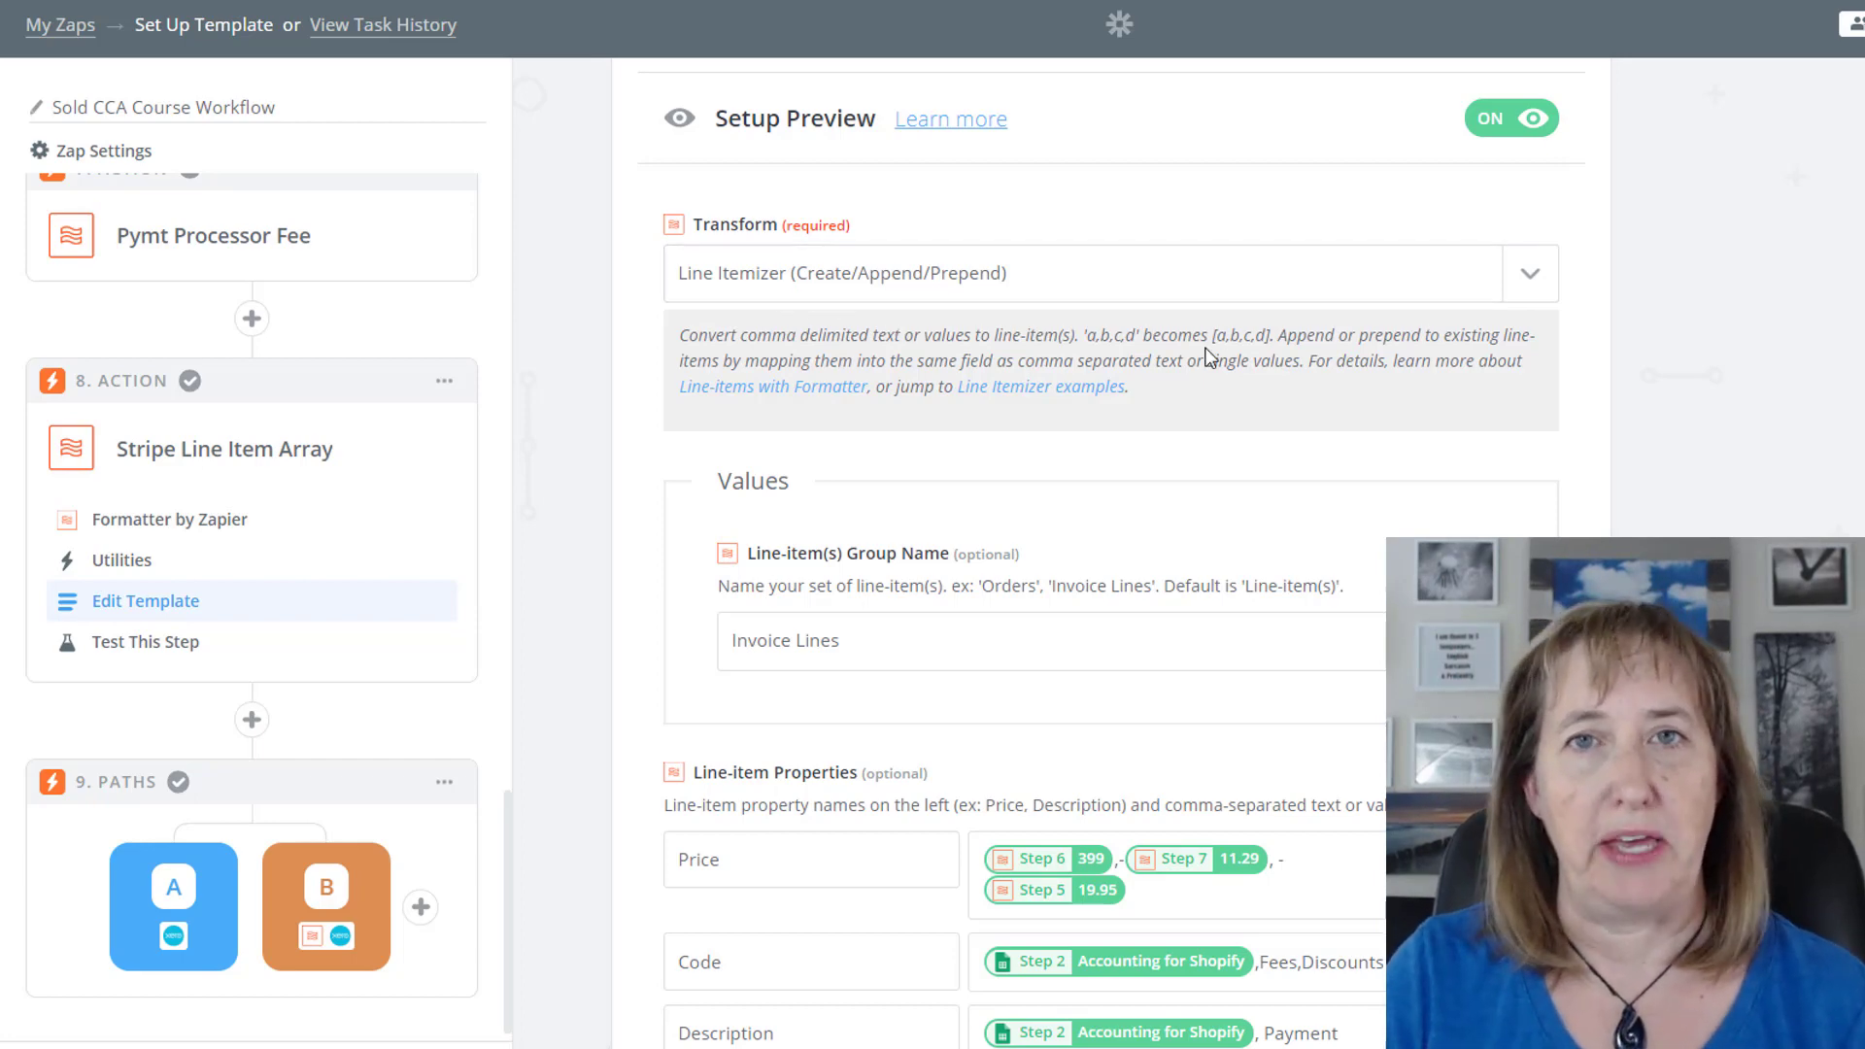
scroll(1214, 357, "down", 2)
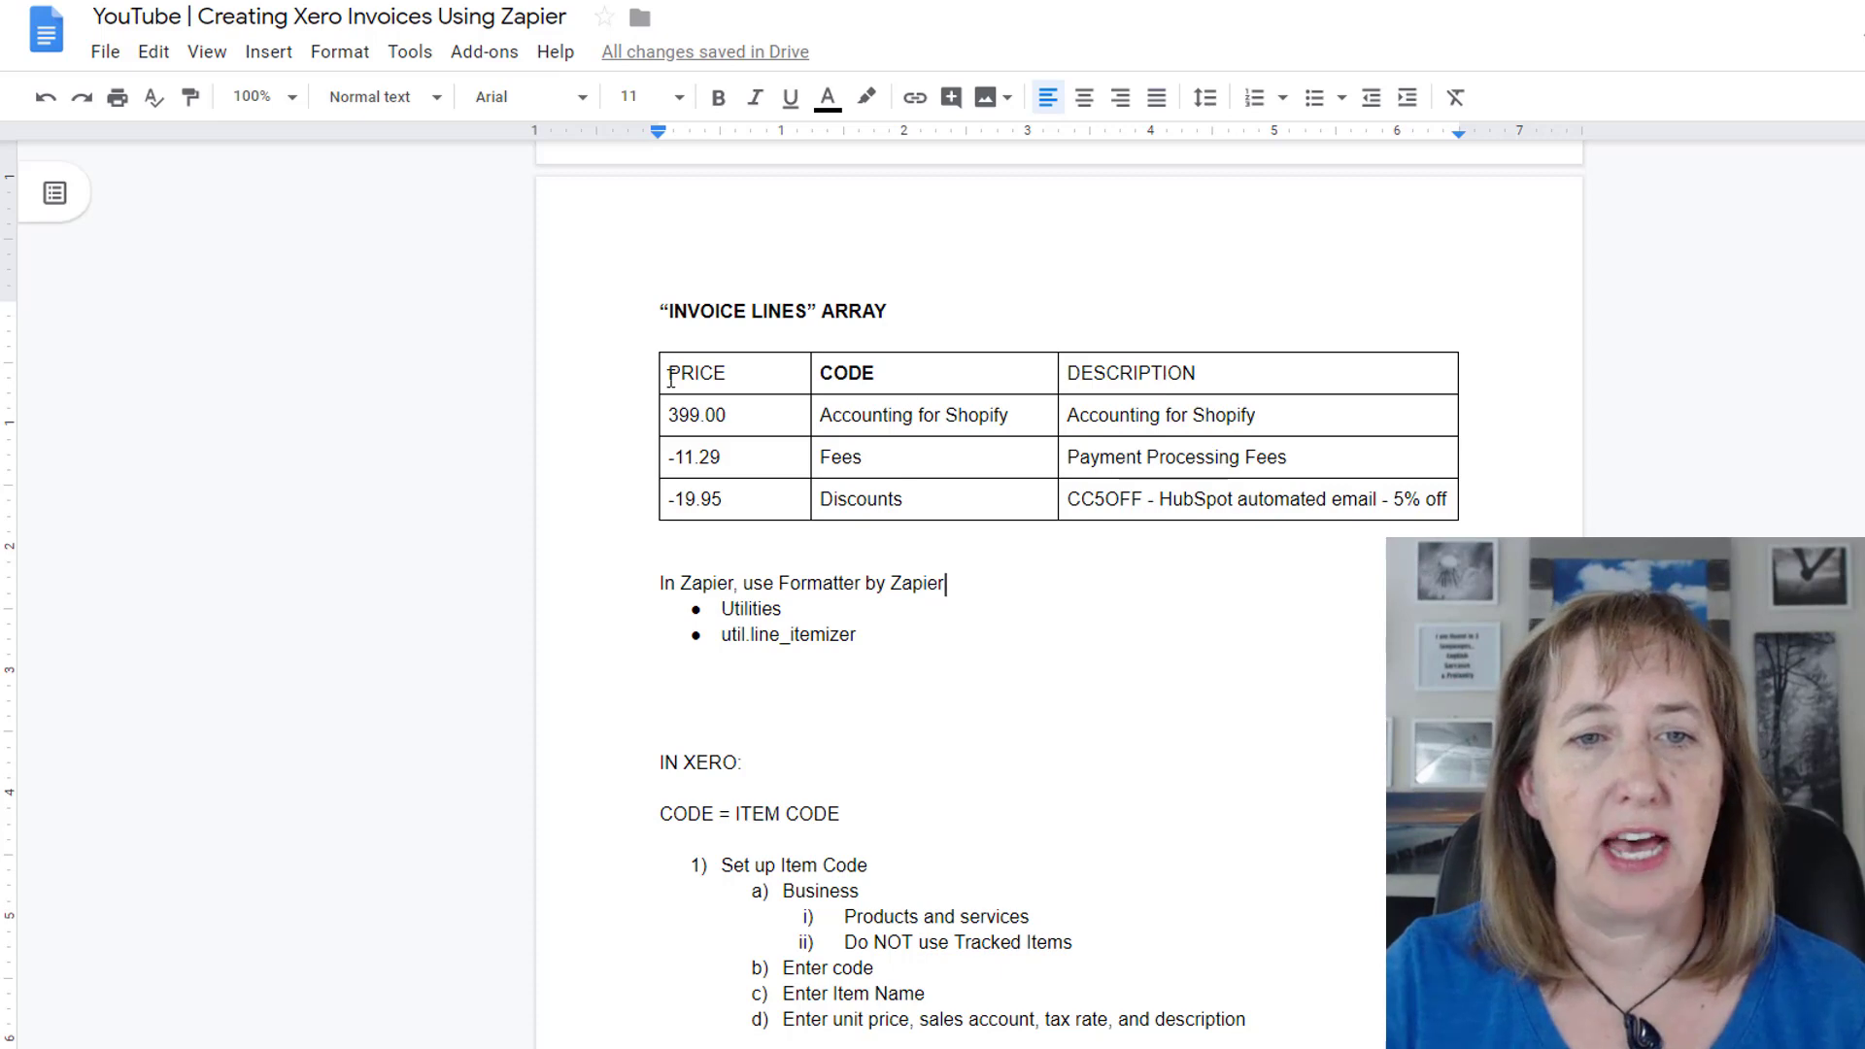
left_click_drag(670, 369, 1091, 495)
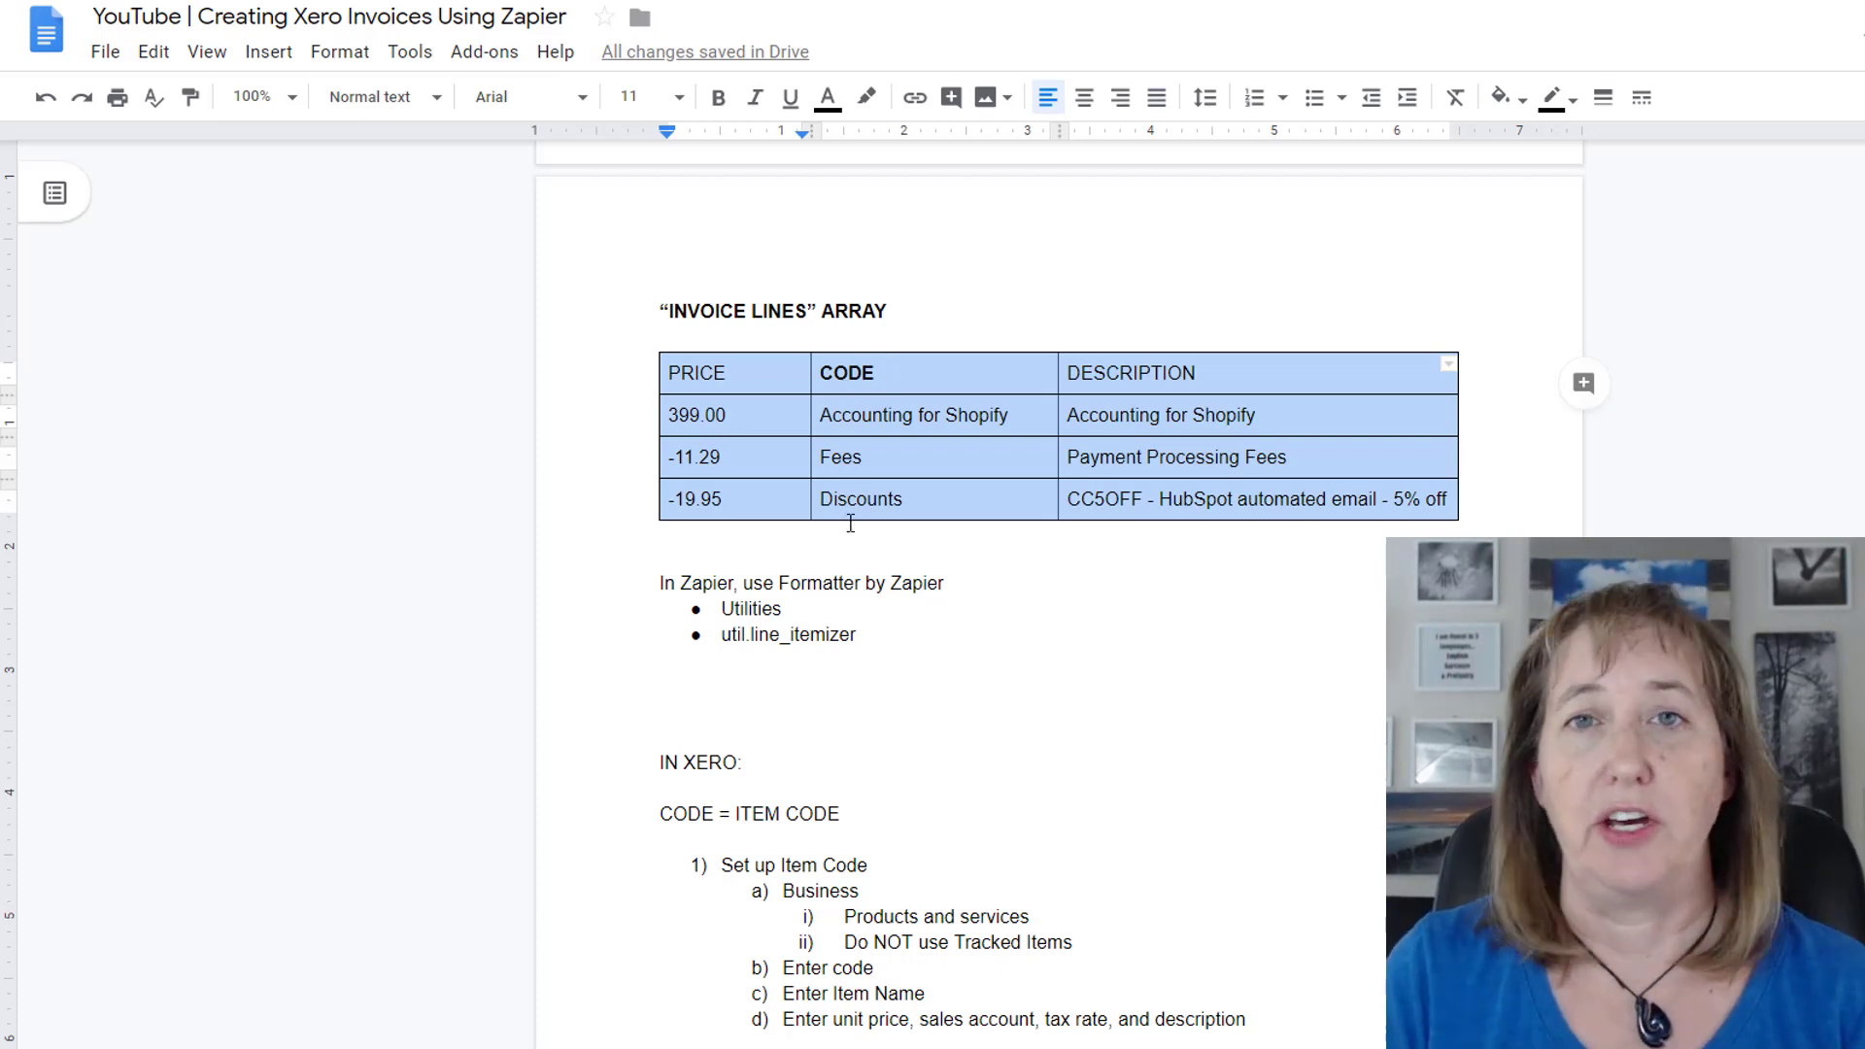
left_click(716, 414)
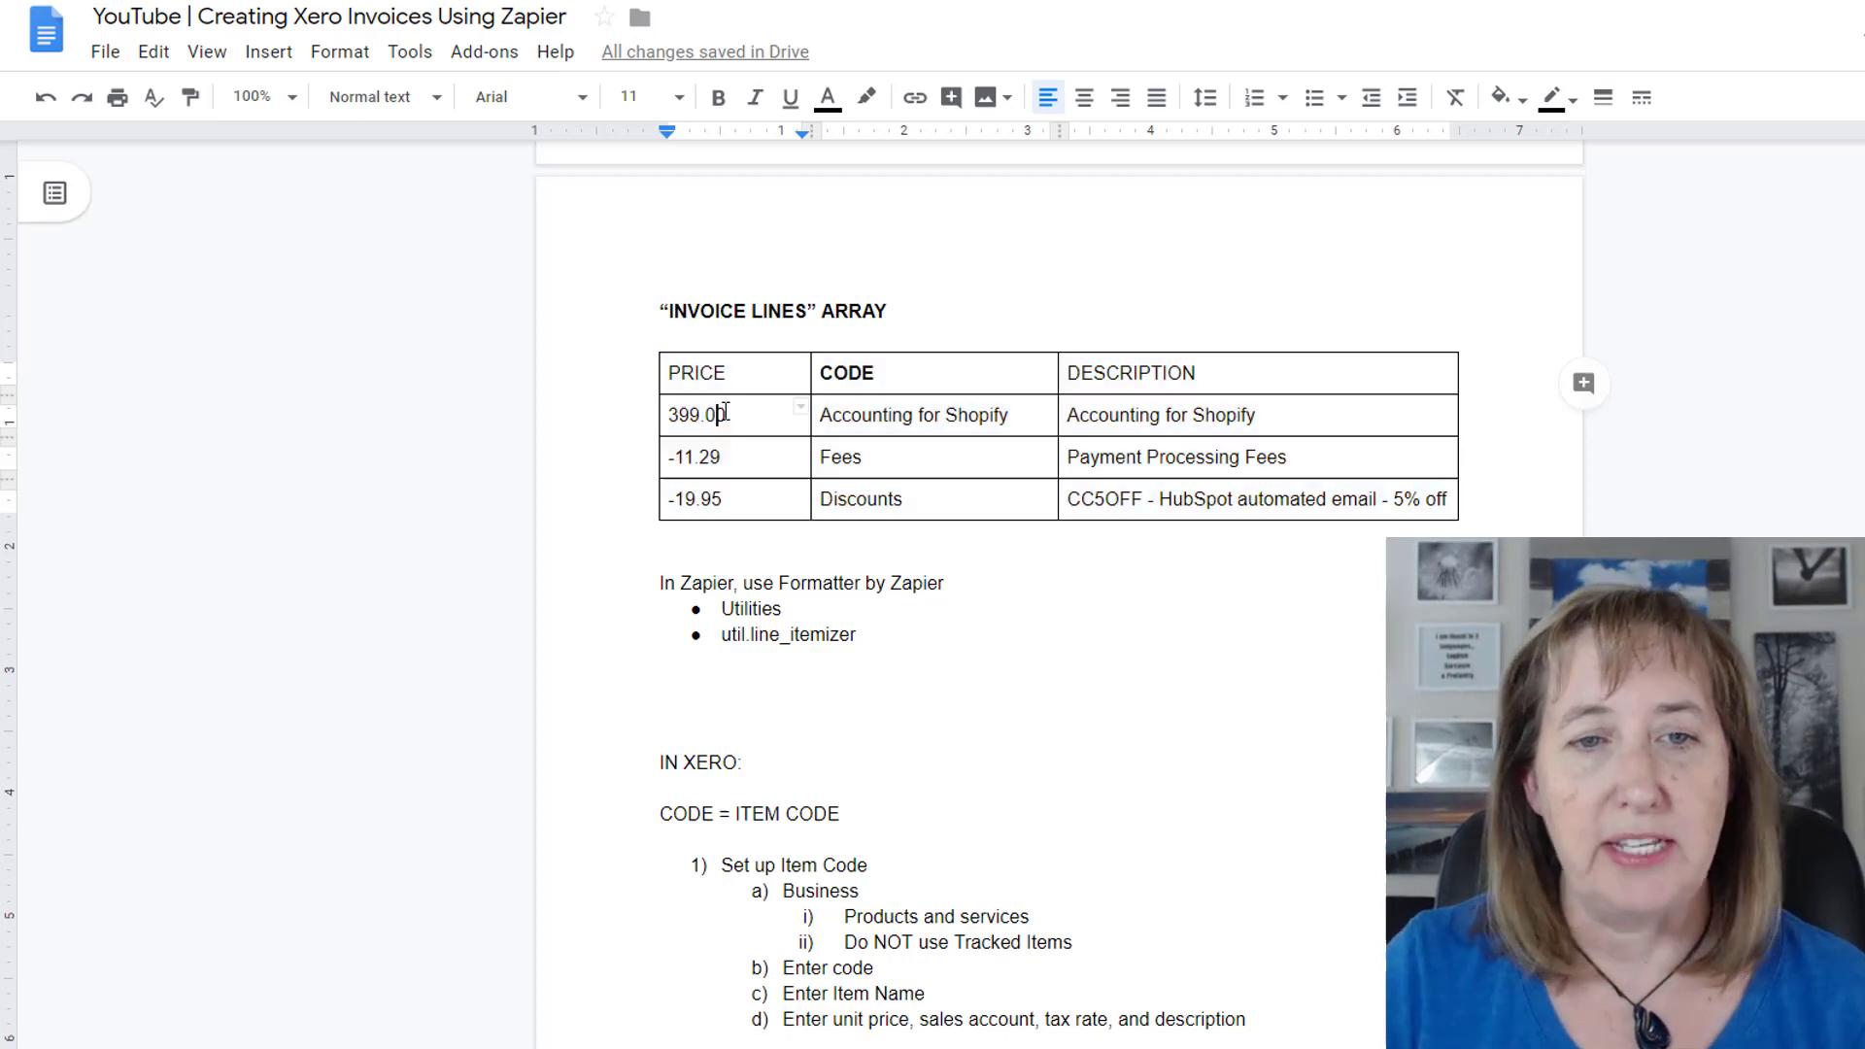
left_click_drag(731, 416, 672, 418)
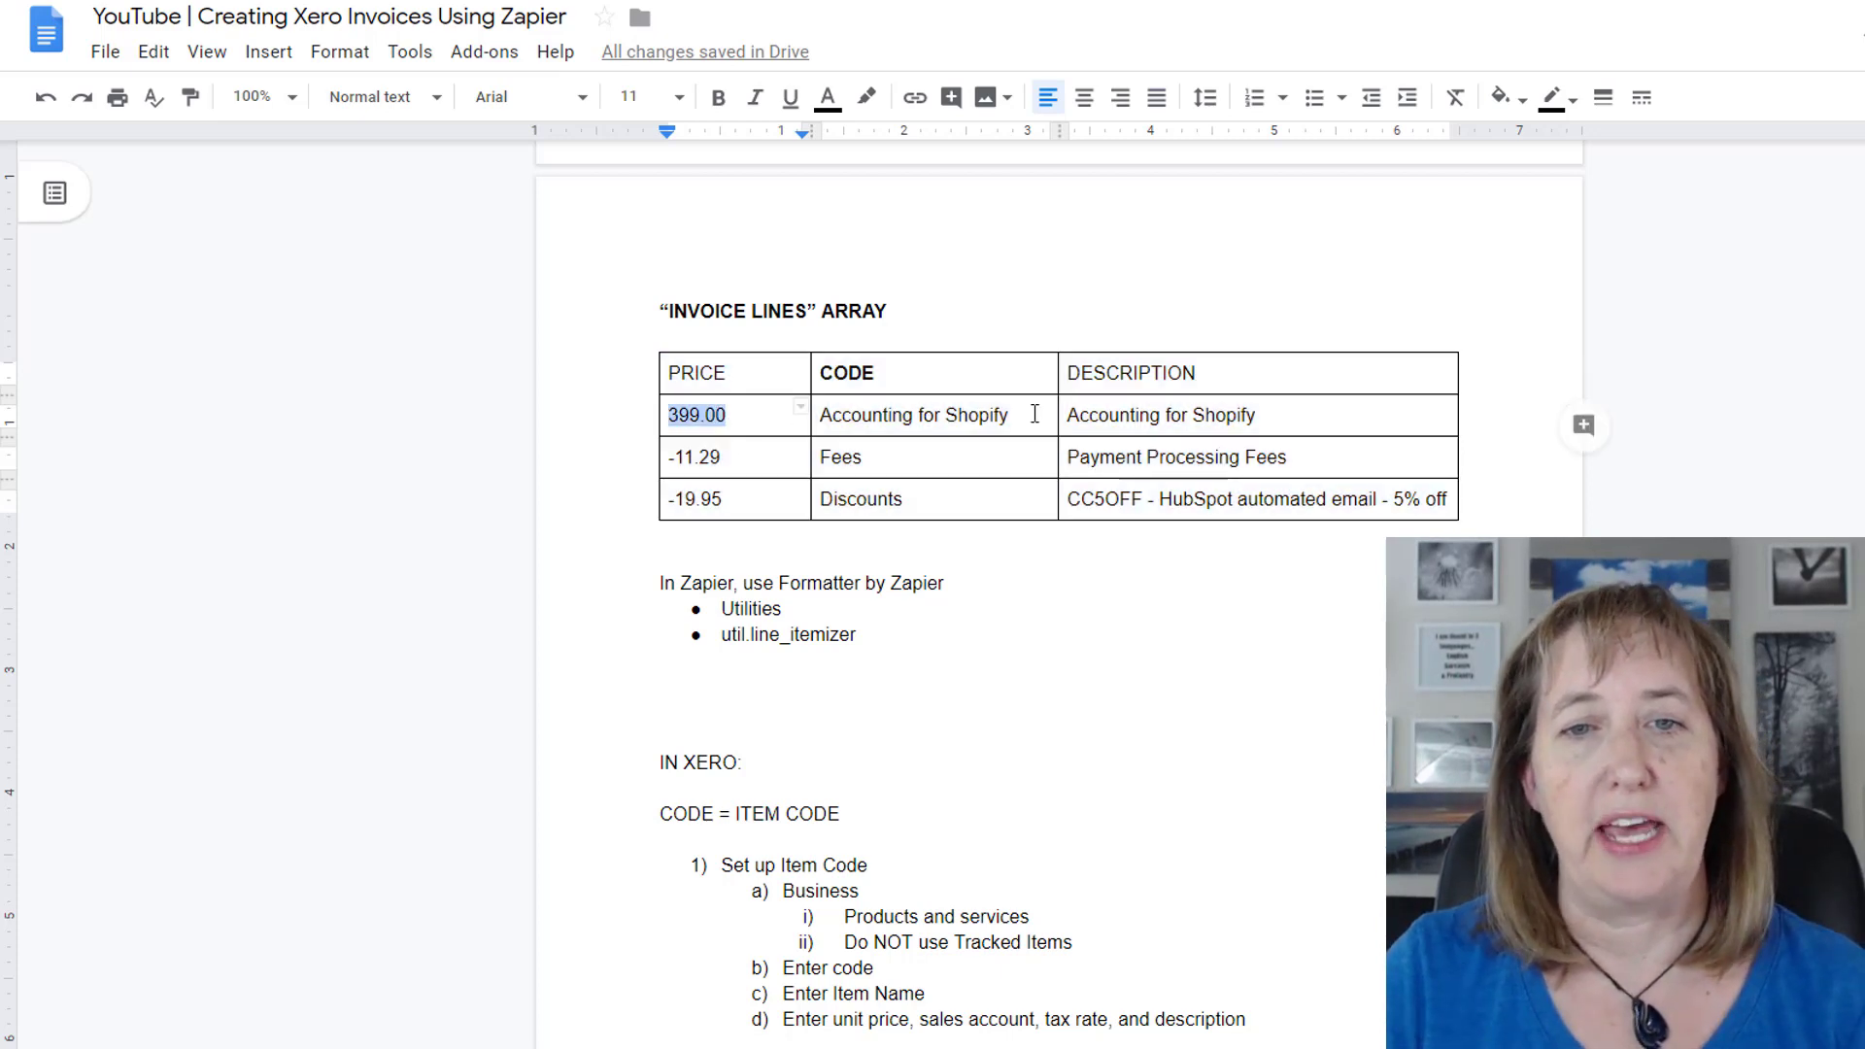
left_click_drag(1033, 416, 819, 418)
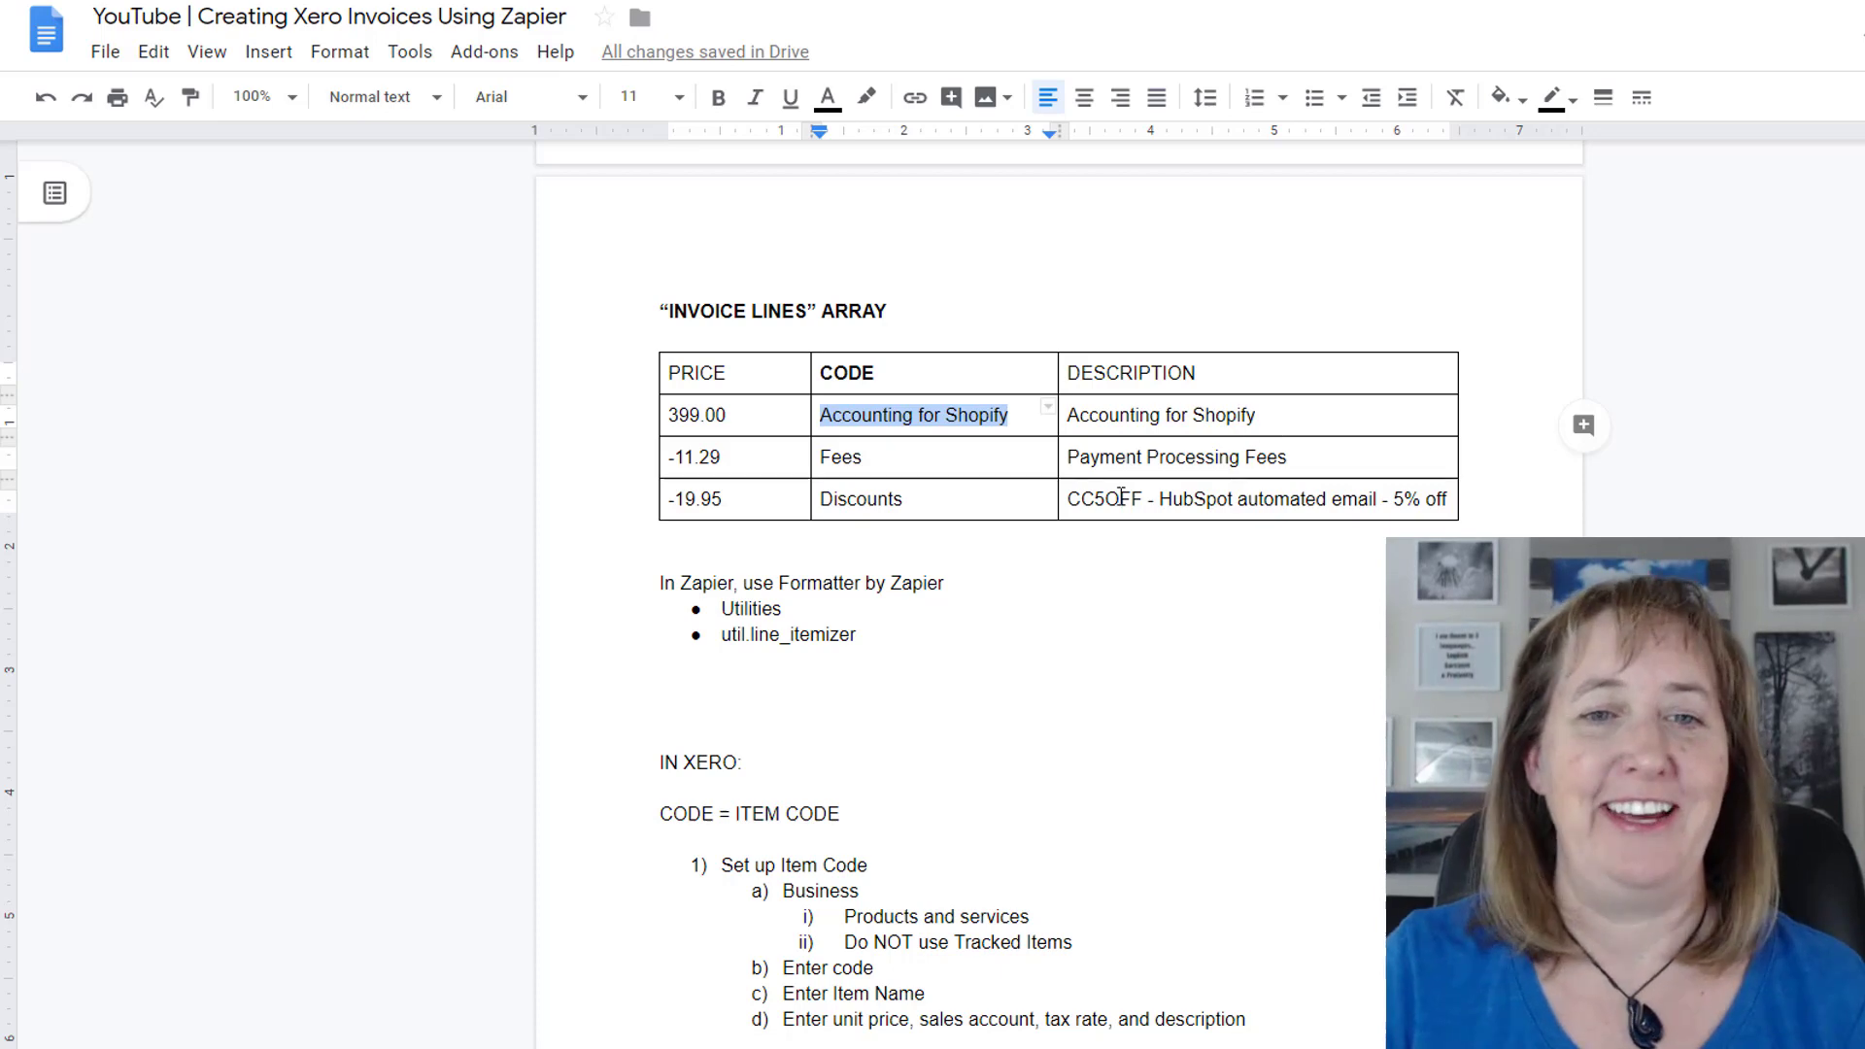
left_click_drag(724, 458, 667, 456)
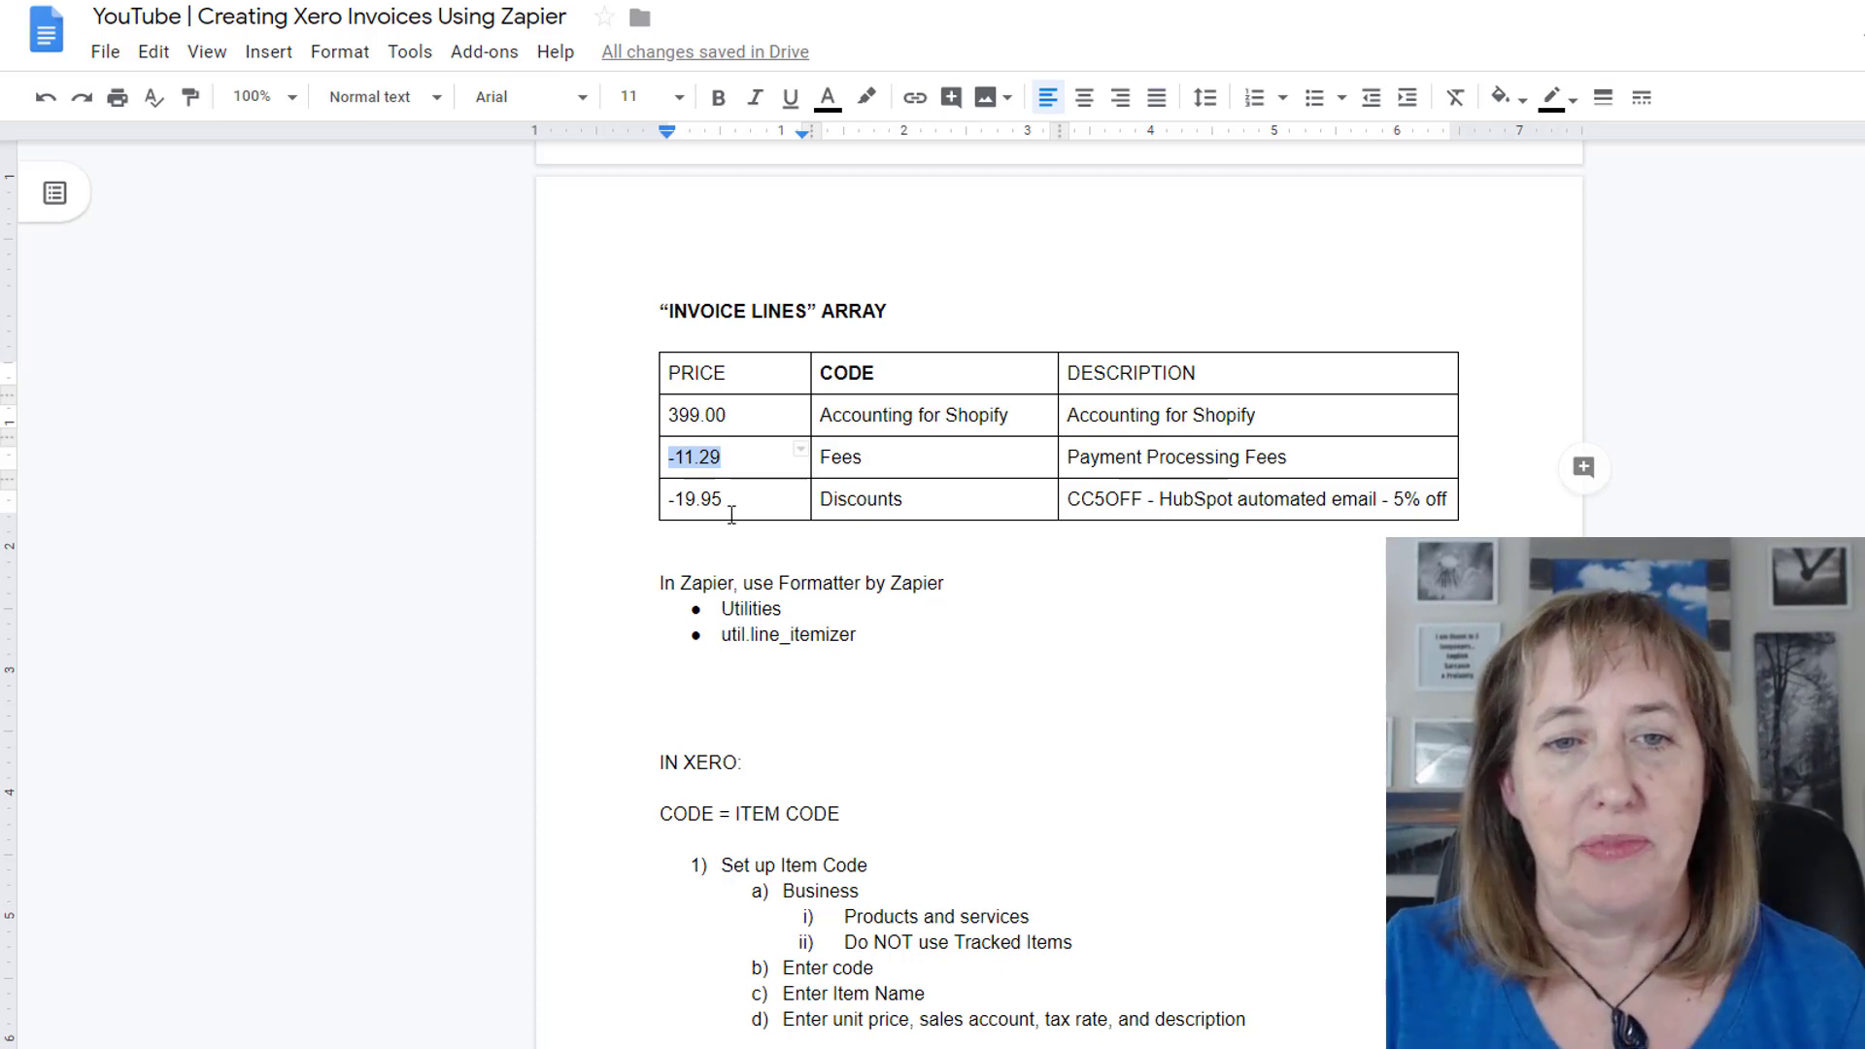
left_click_drag(729, 498, 662, 516)
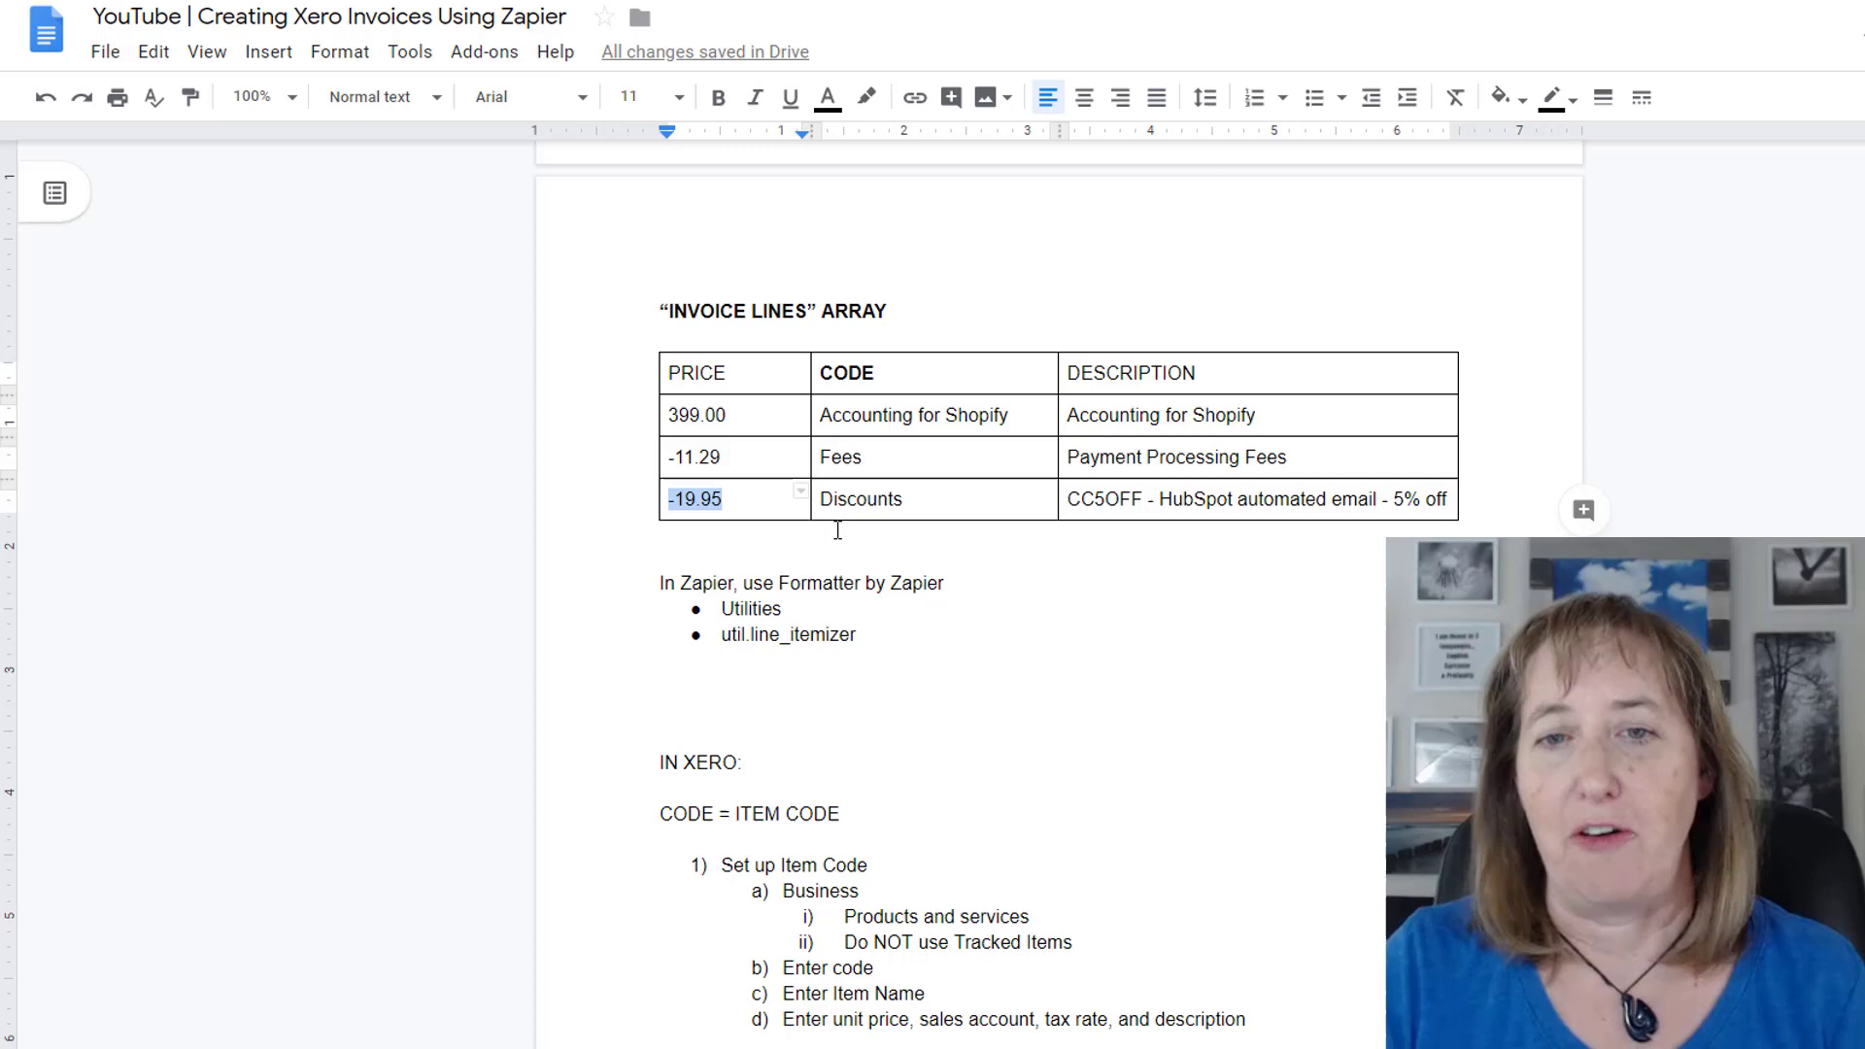
left_click_drag(1068, 498, 1425, 499)
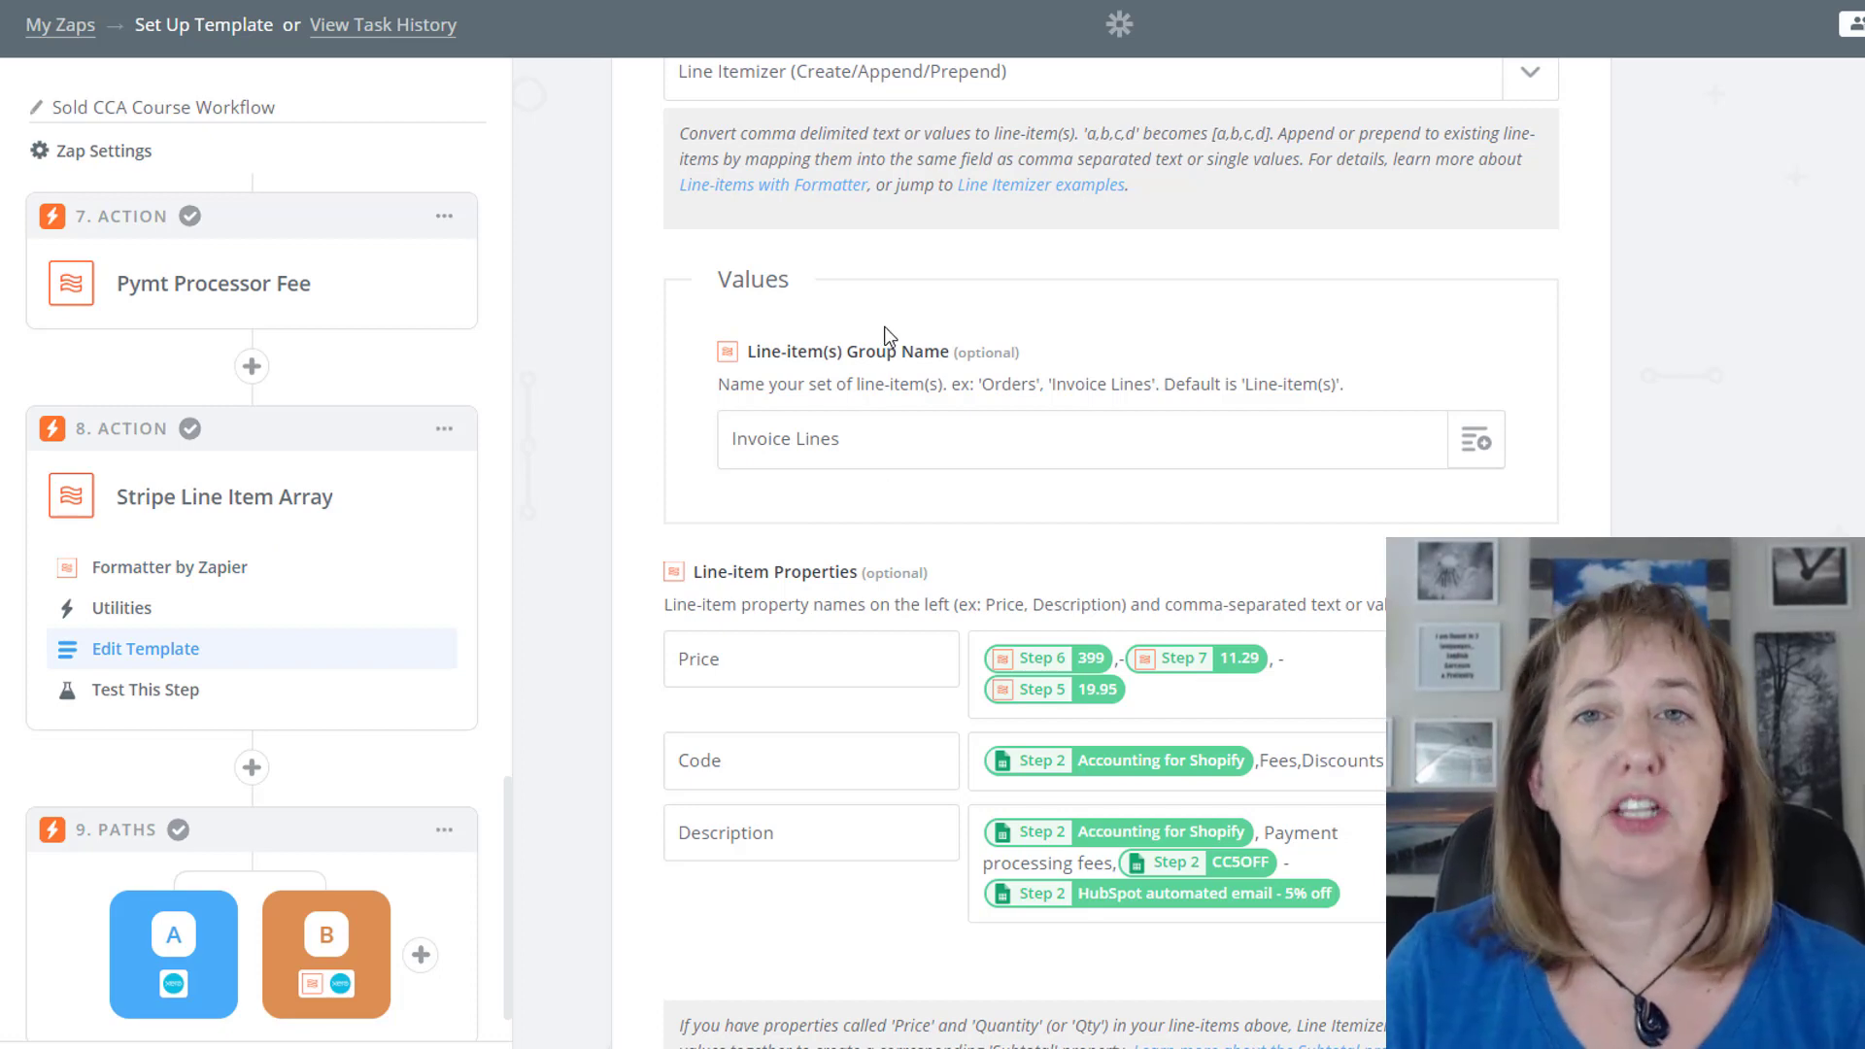
scroll(894, 217, "up", 2)
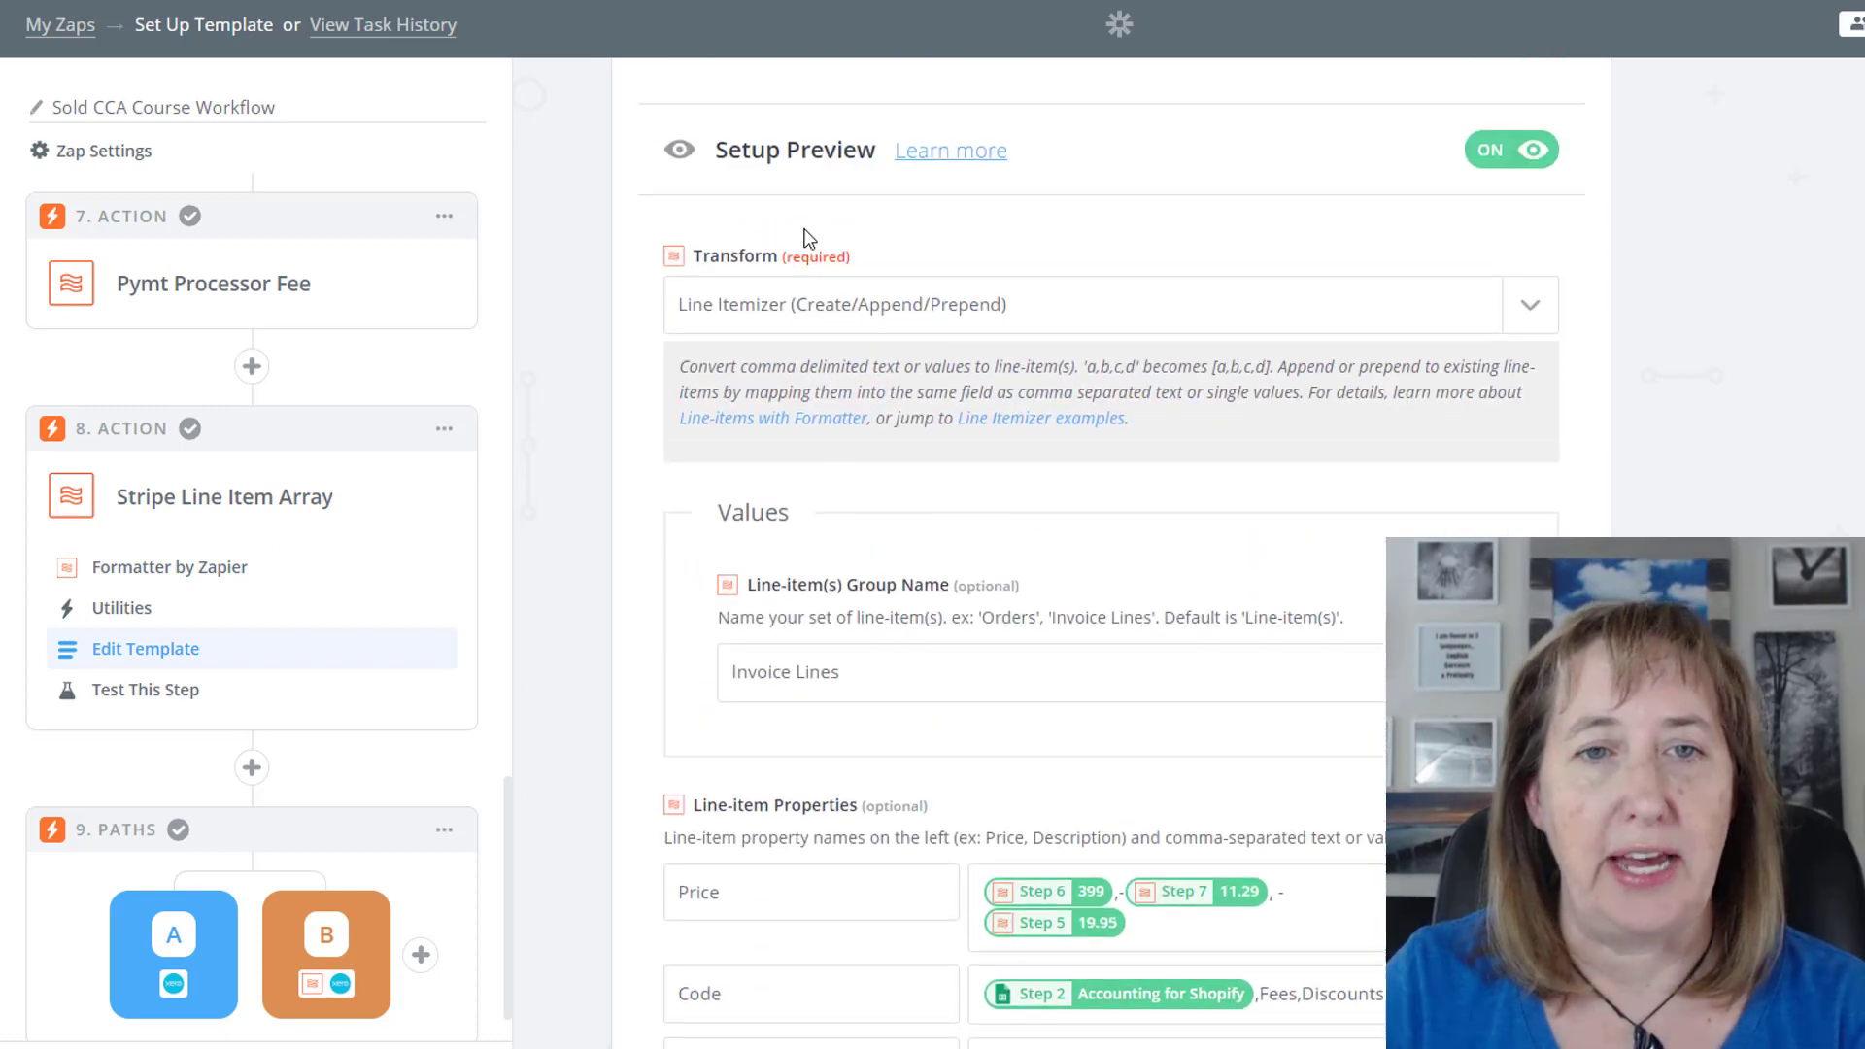
scroll(1001, 495, "down", 3)
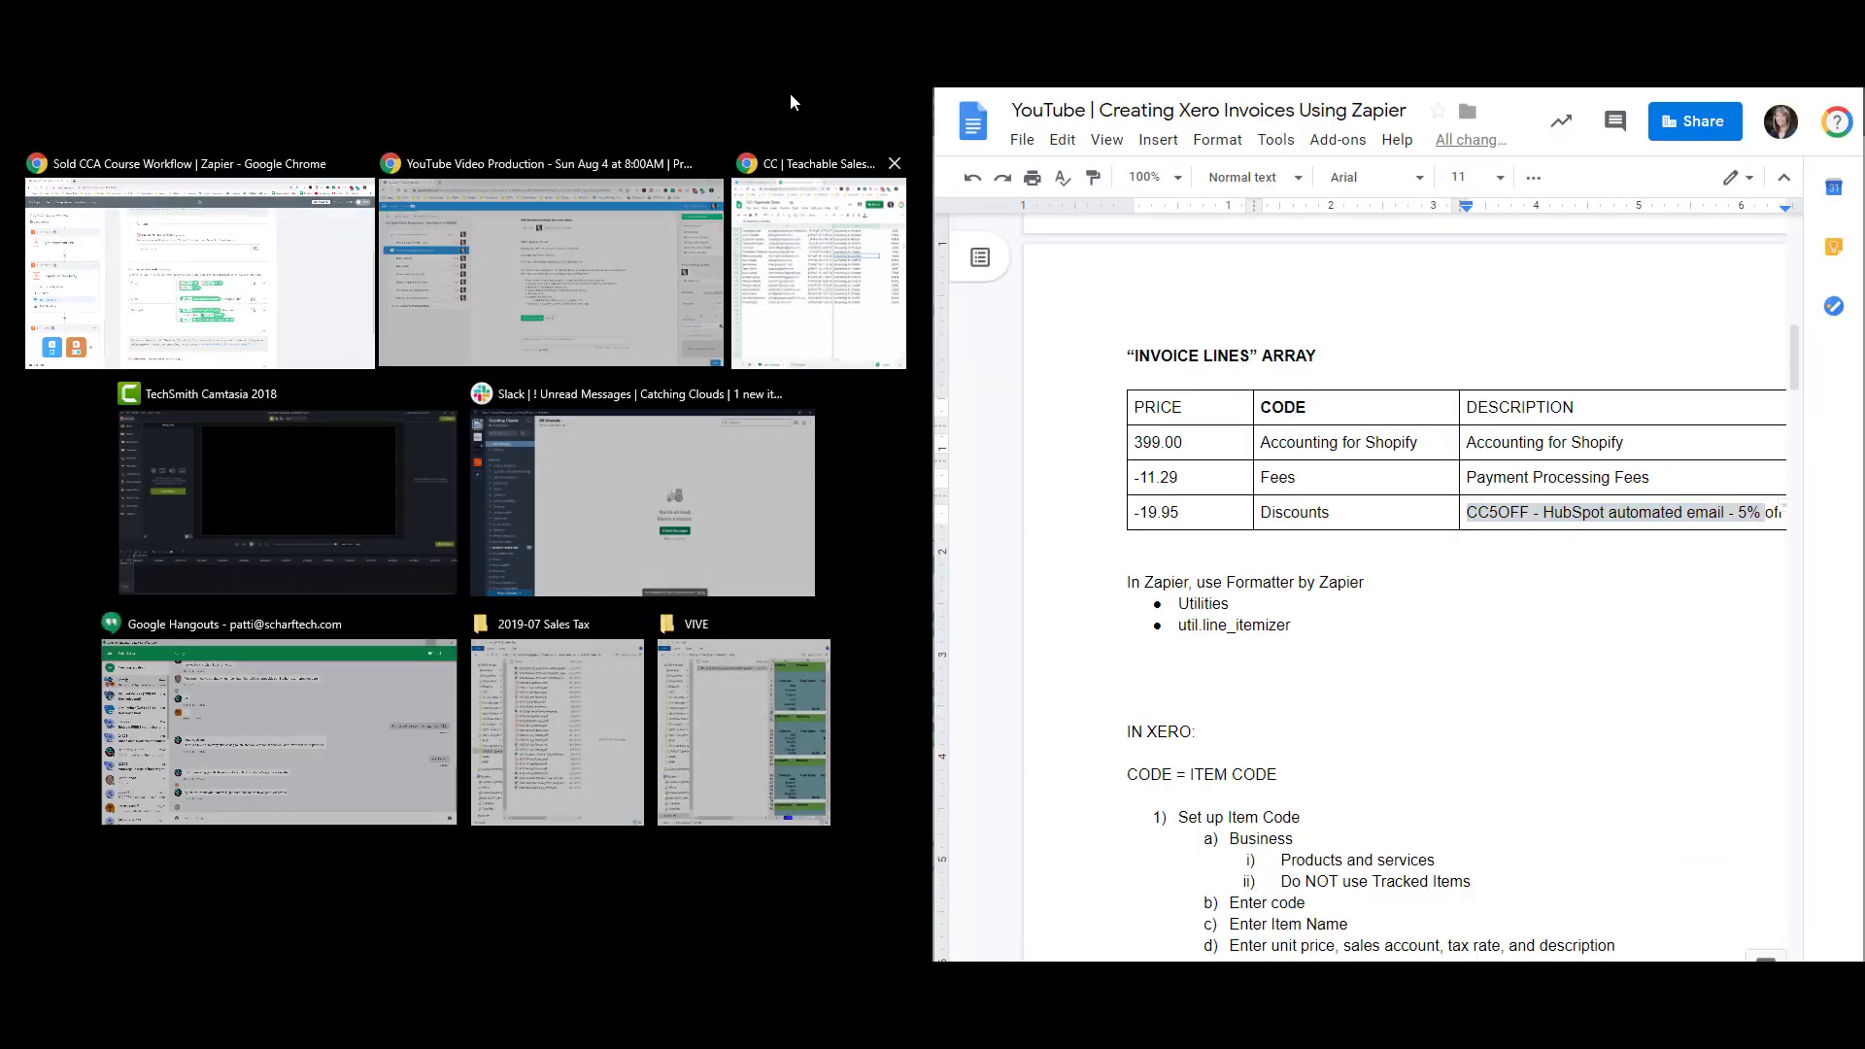
left_click(195, 271)
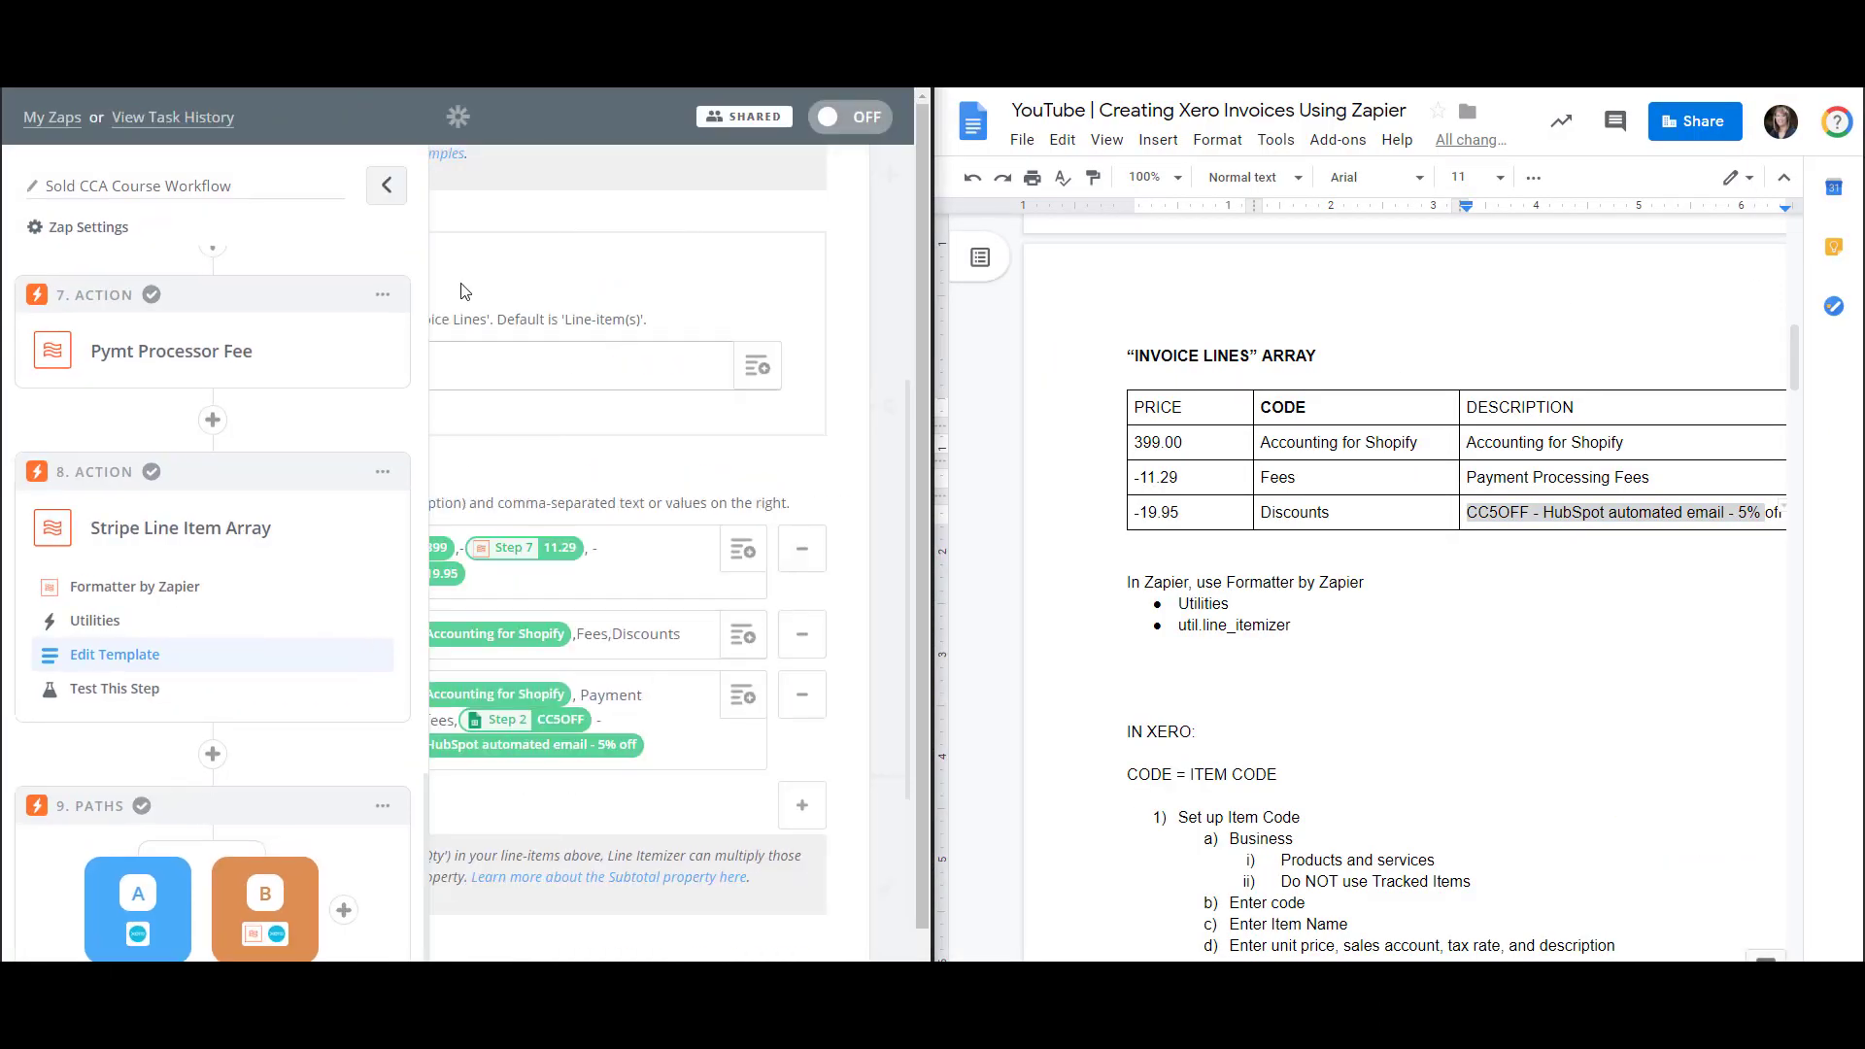
left_click(387, 186)
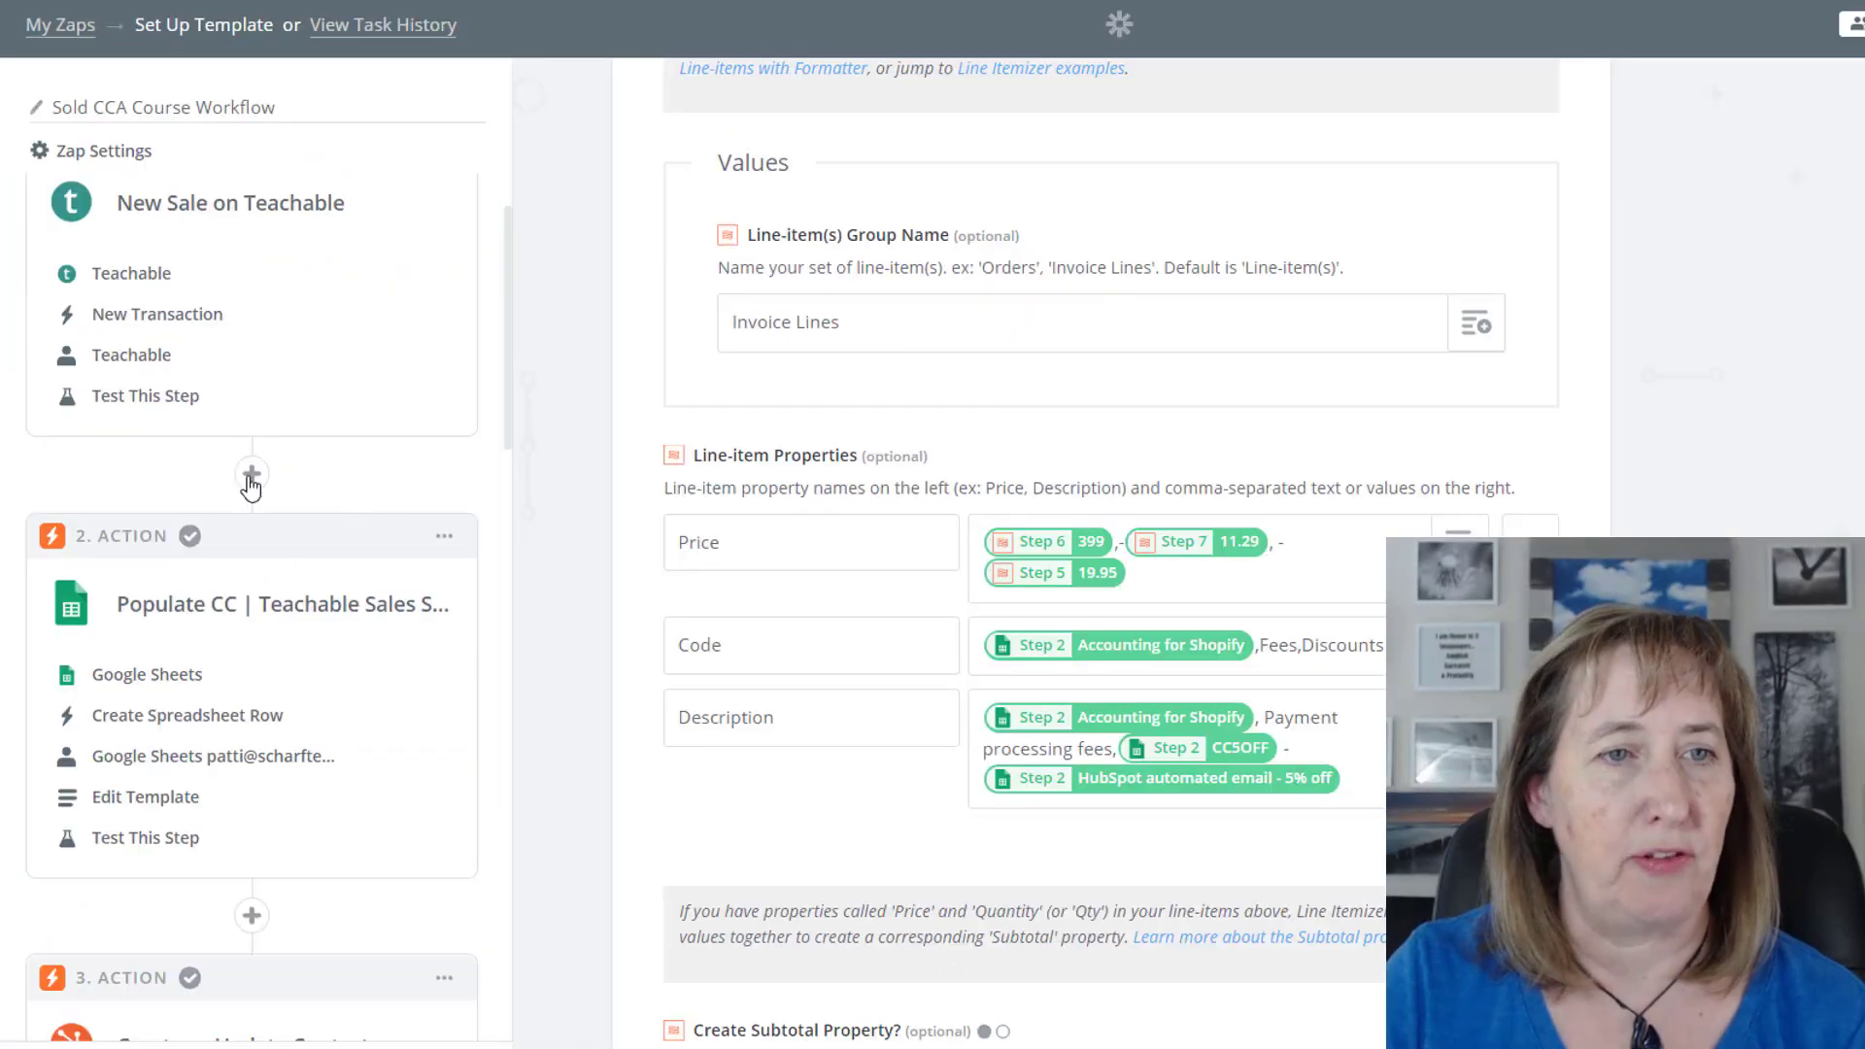
scroll(251, 486, "down", 5)
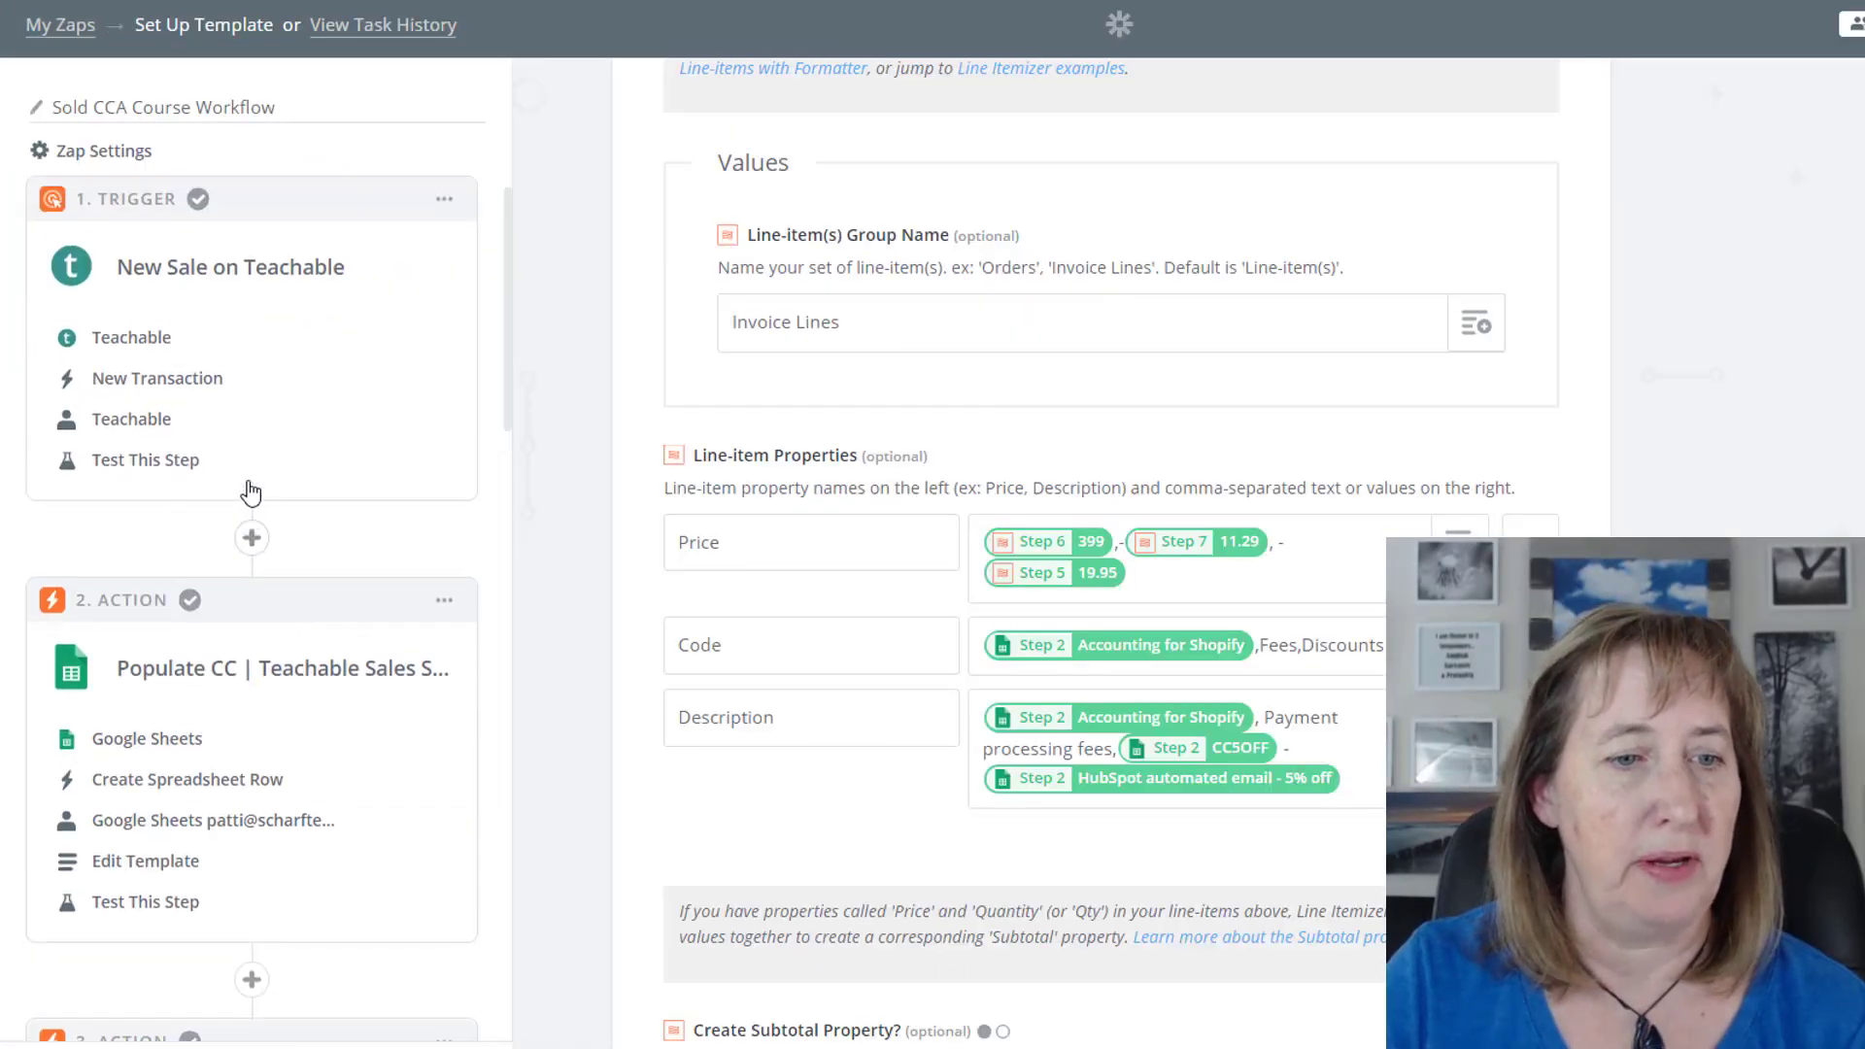
scroll(300, 496, "down", 2)
scroll(341, 462, "up", 2)
scroll(341, 462, "down", 8)
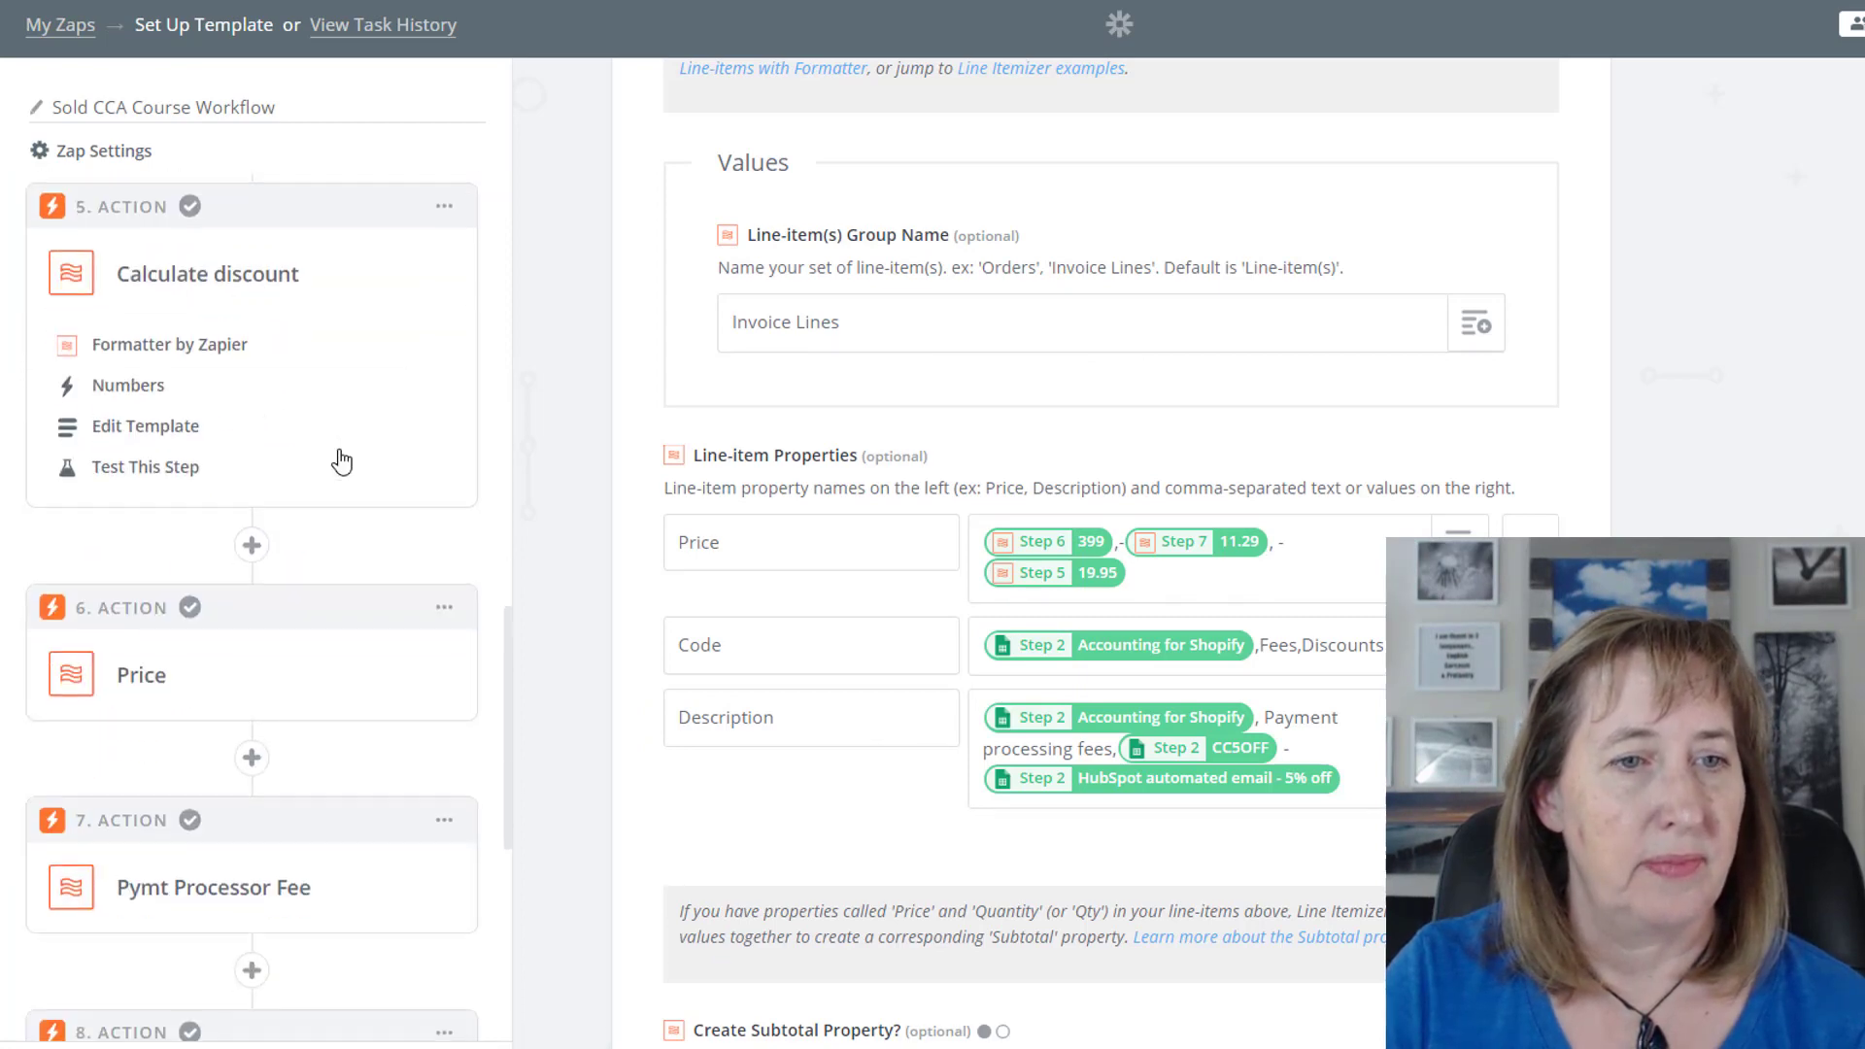
scroll(335, 486, "down", 3)
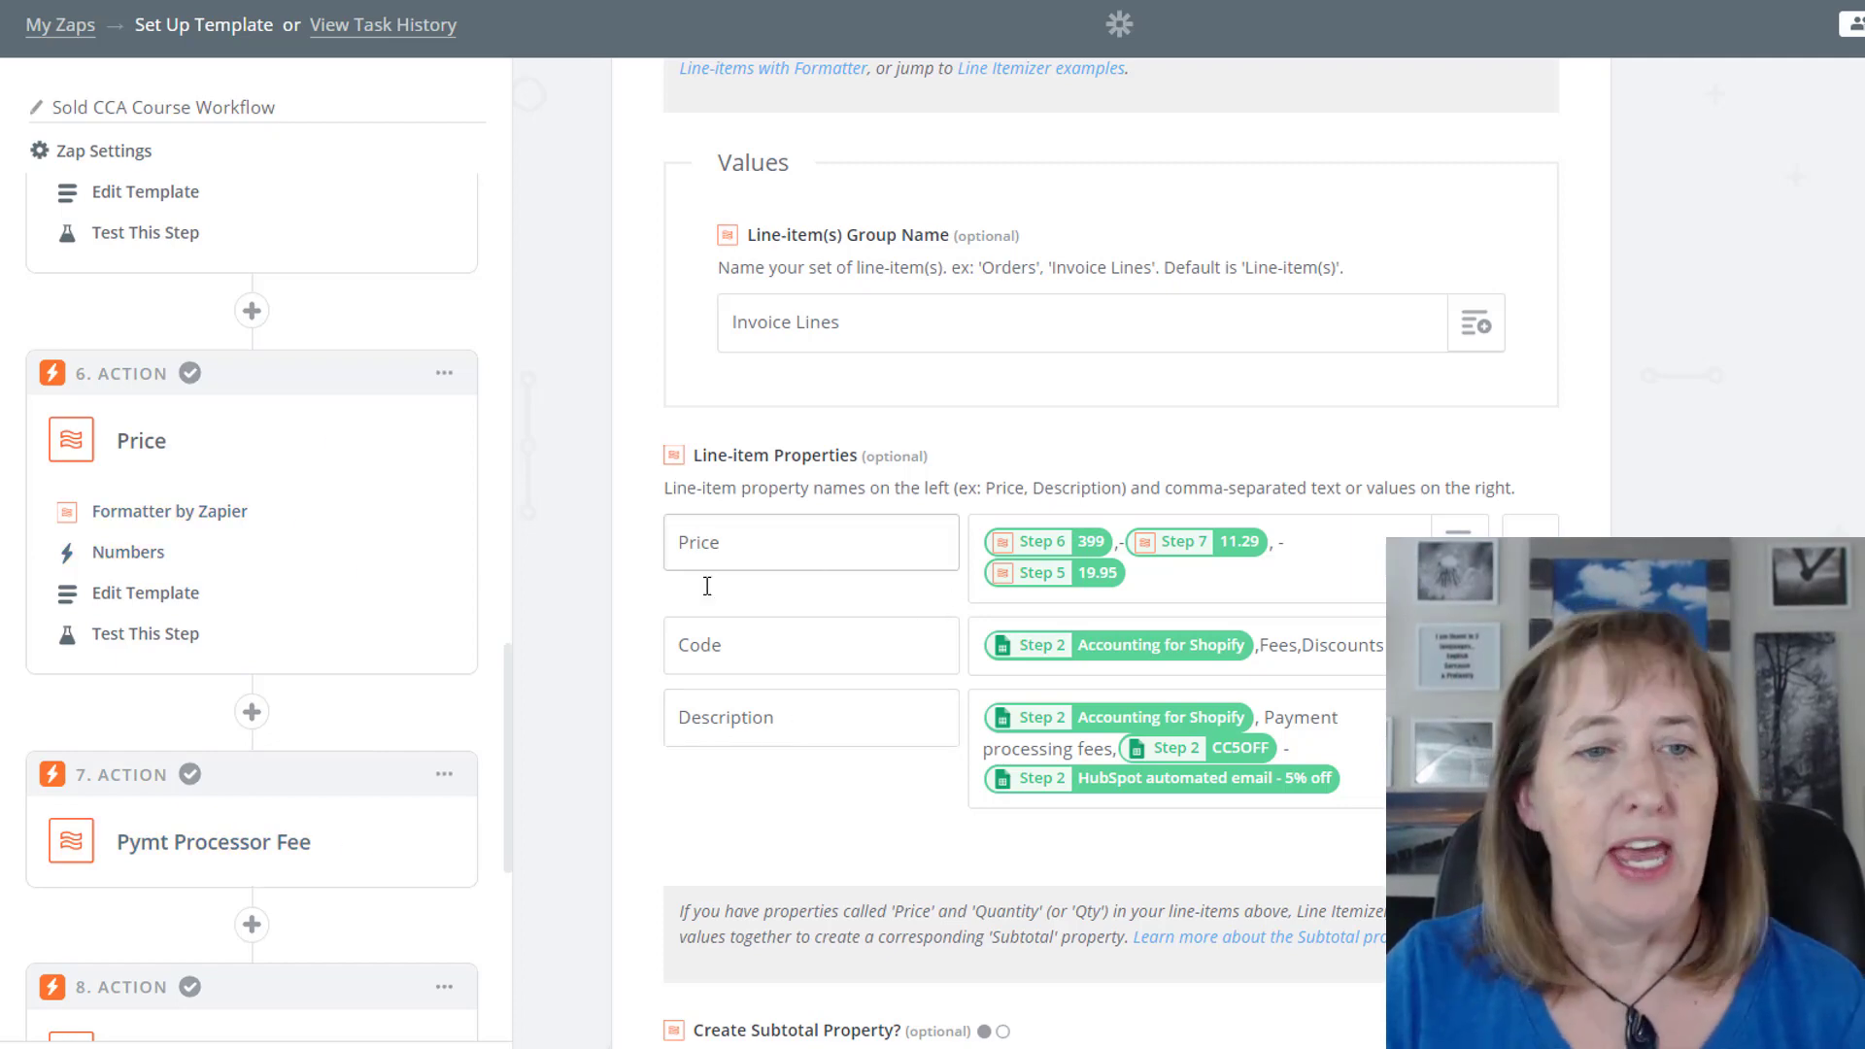
left_click(1090, 561)
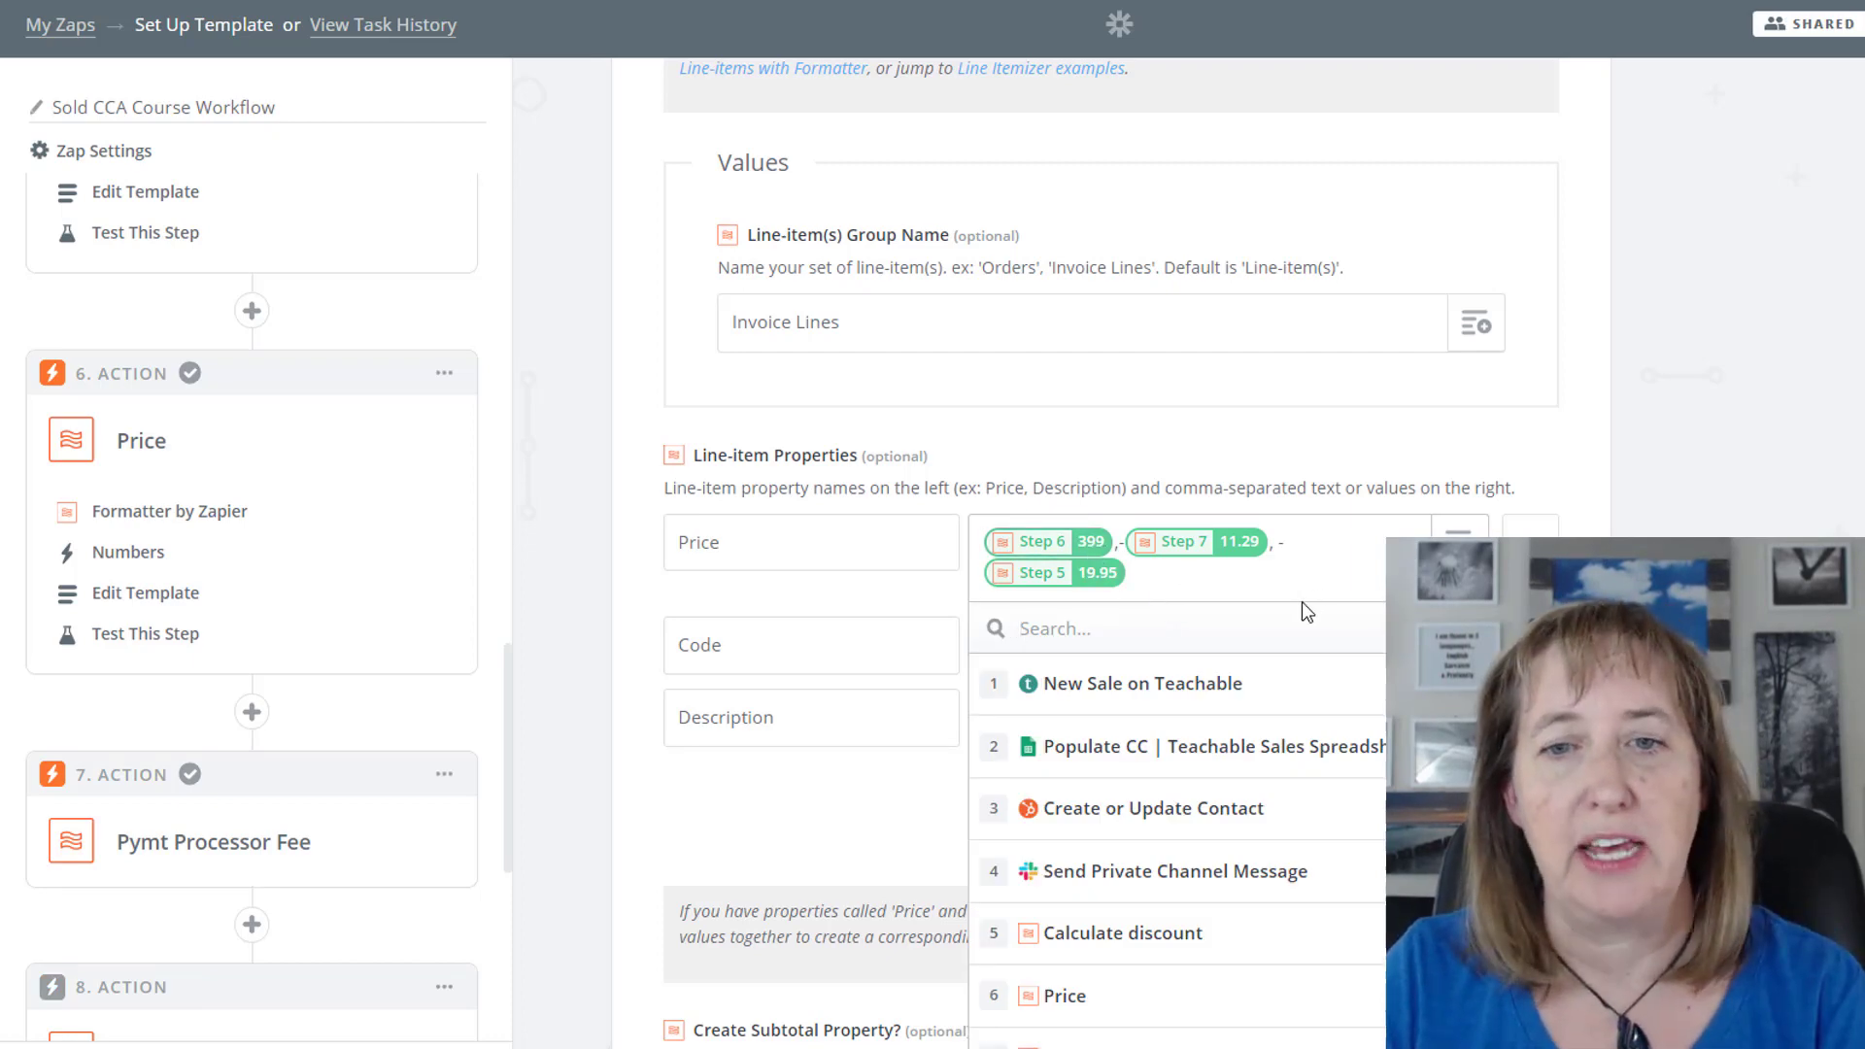
left_click(1379, 471)
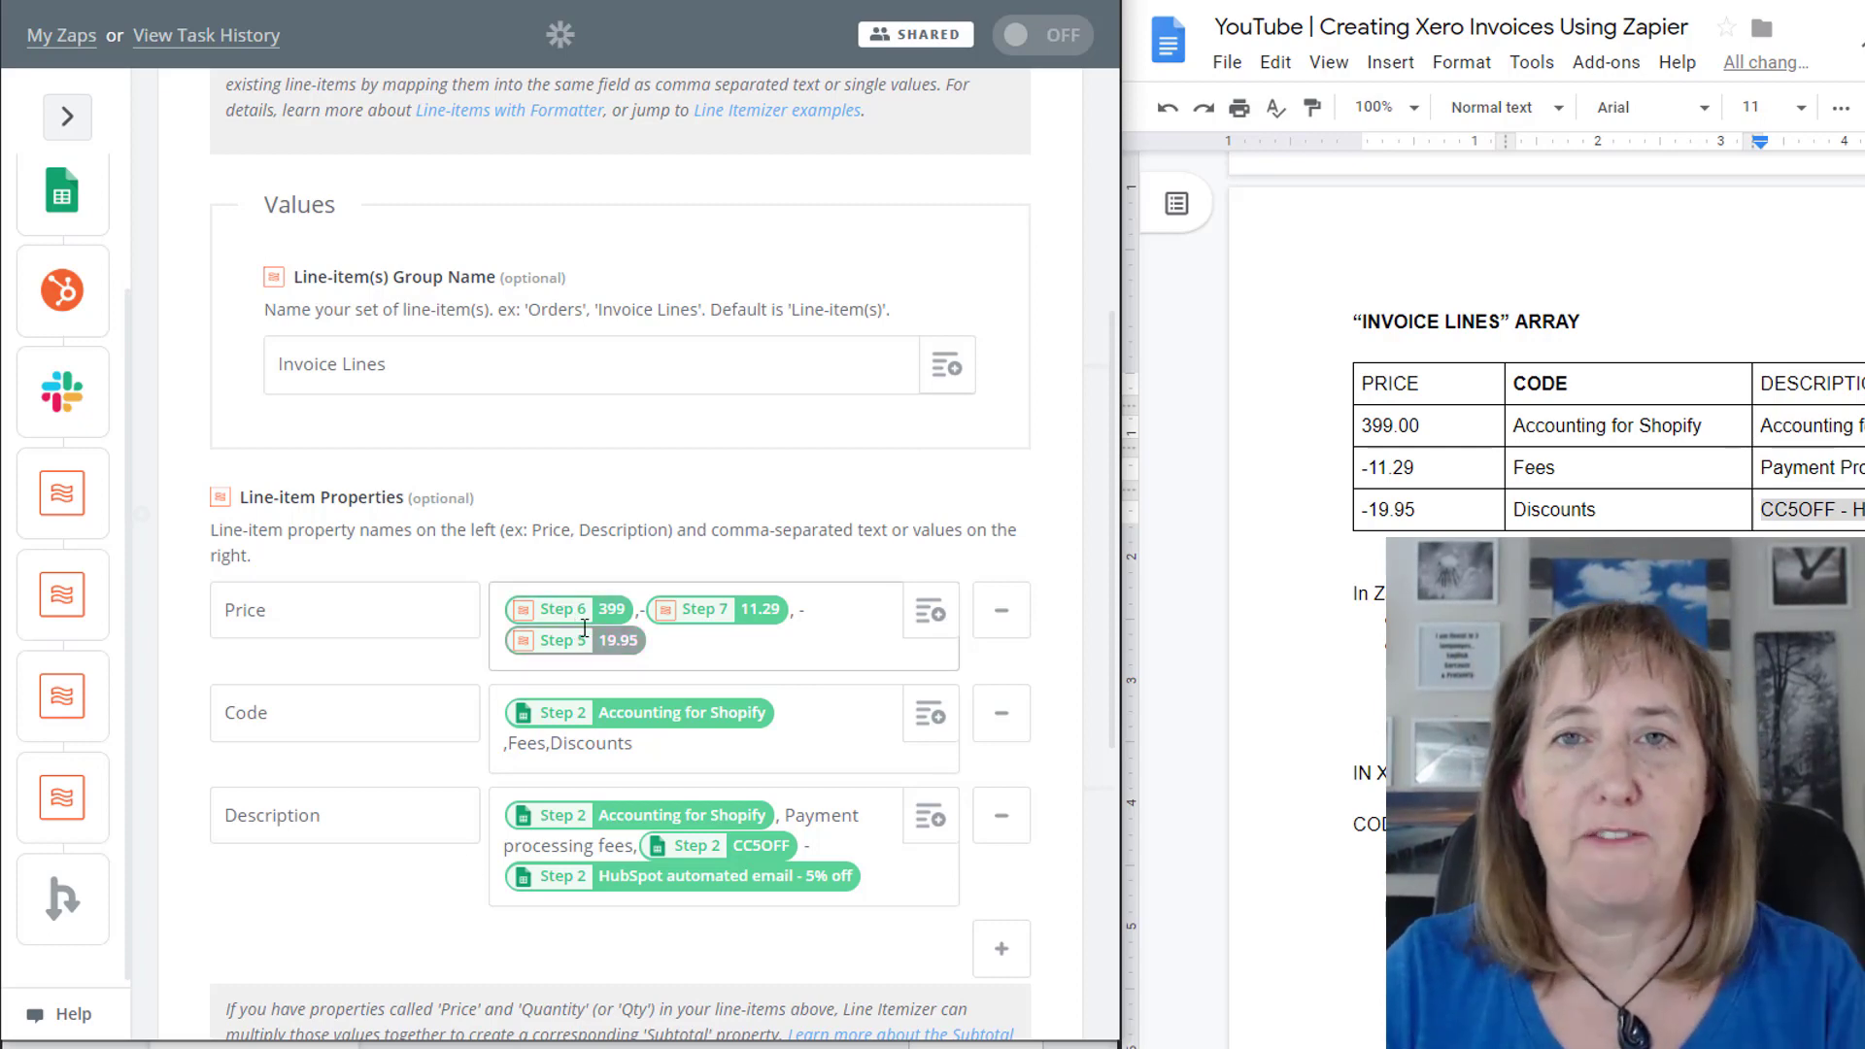
left_click(1456, 431)
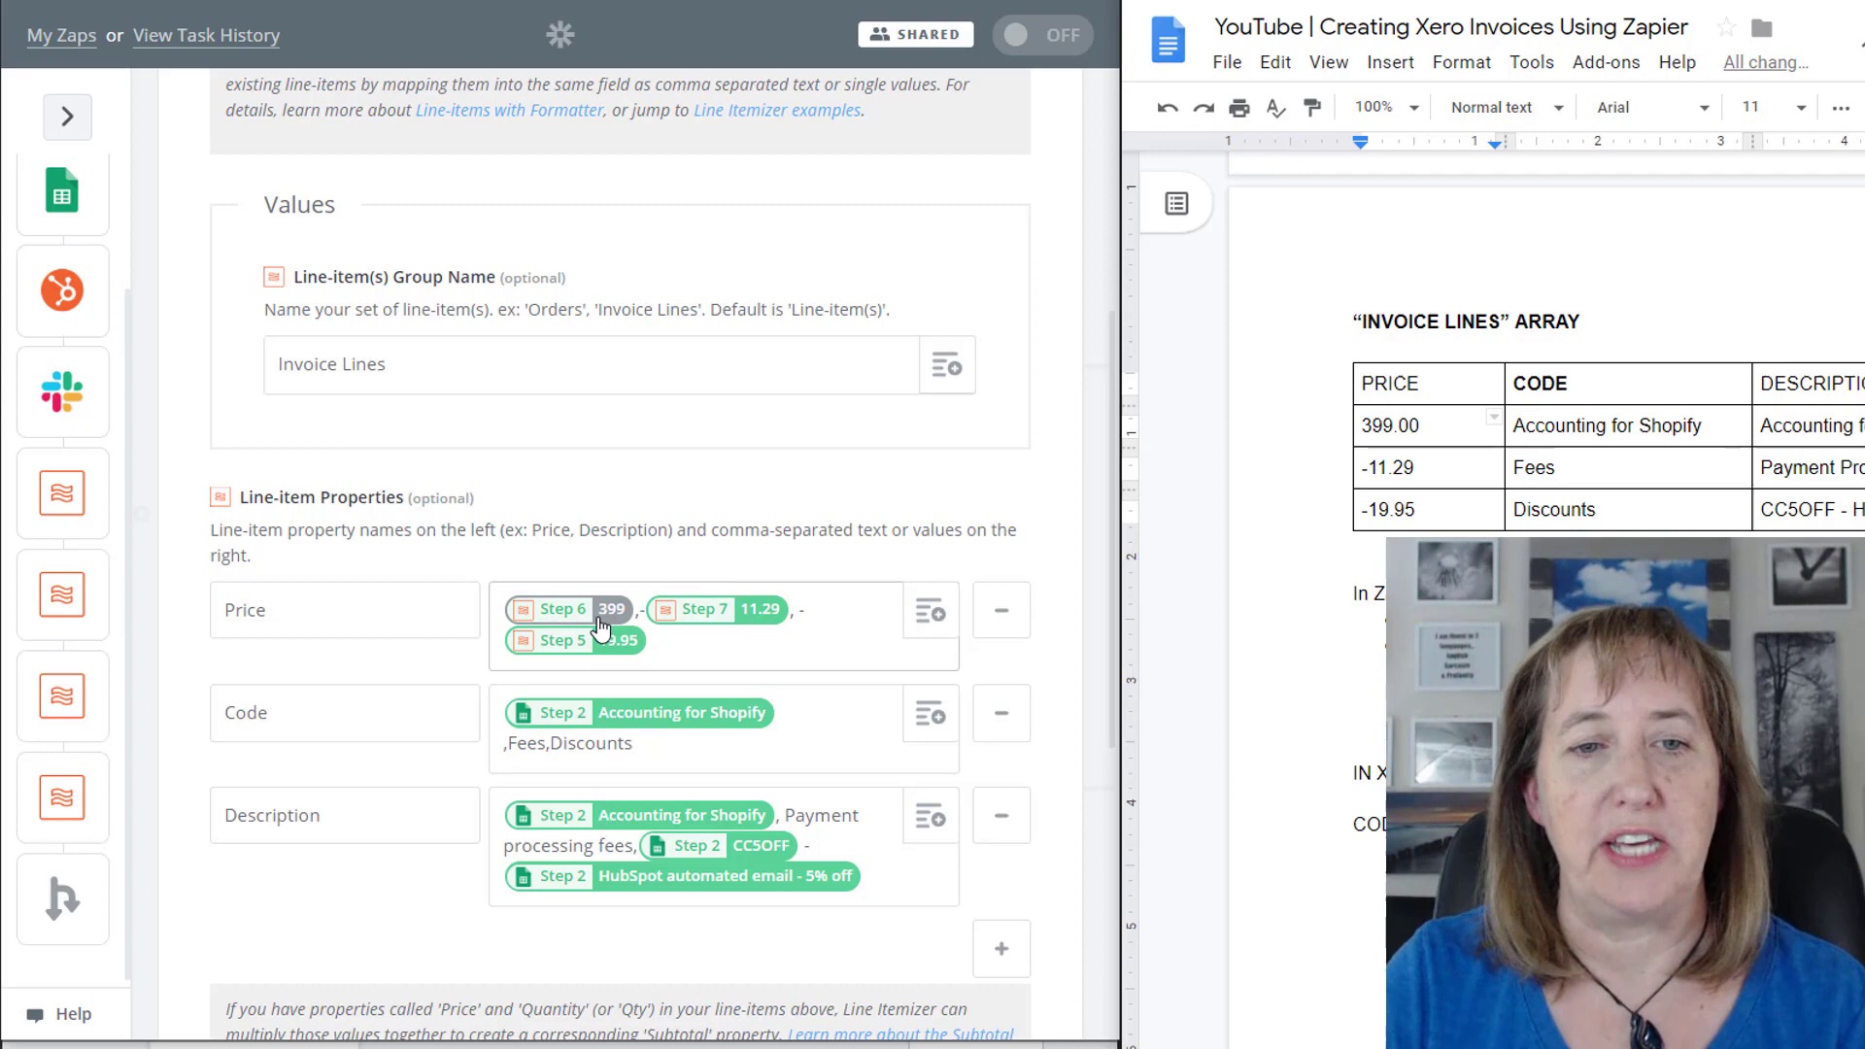
left_click(763, 639)
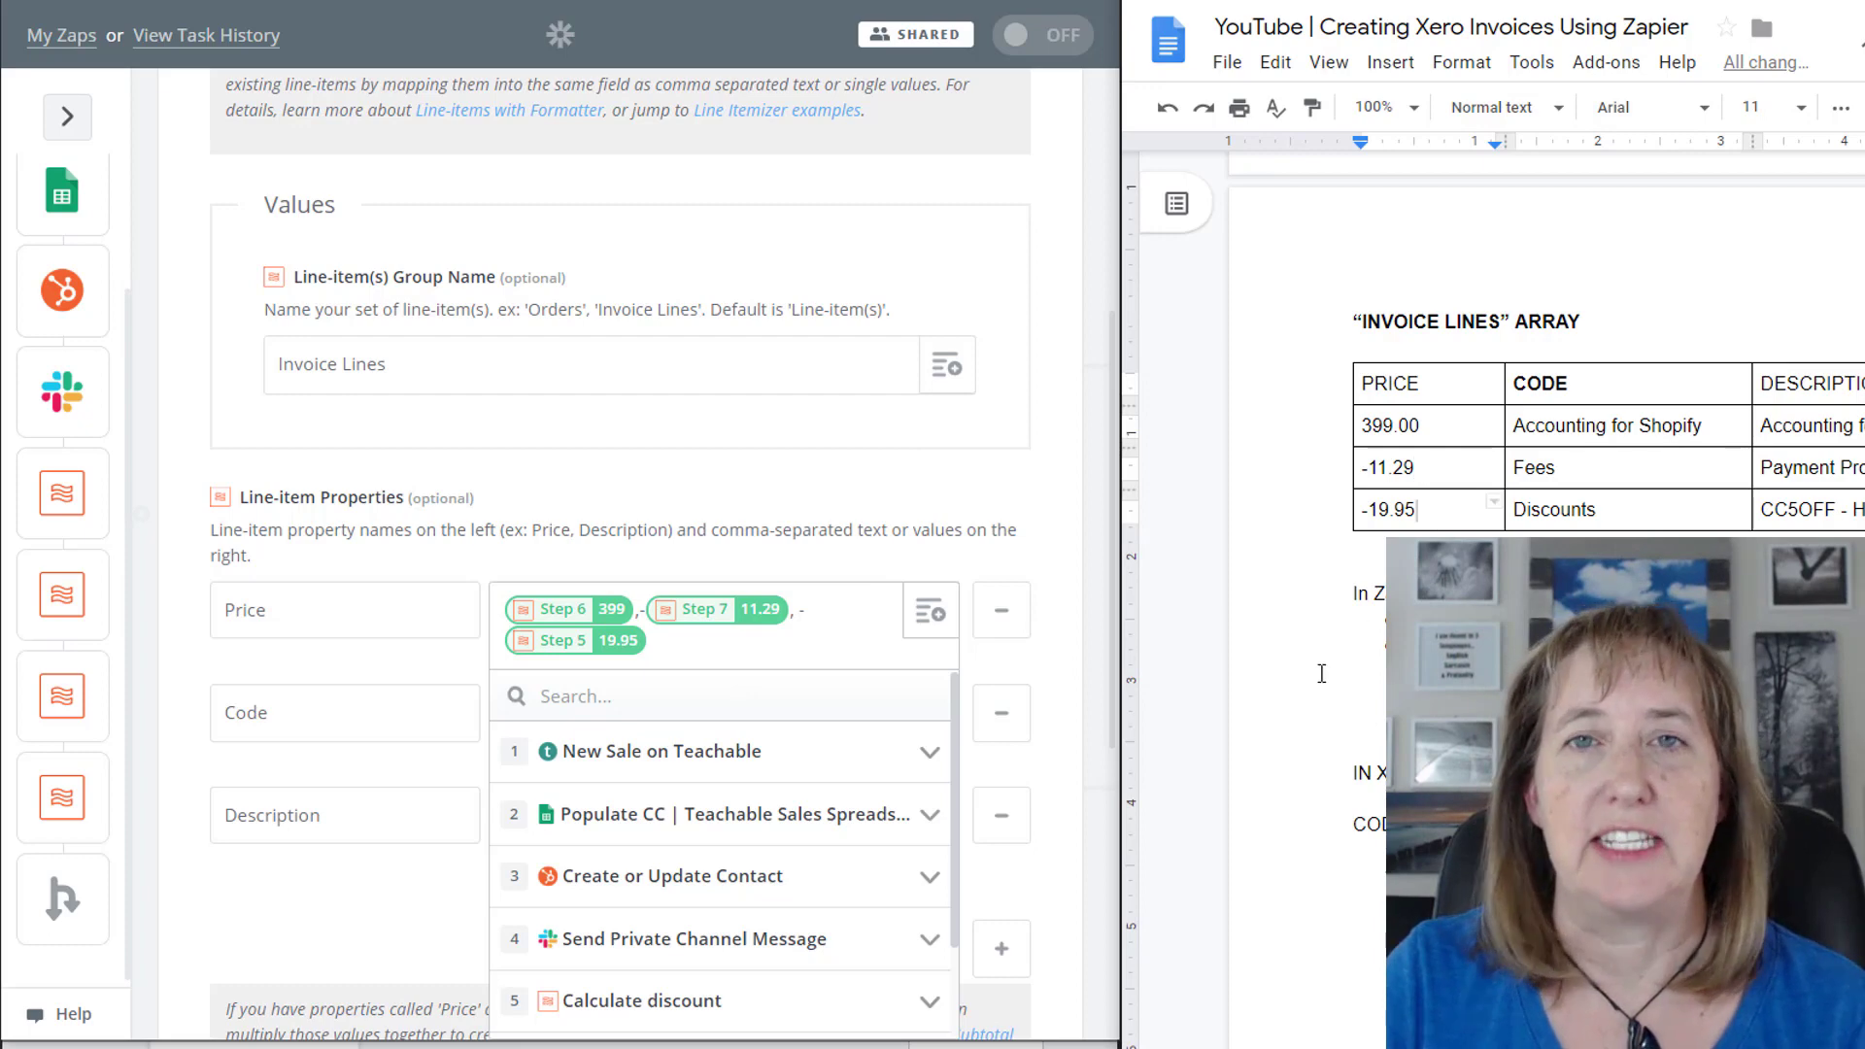
left_click(320, 613)
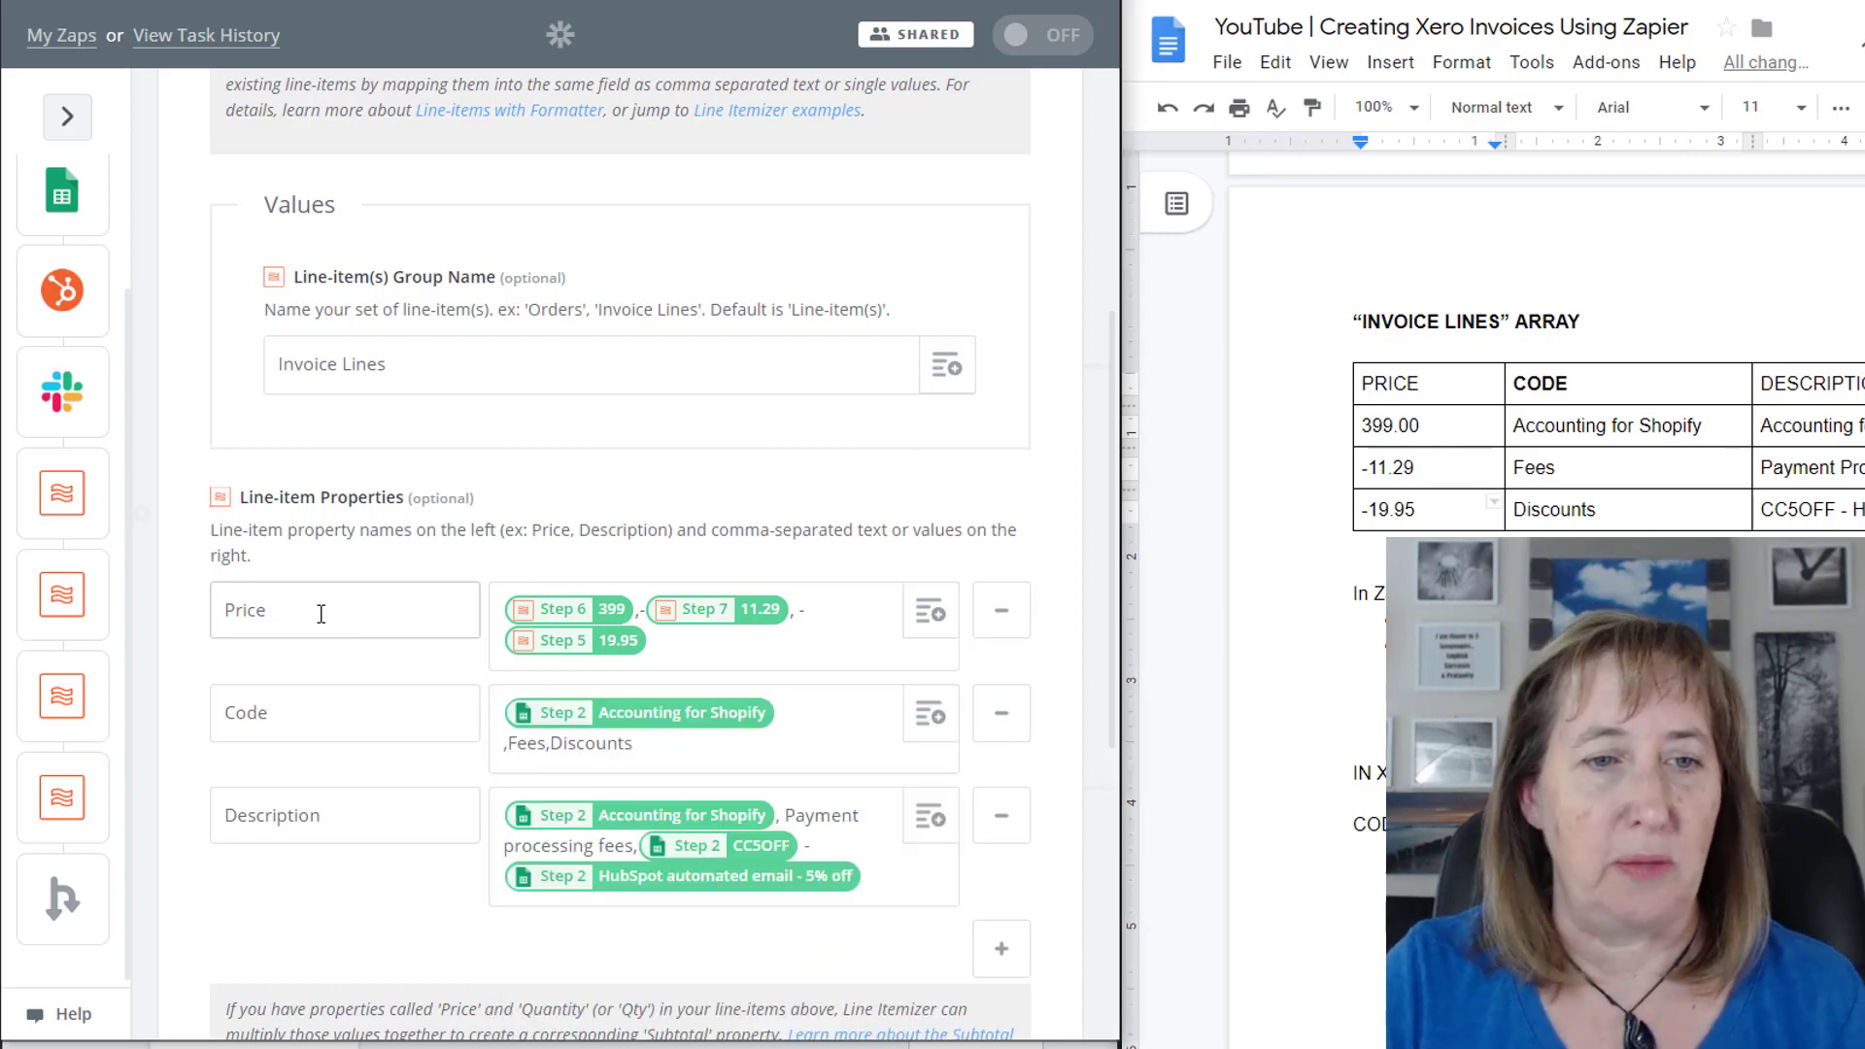
left_click(785, 648)
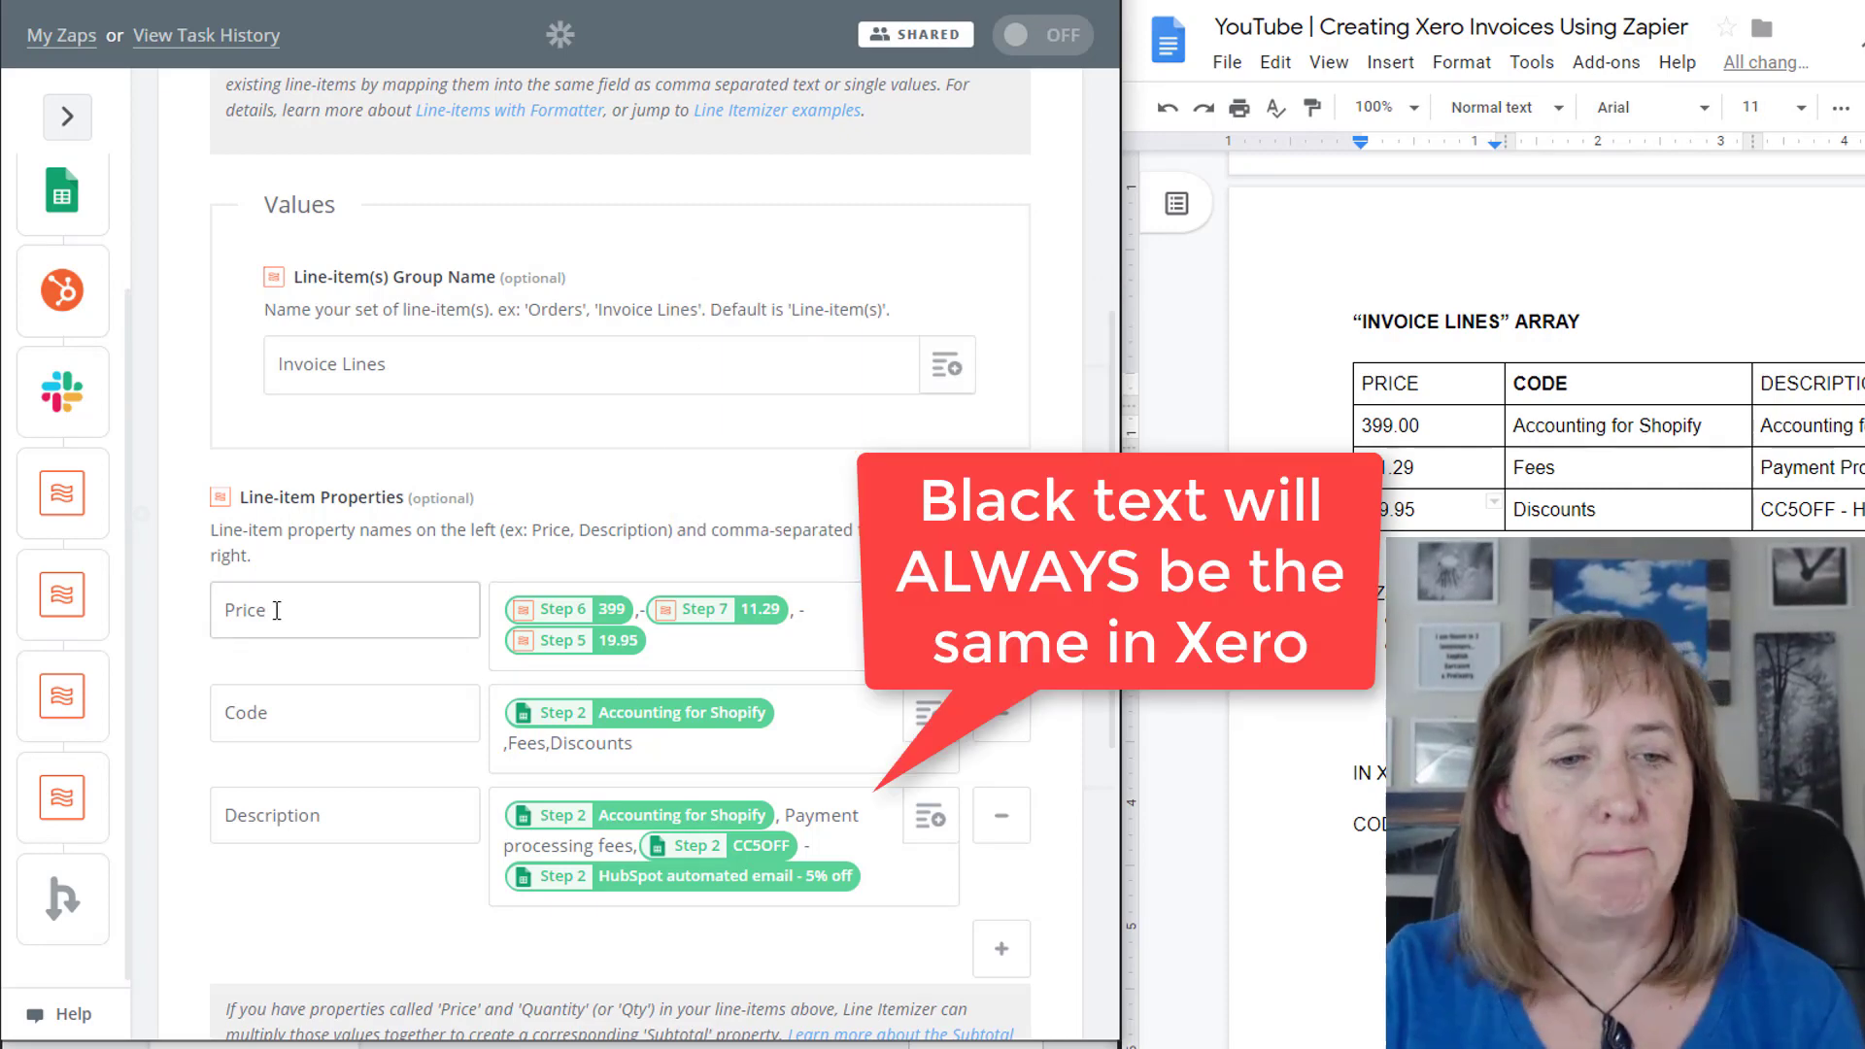
- Expand the Zap outline beside the Line Itemizer and scroll to step 8 and step 9 Paths
scroll(290, 655, "down", 2)
scroll(290, 654, "down", 3)
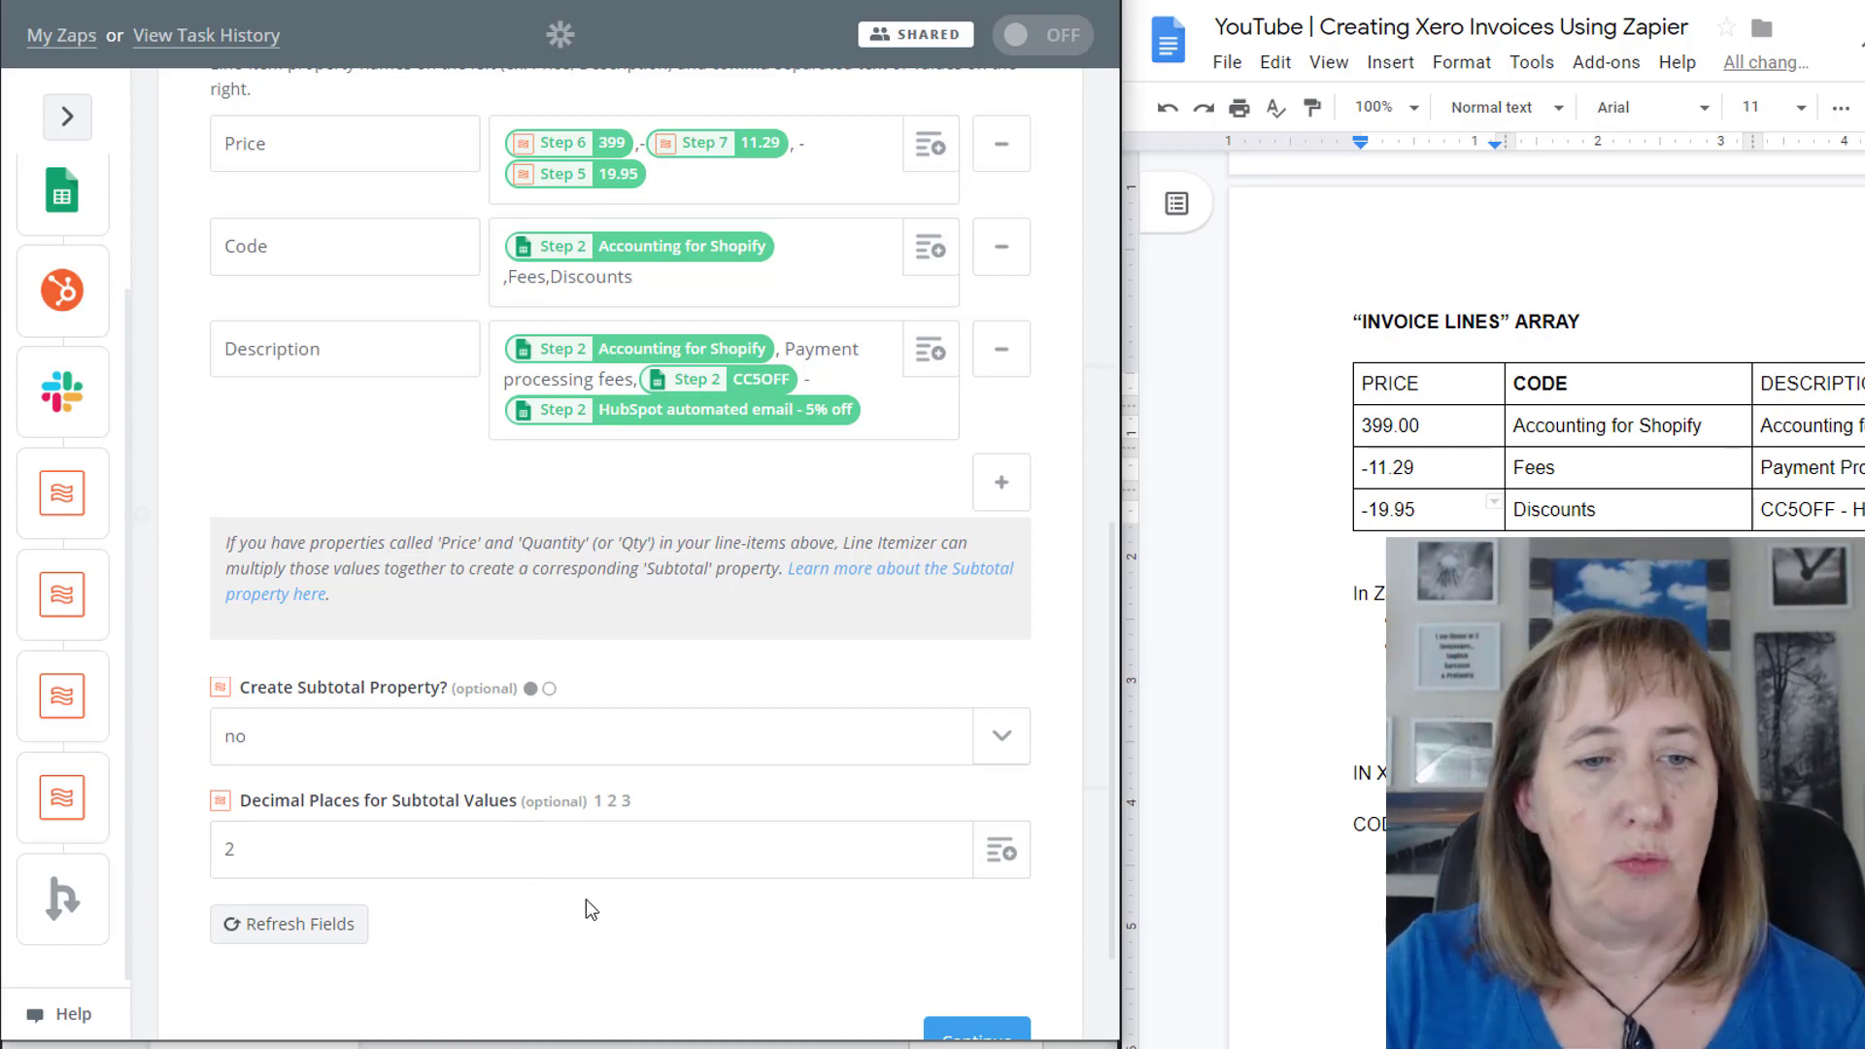
scroll(680, 835, "down", 2)
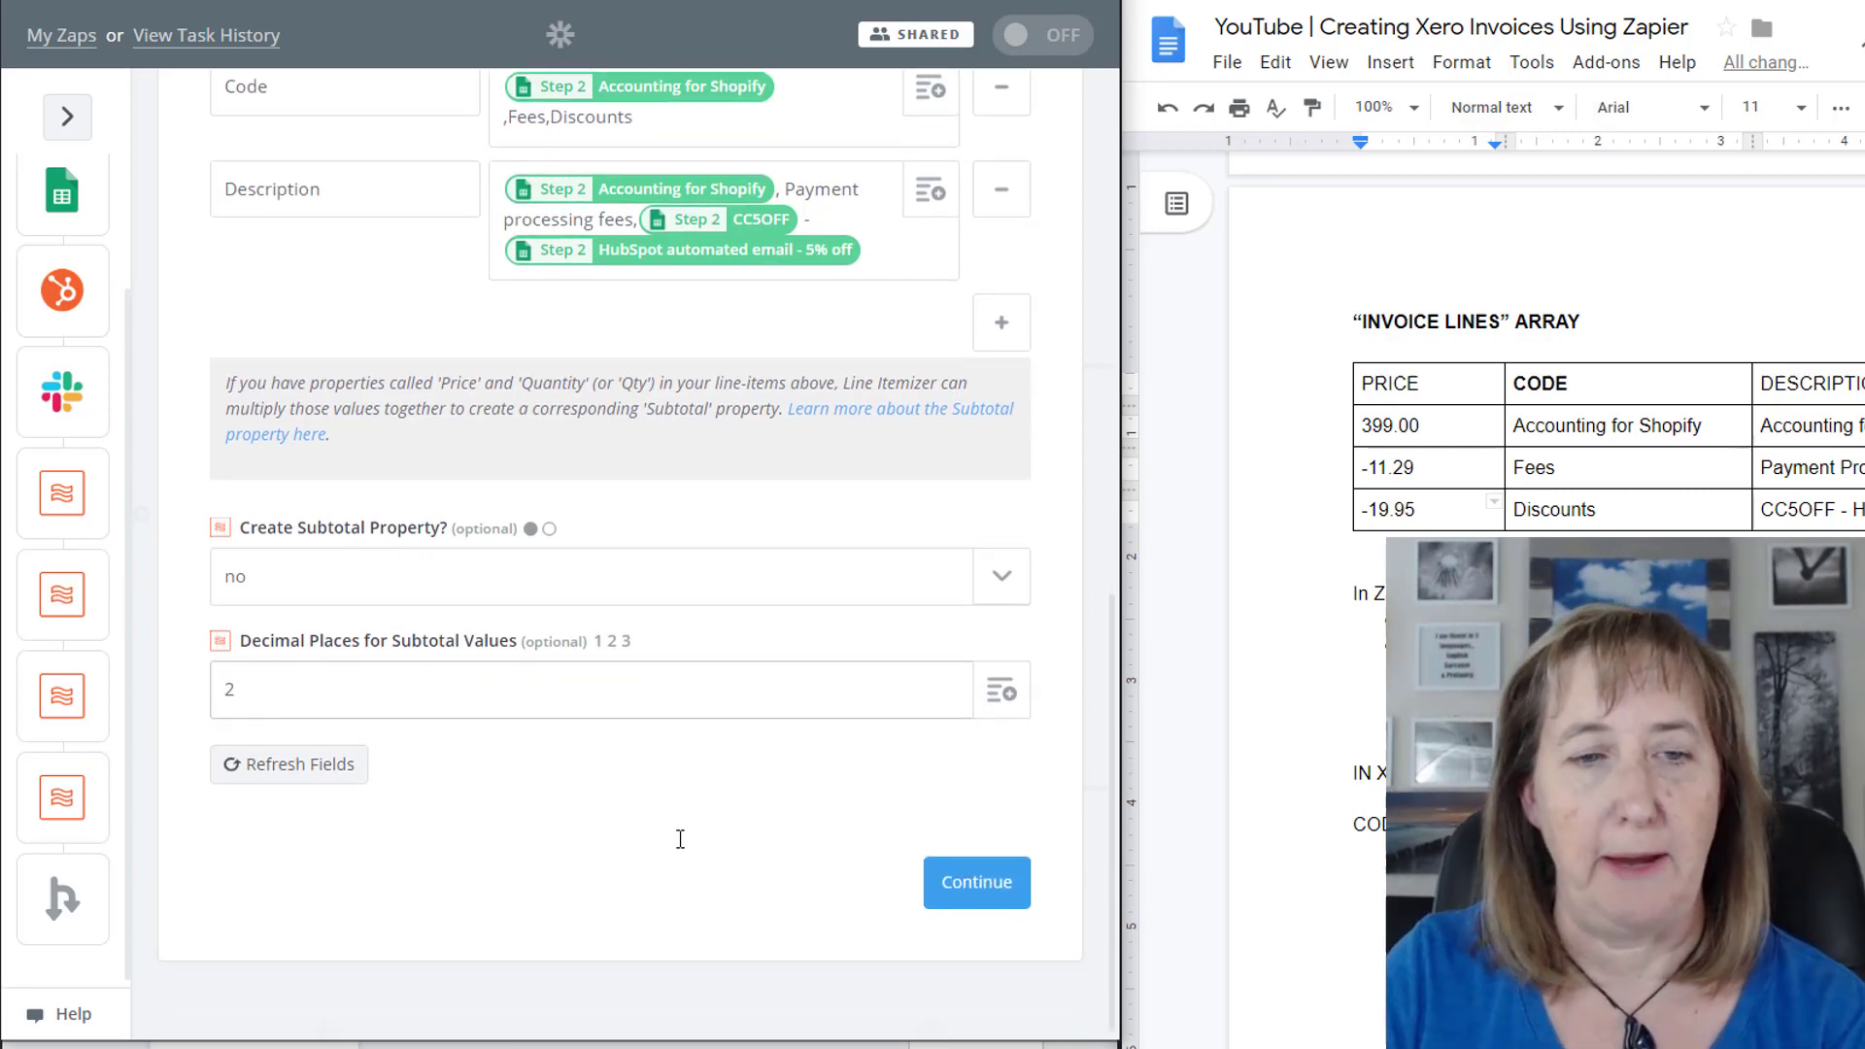
left_click(84, 122)
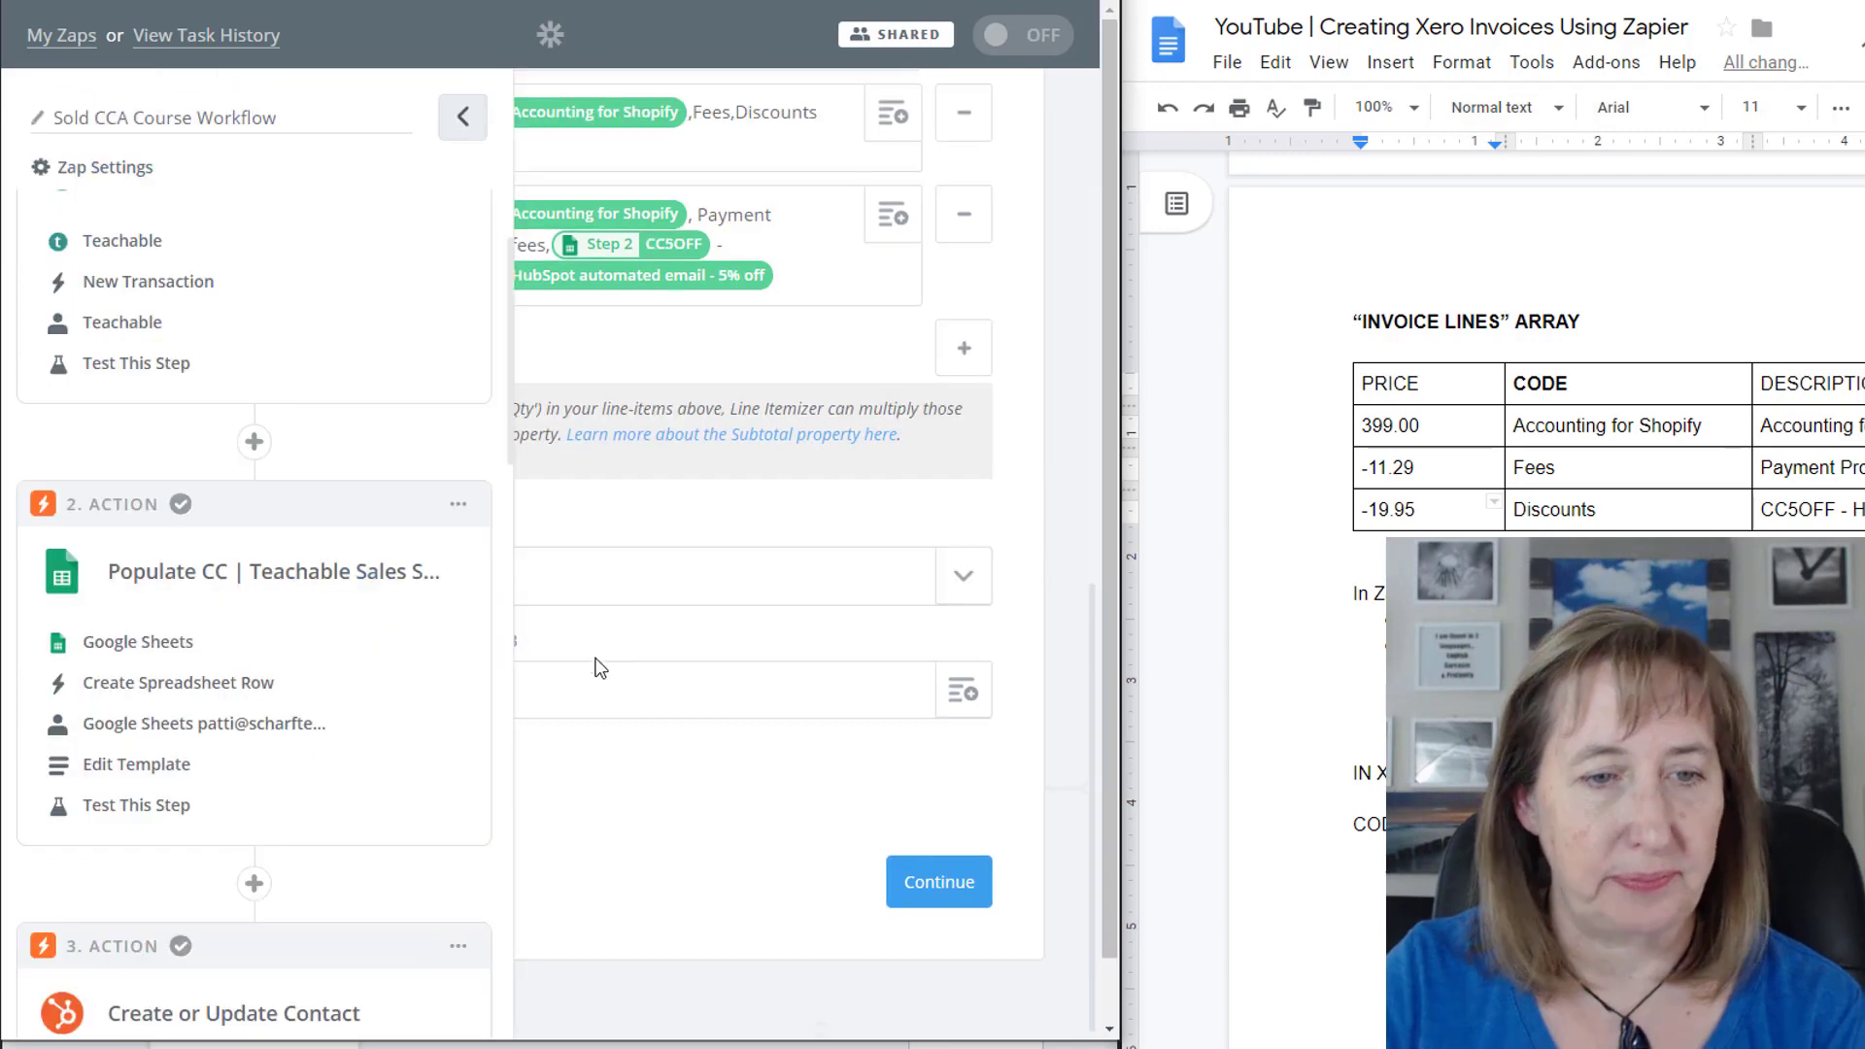
scroll(273, 631, "down", 6)
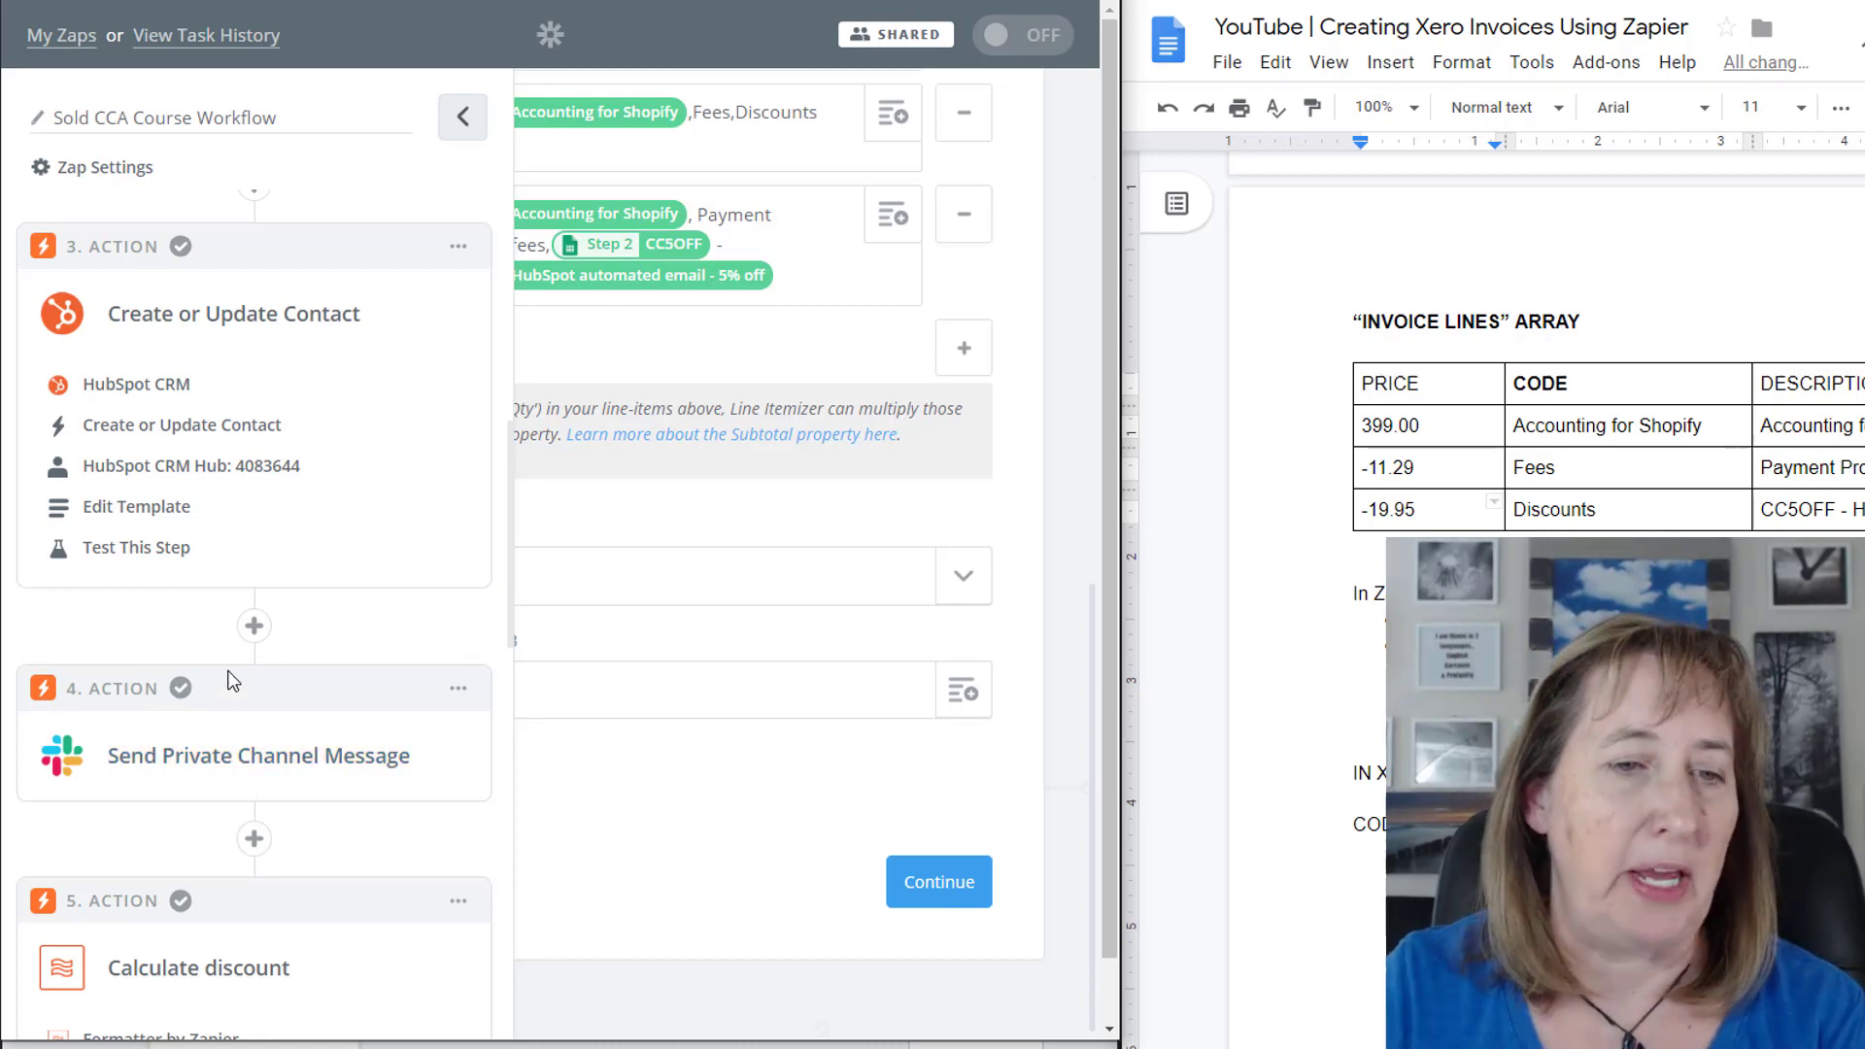
scroll(262, 554, "down", 9)
scroll(243, 512, "down", 5)
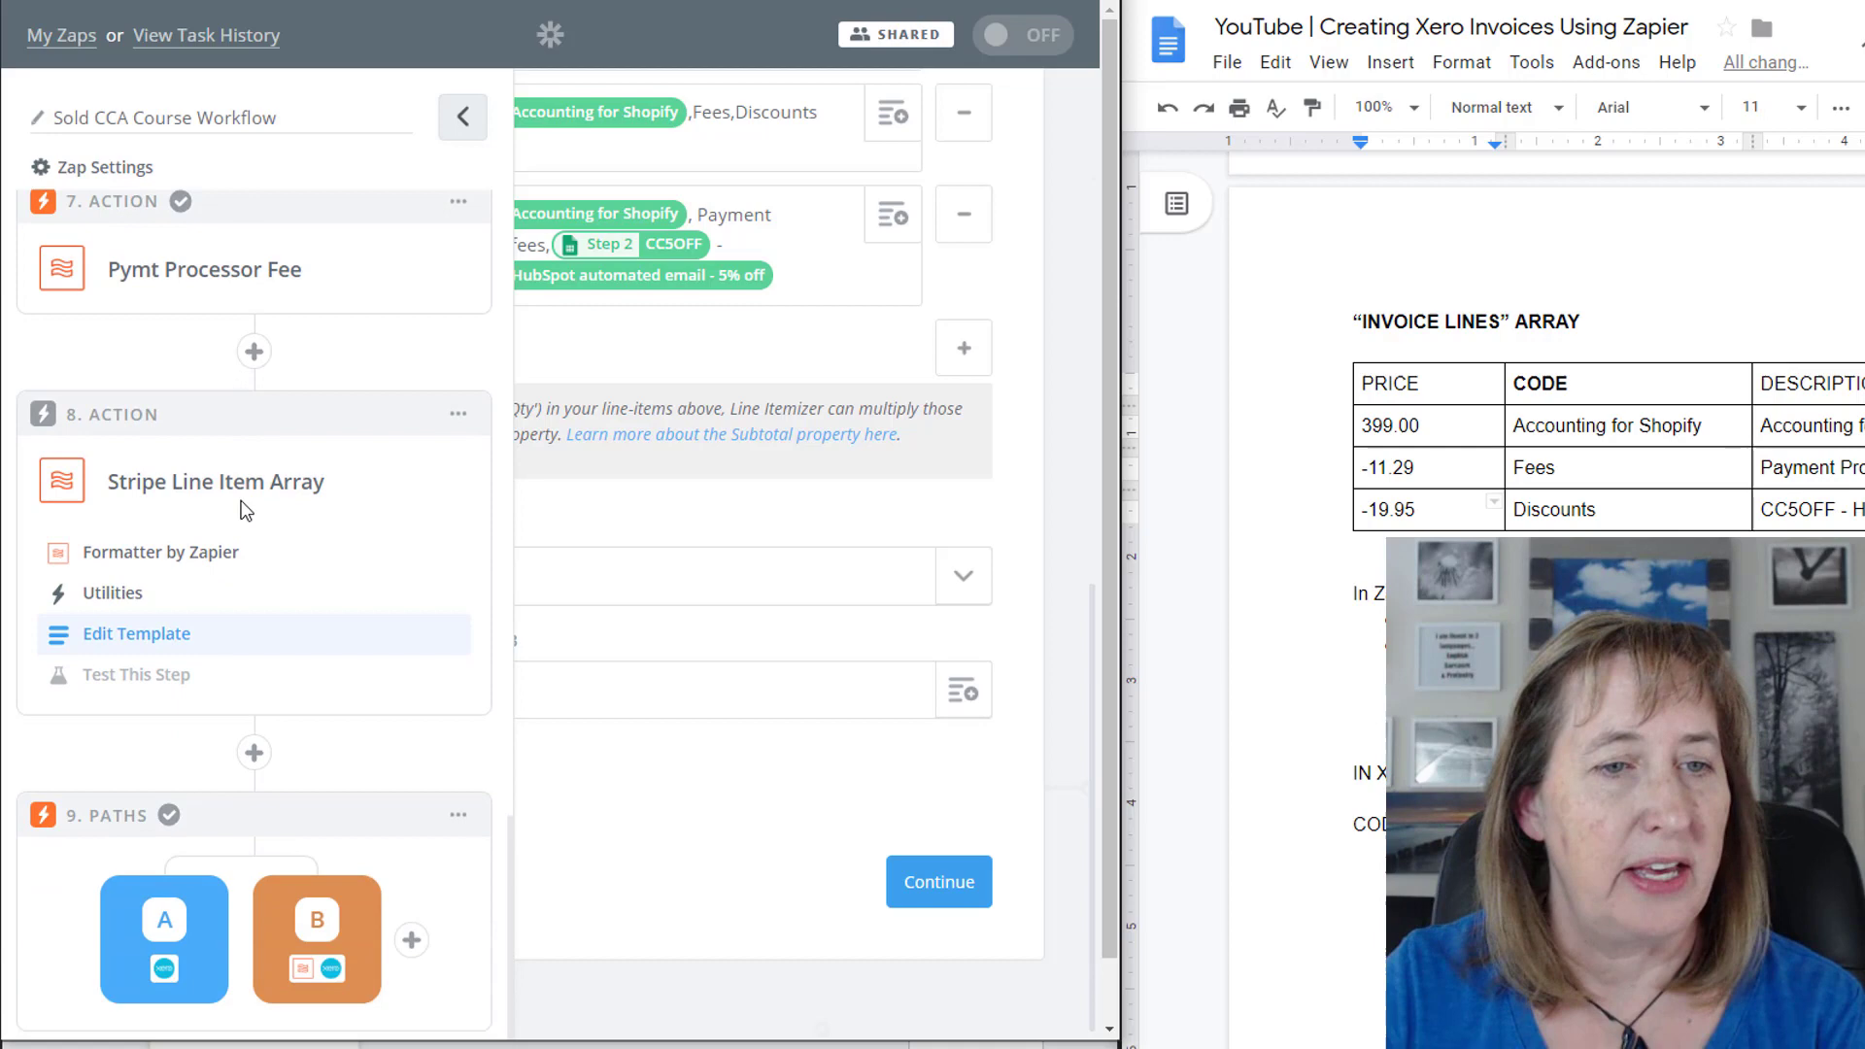
- Open Path A - Stripe's Xero Create Sales Invoice fields: Contact Name Teachable, Submit for Approval status, due dates
left_click(167, 908)
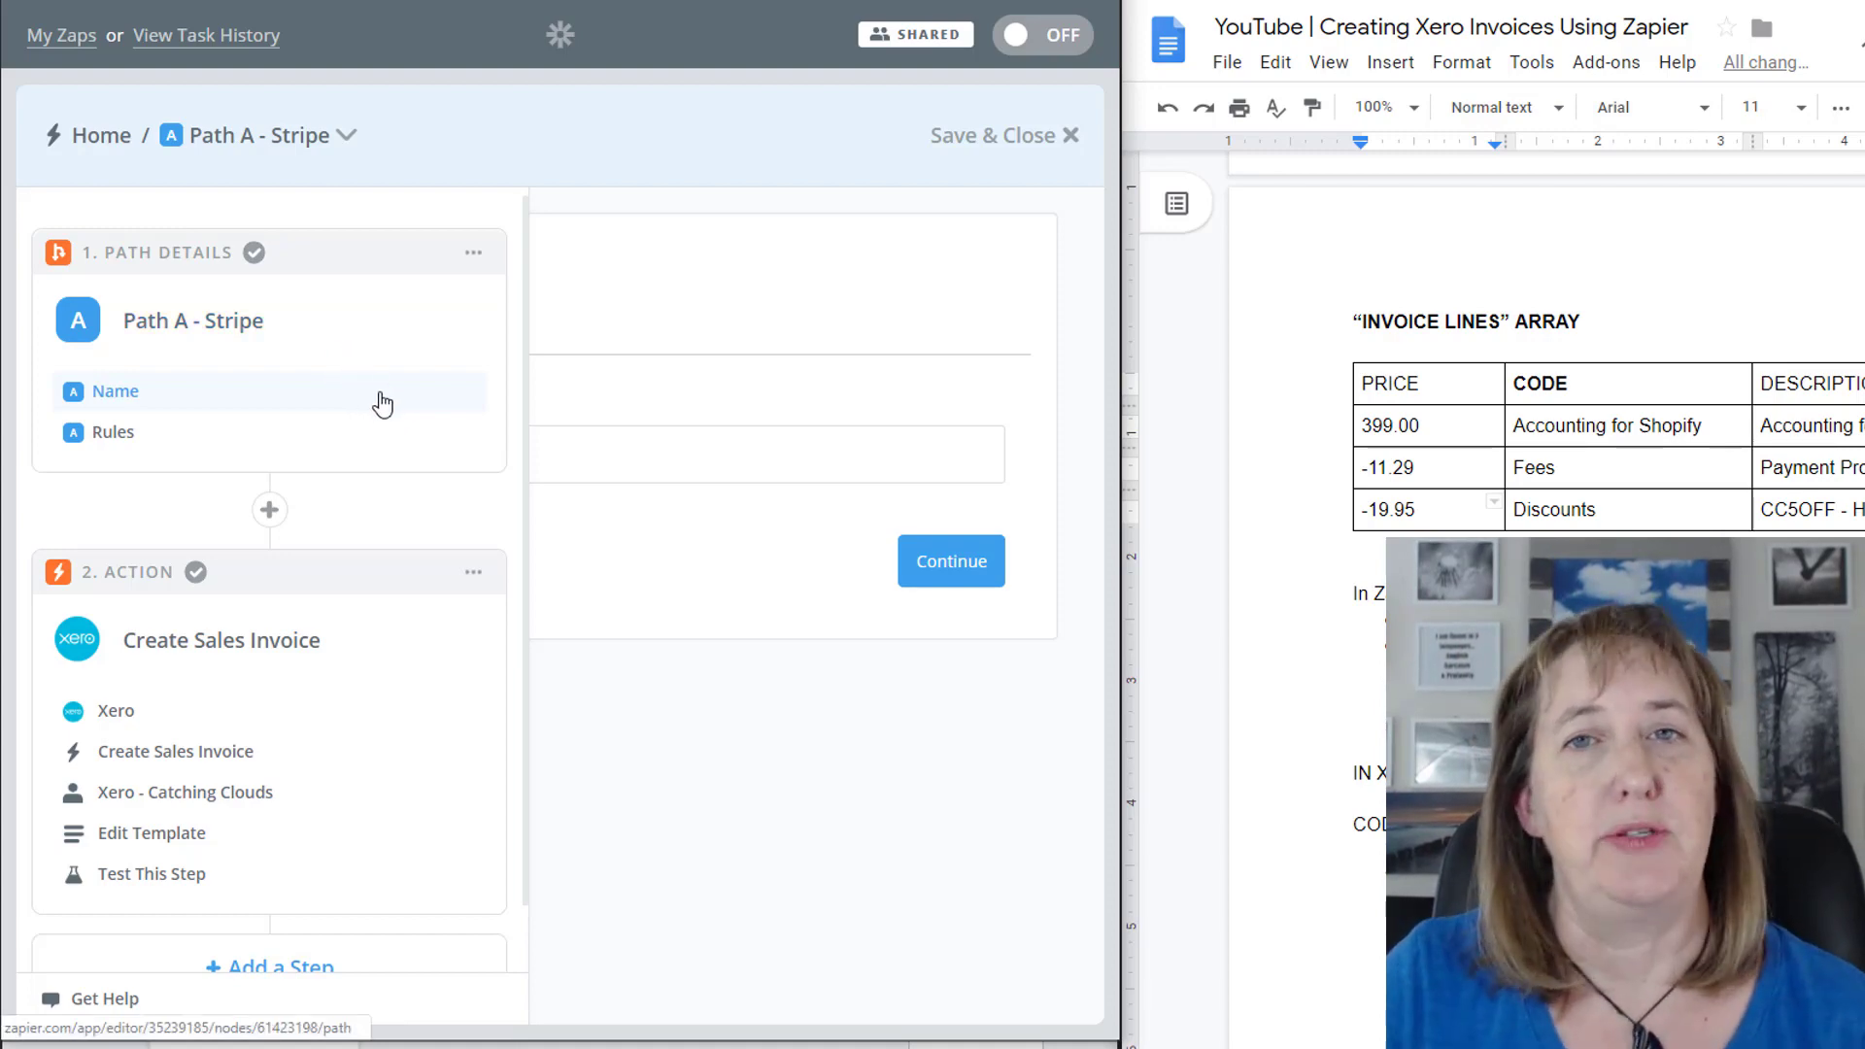
scroll(367, 432, "down", 1)
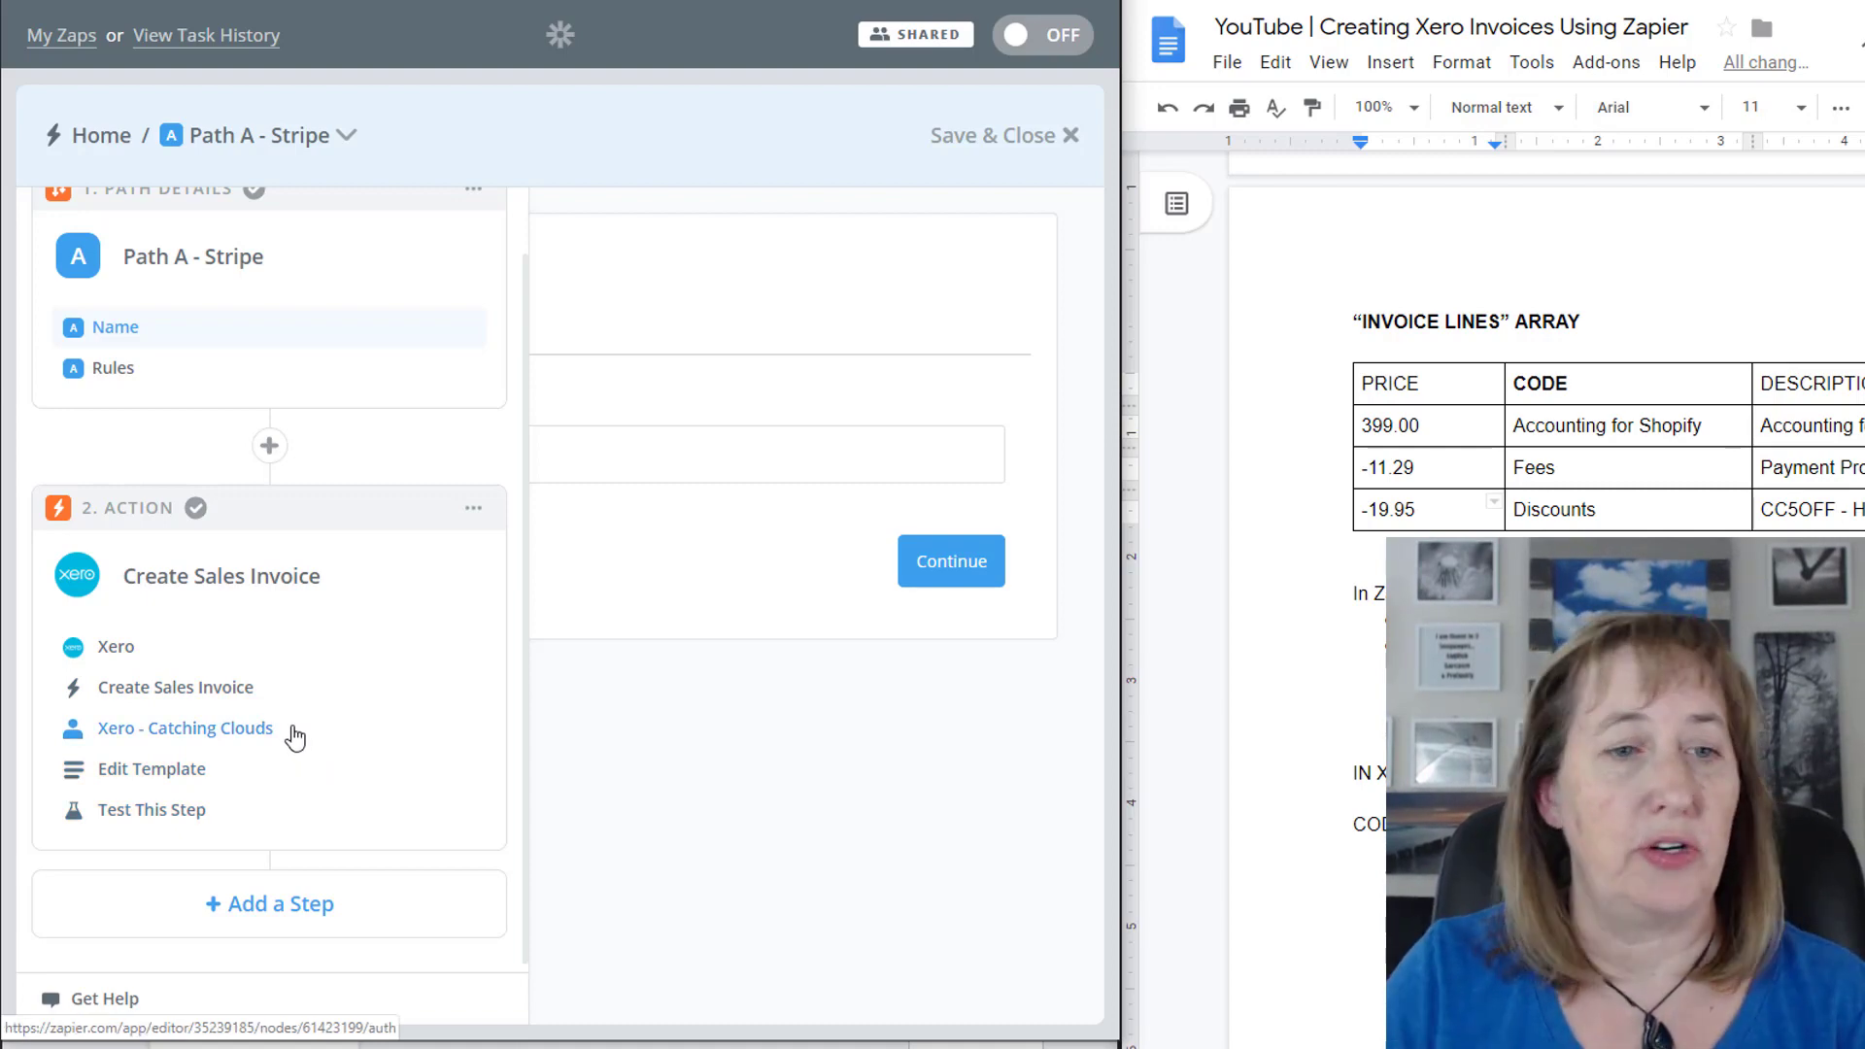
left_click(136, 771)
scroll(517, 692, "down", 3)
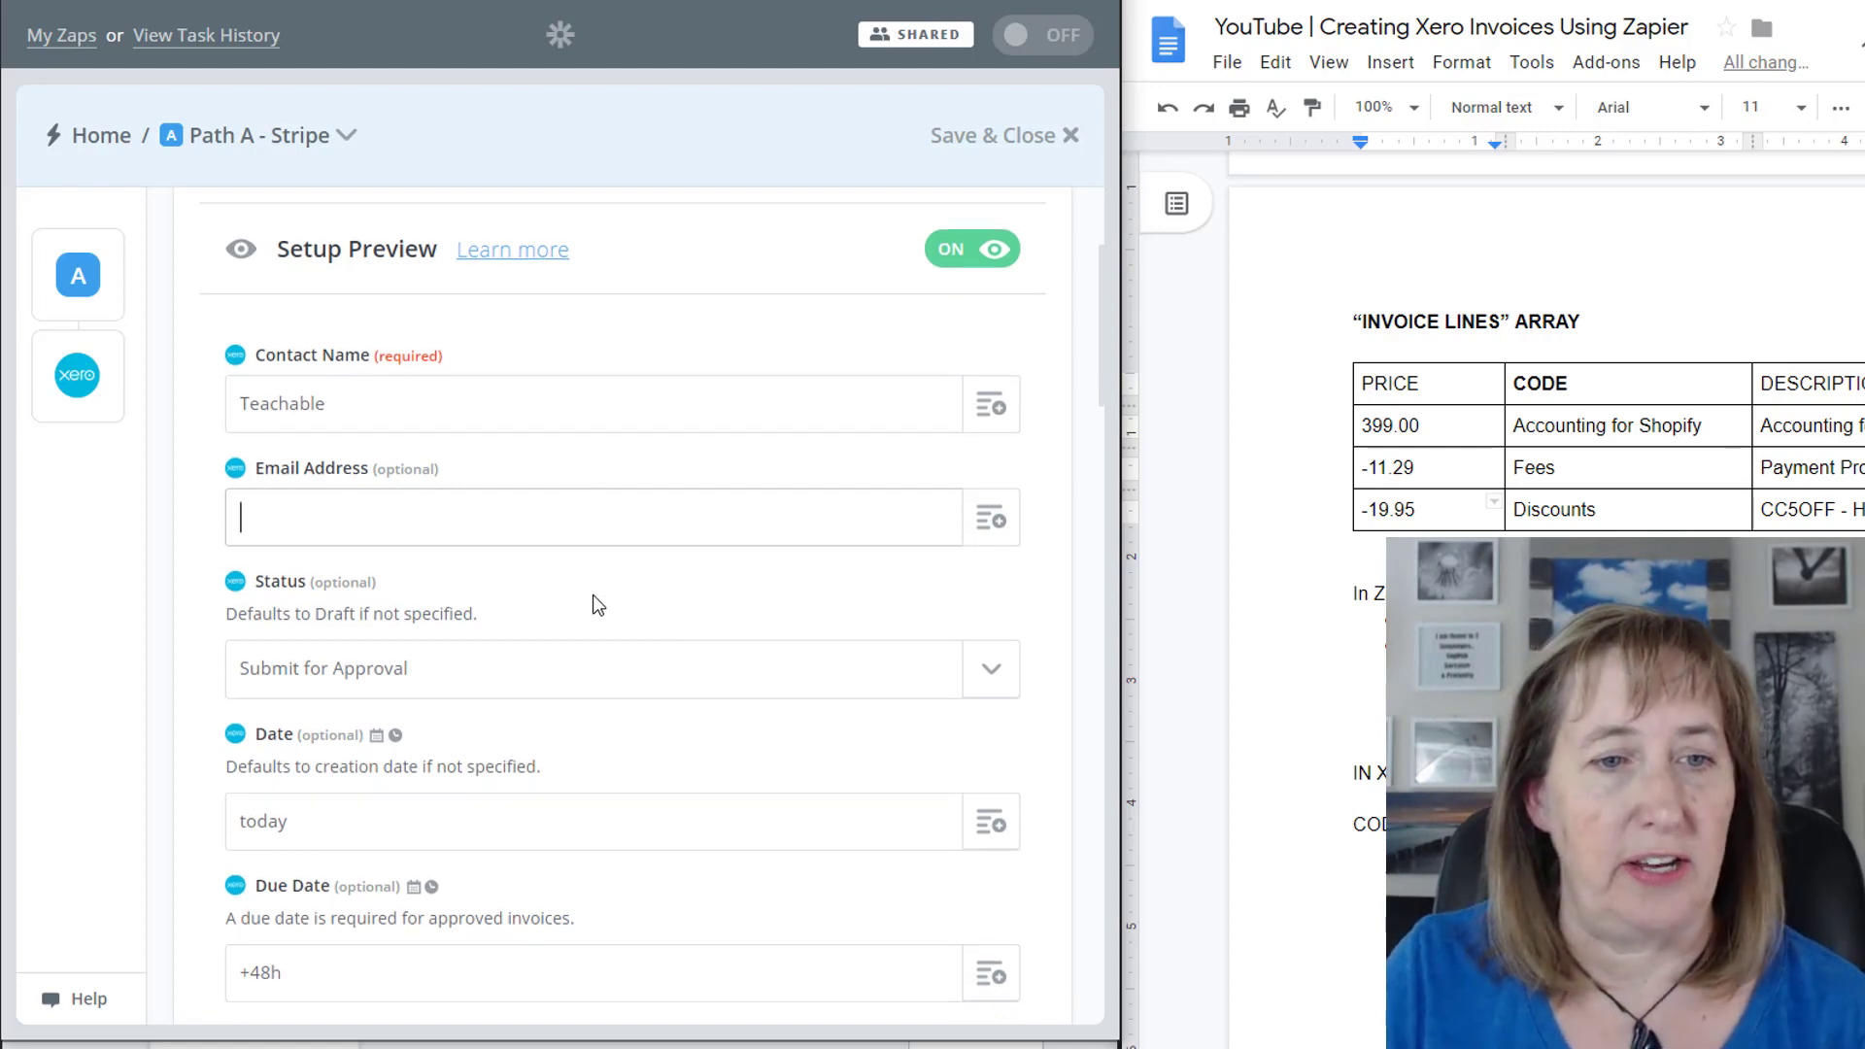
scroll(593, 595, "down", 2)
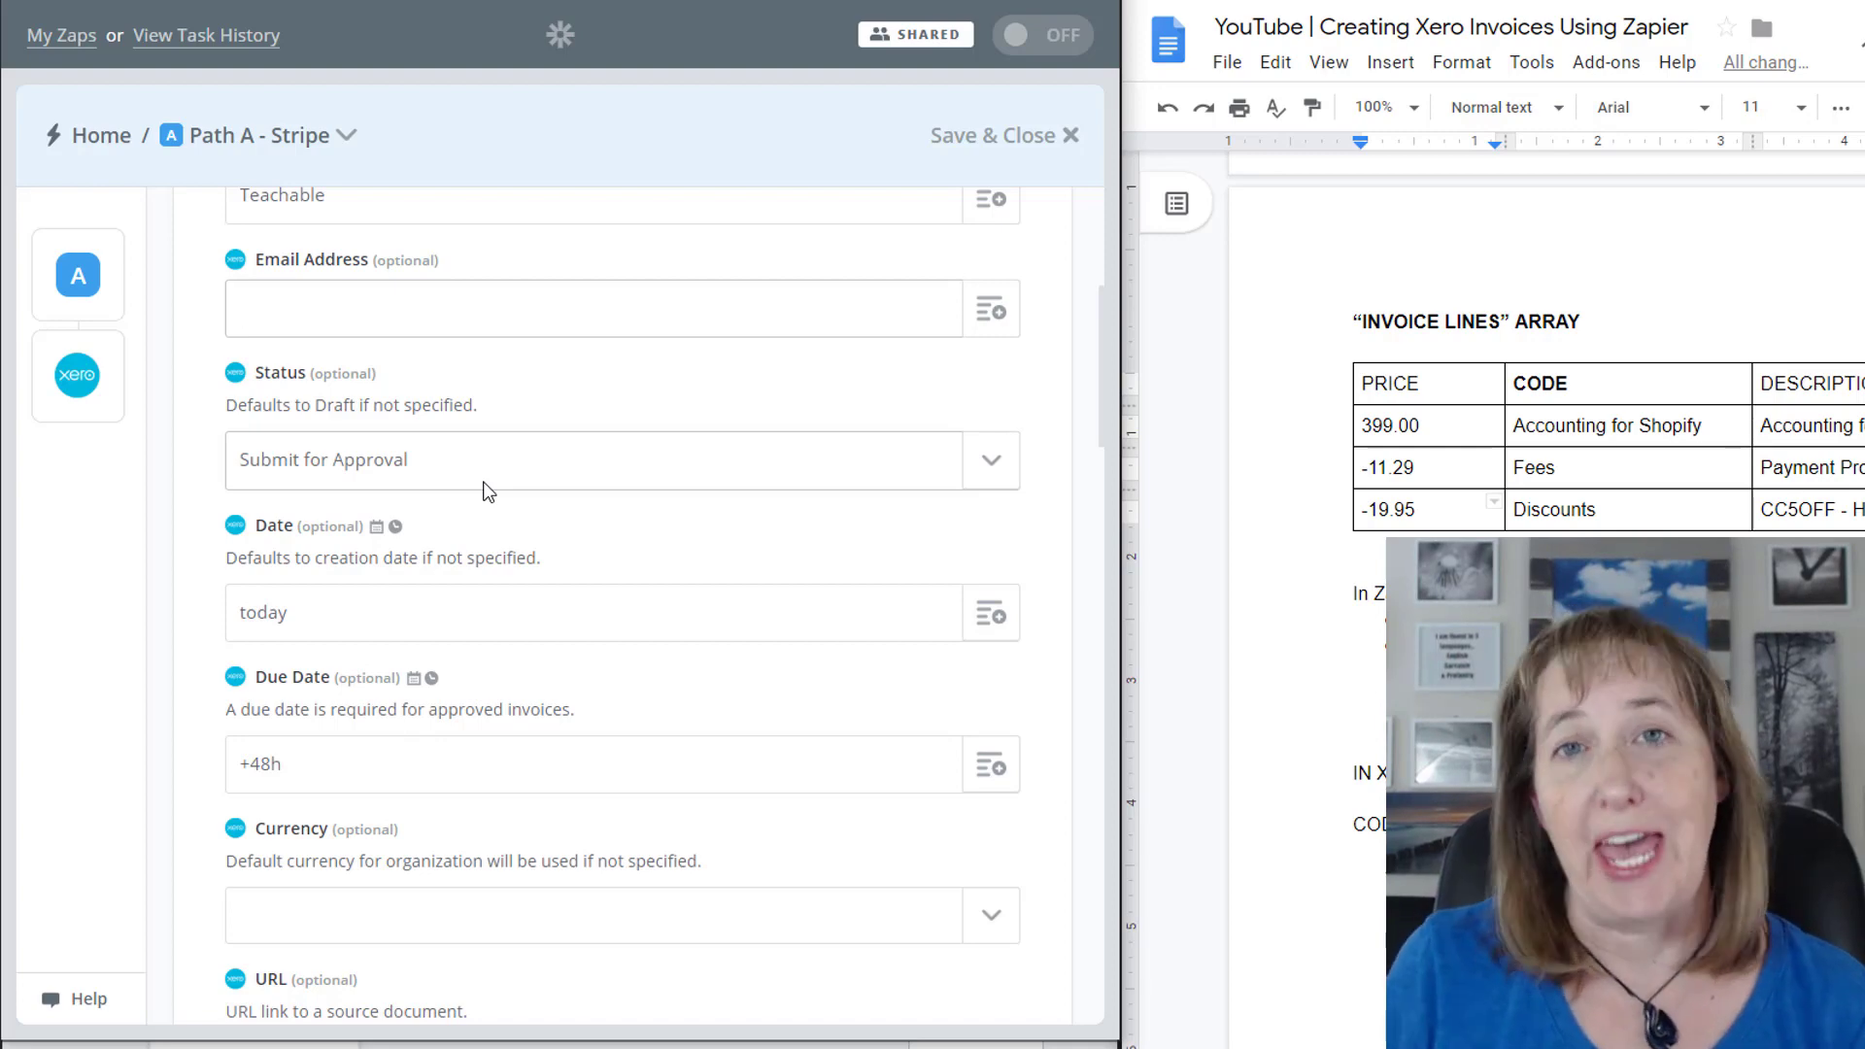
left_click(991, 461)
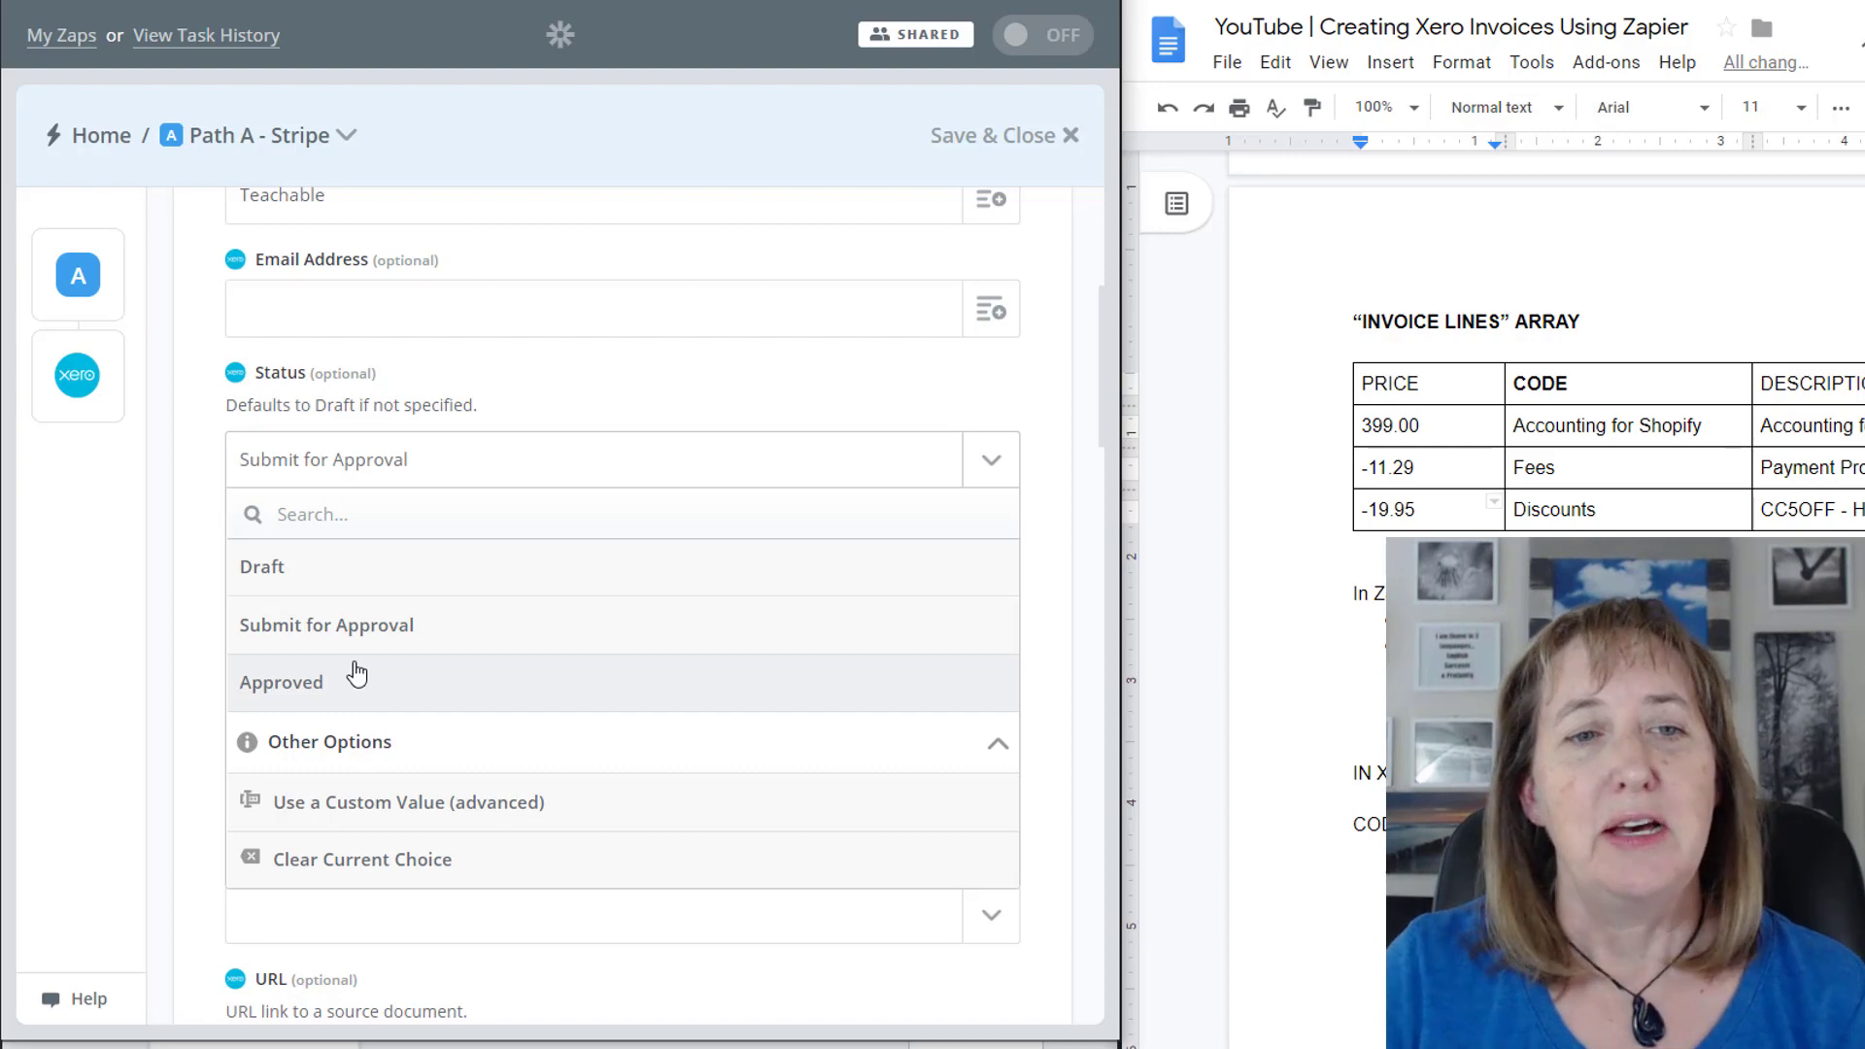
left_click(541, 379)
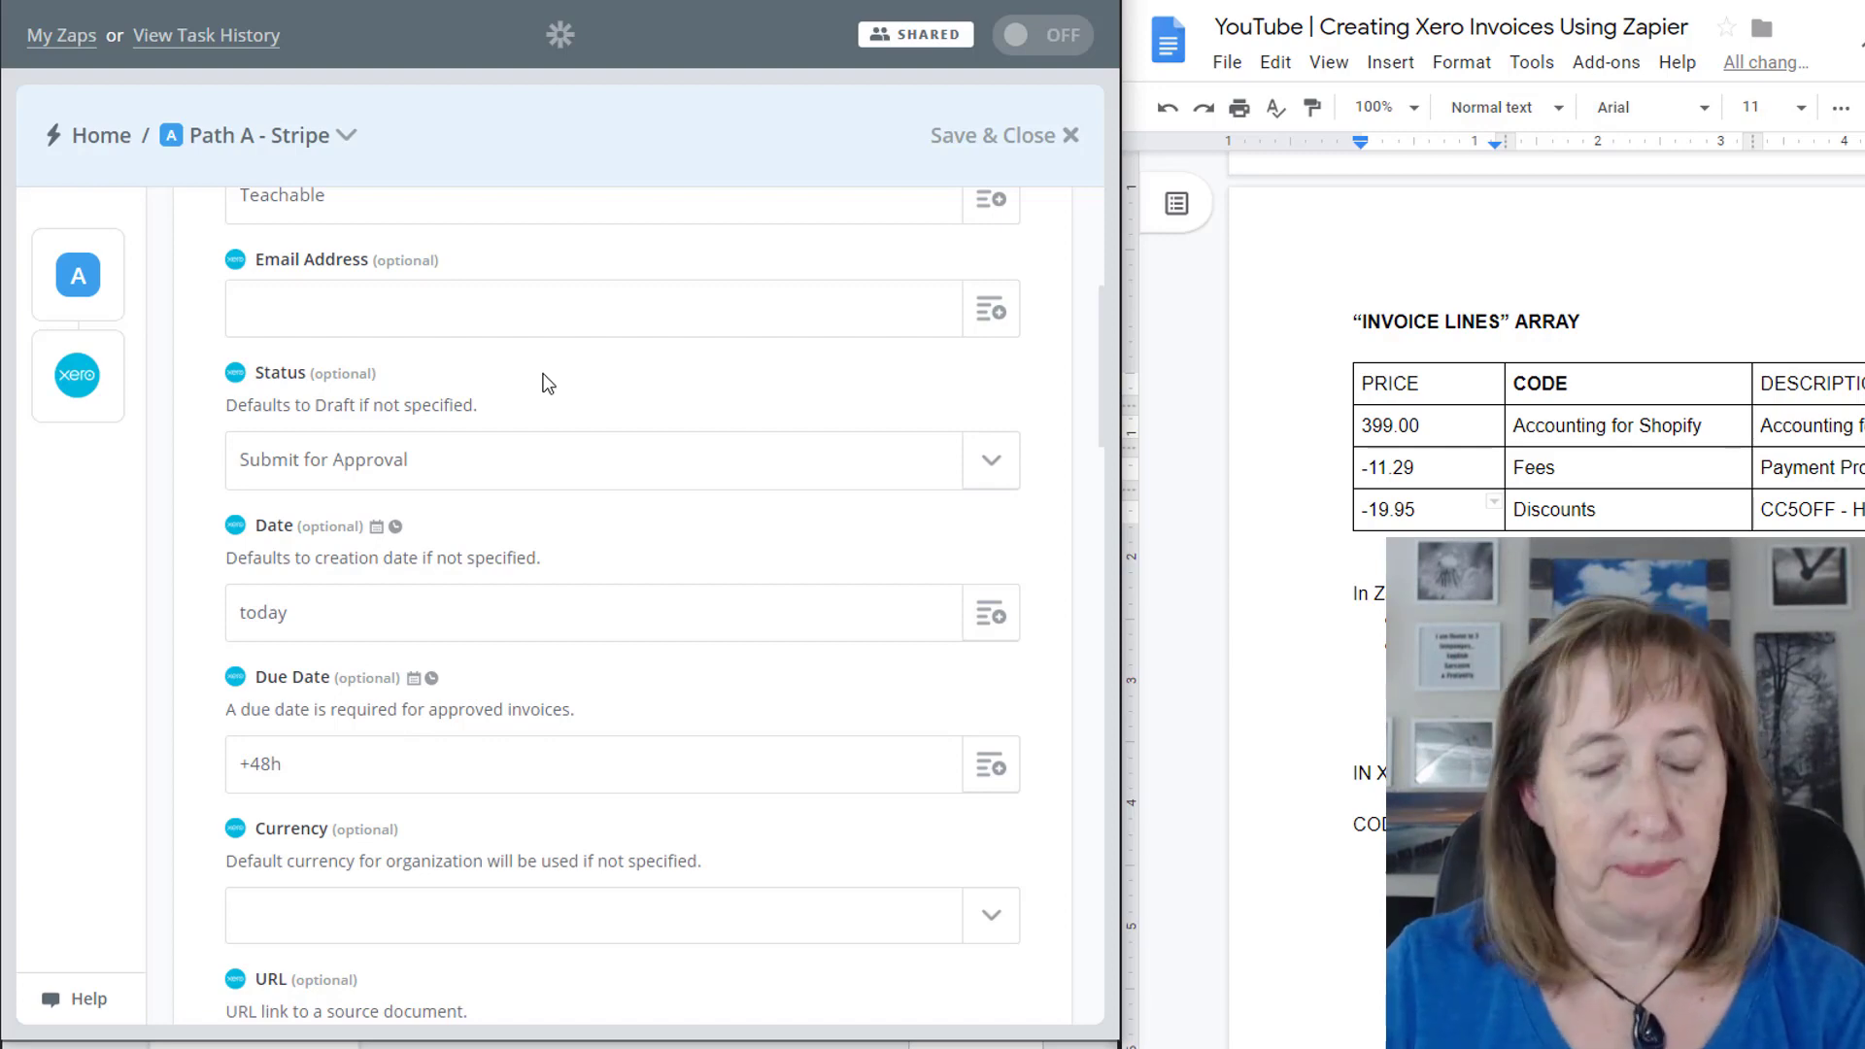
scroll(603, 435, "down", 2)
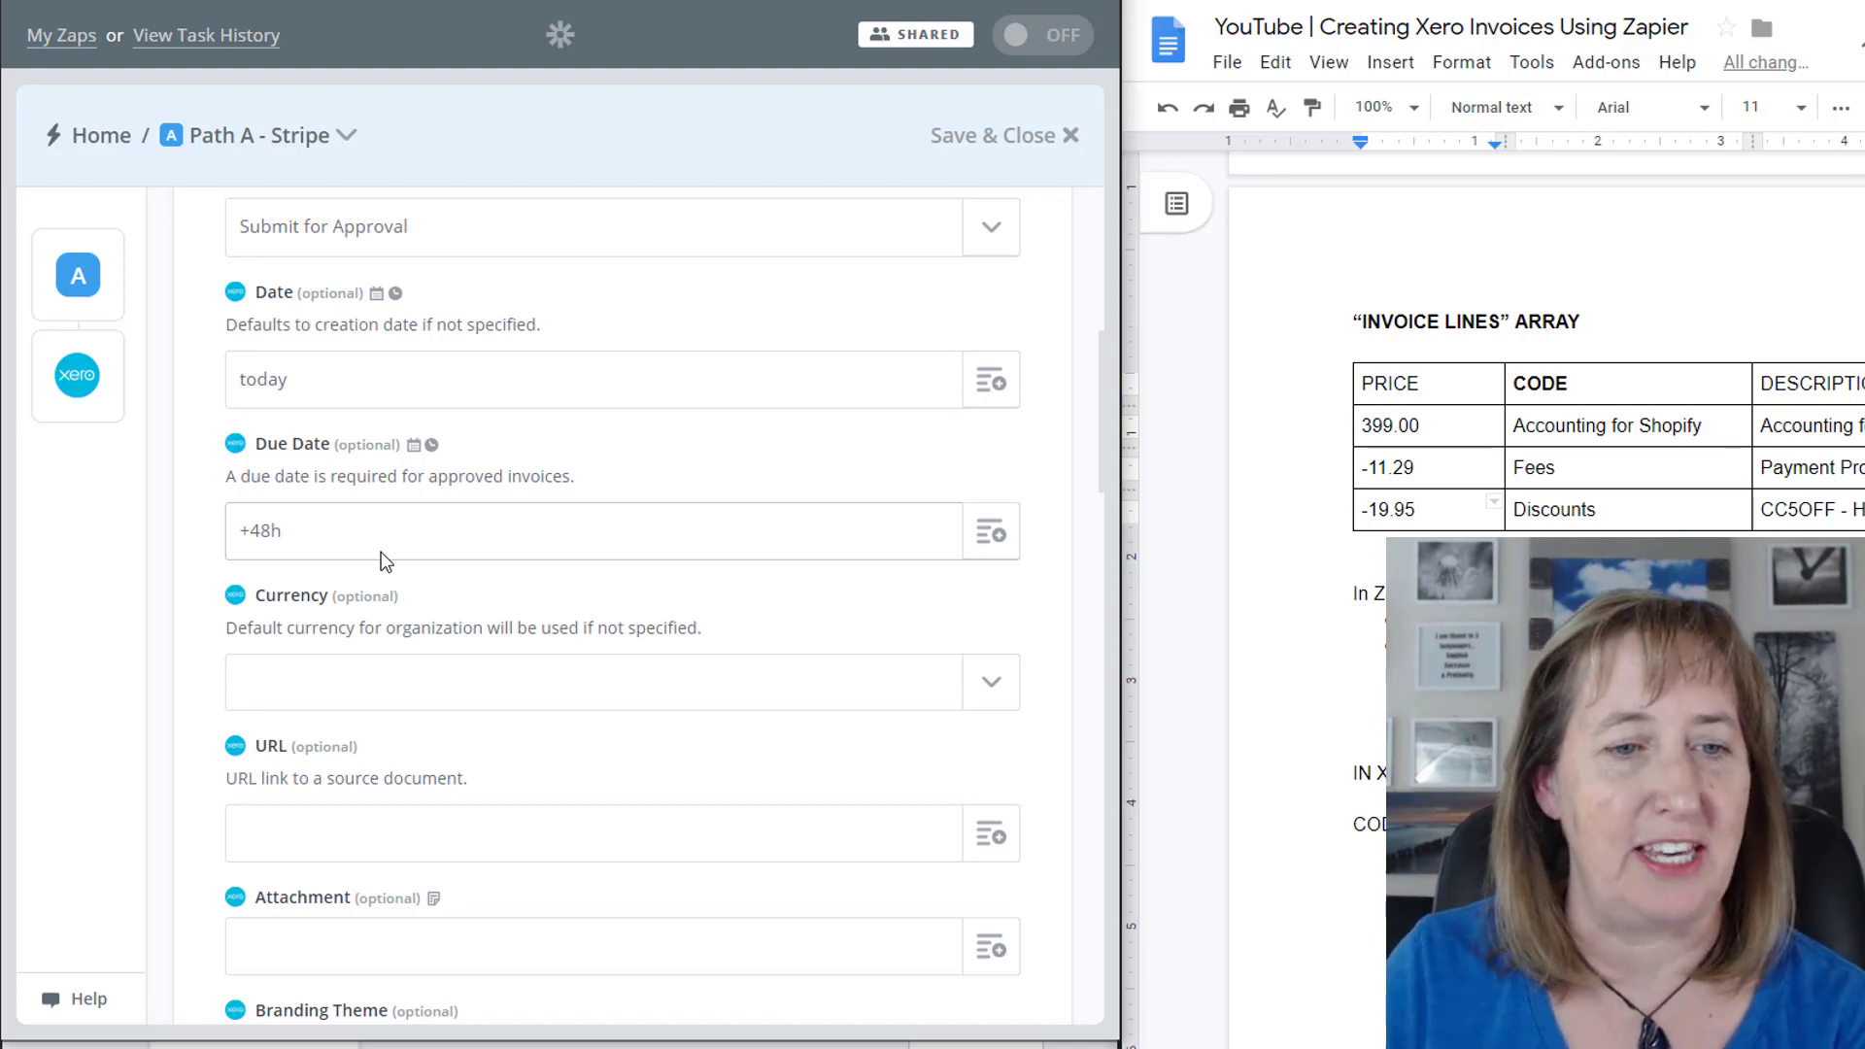
- Go back to the Paths overview with Path A - Stripe and Path B - PayPal, step list expanded
scroll(424, 510, "down", 7)
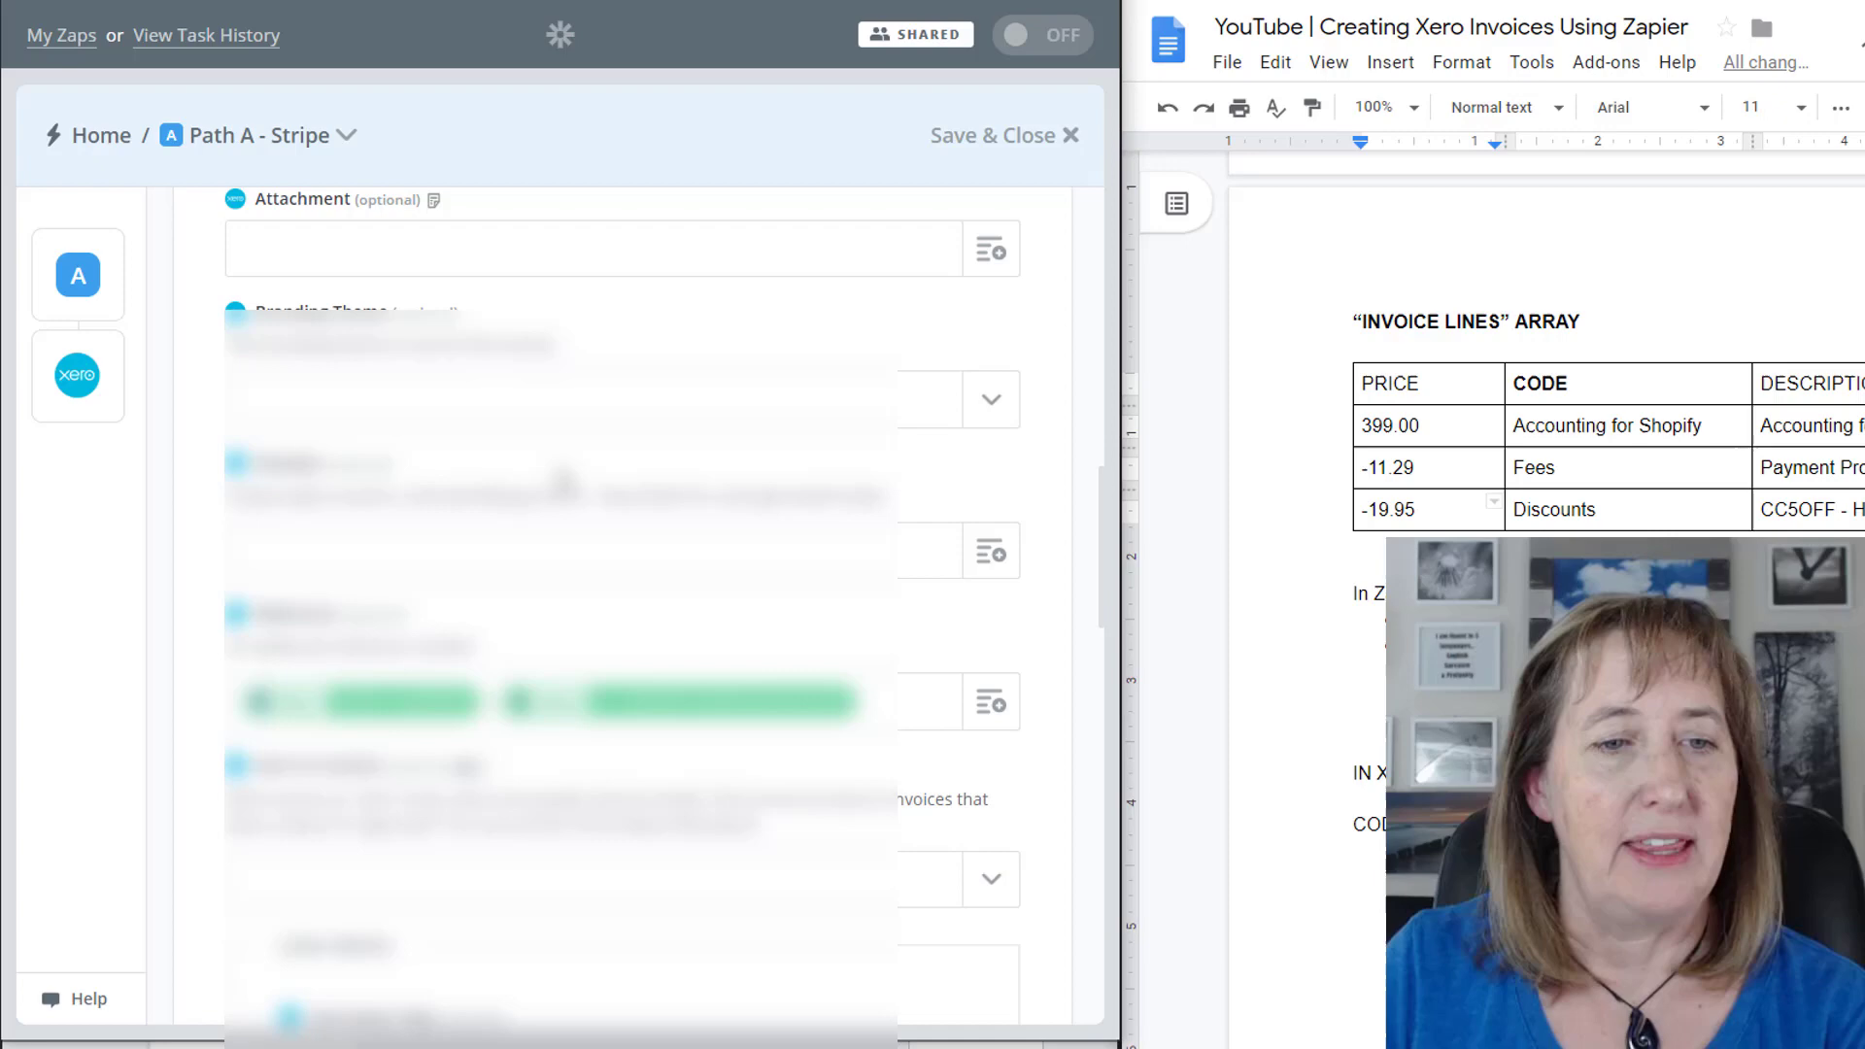
scroll(564, 480, "down", 2)
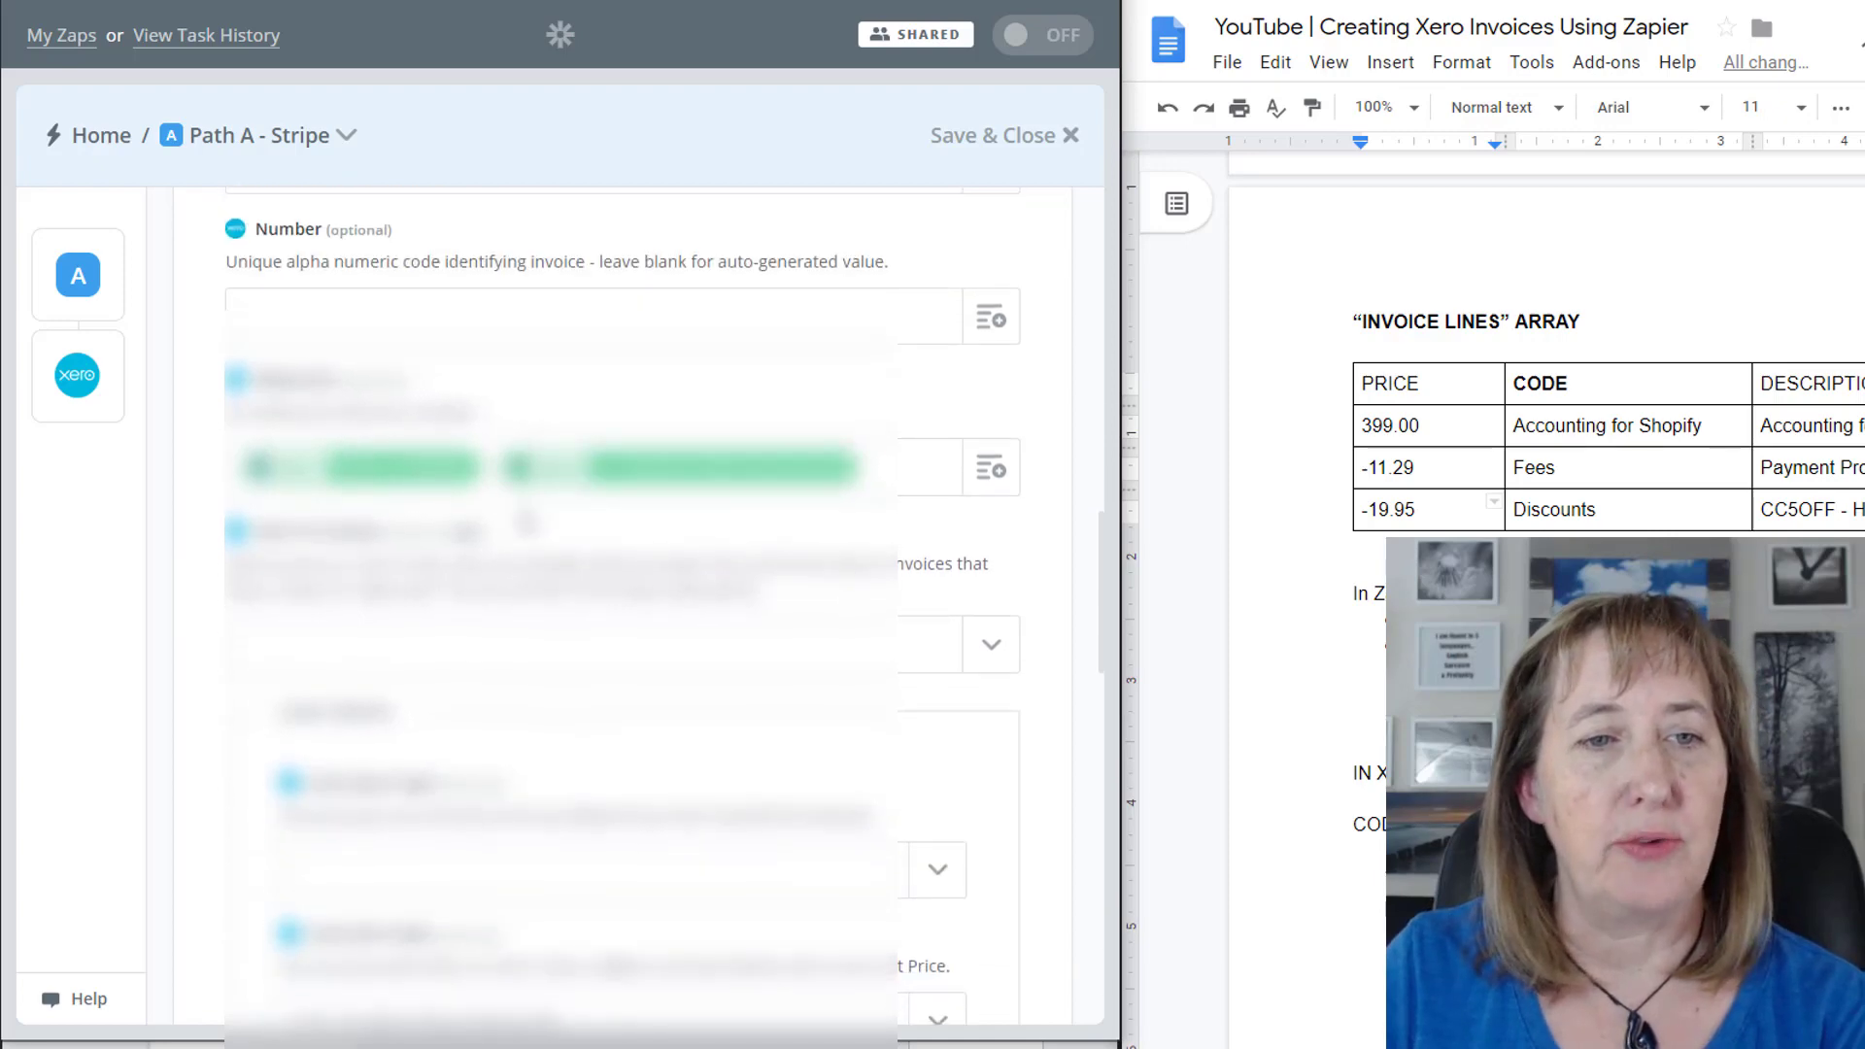
scroll(525, 521, "down", 1)
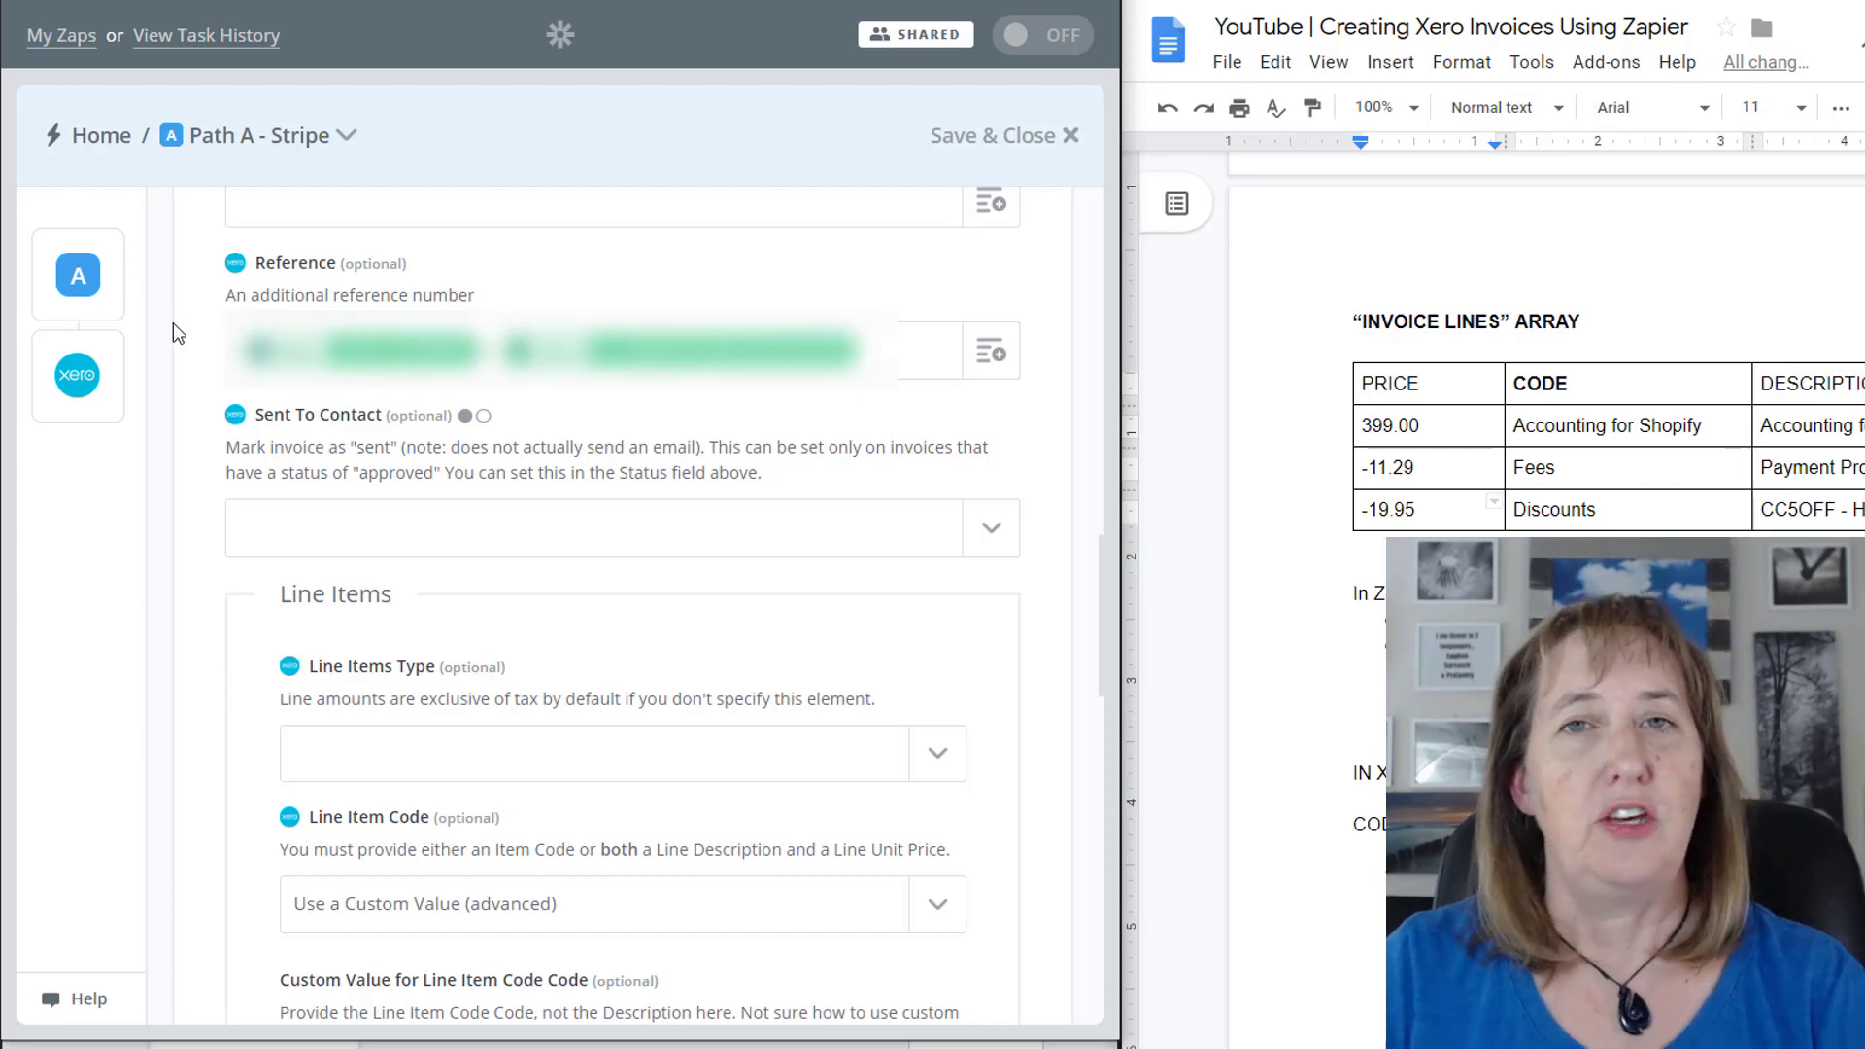
left_click(107, 136)
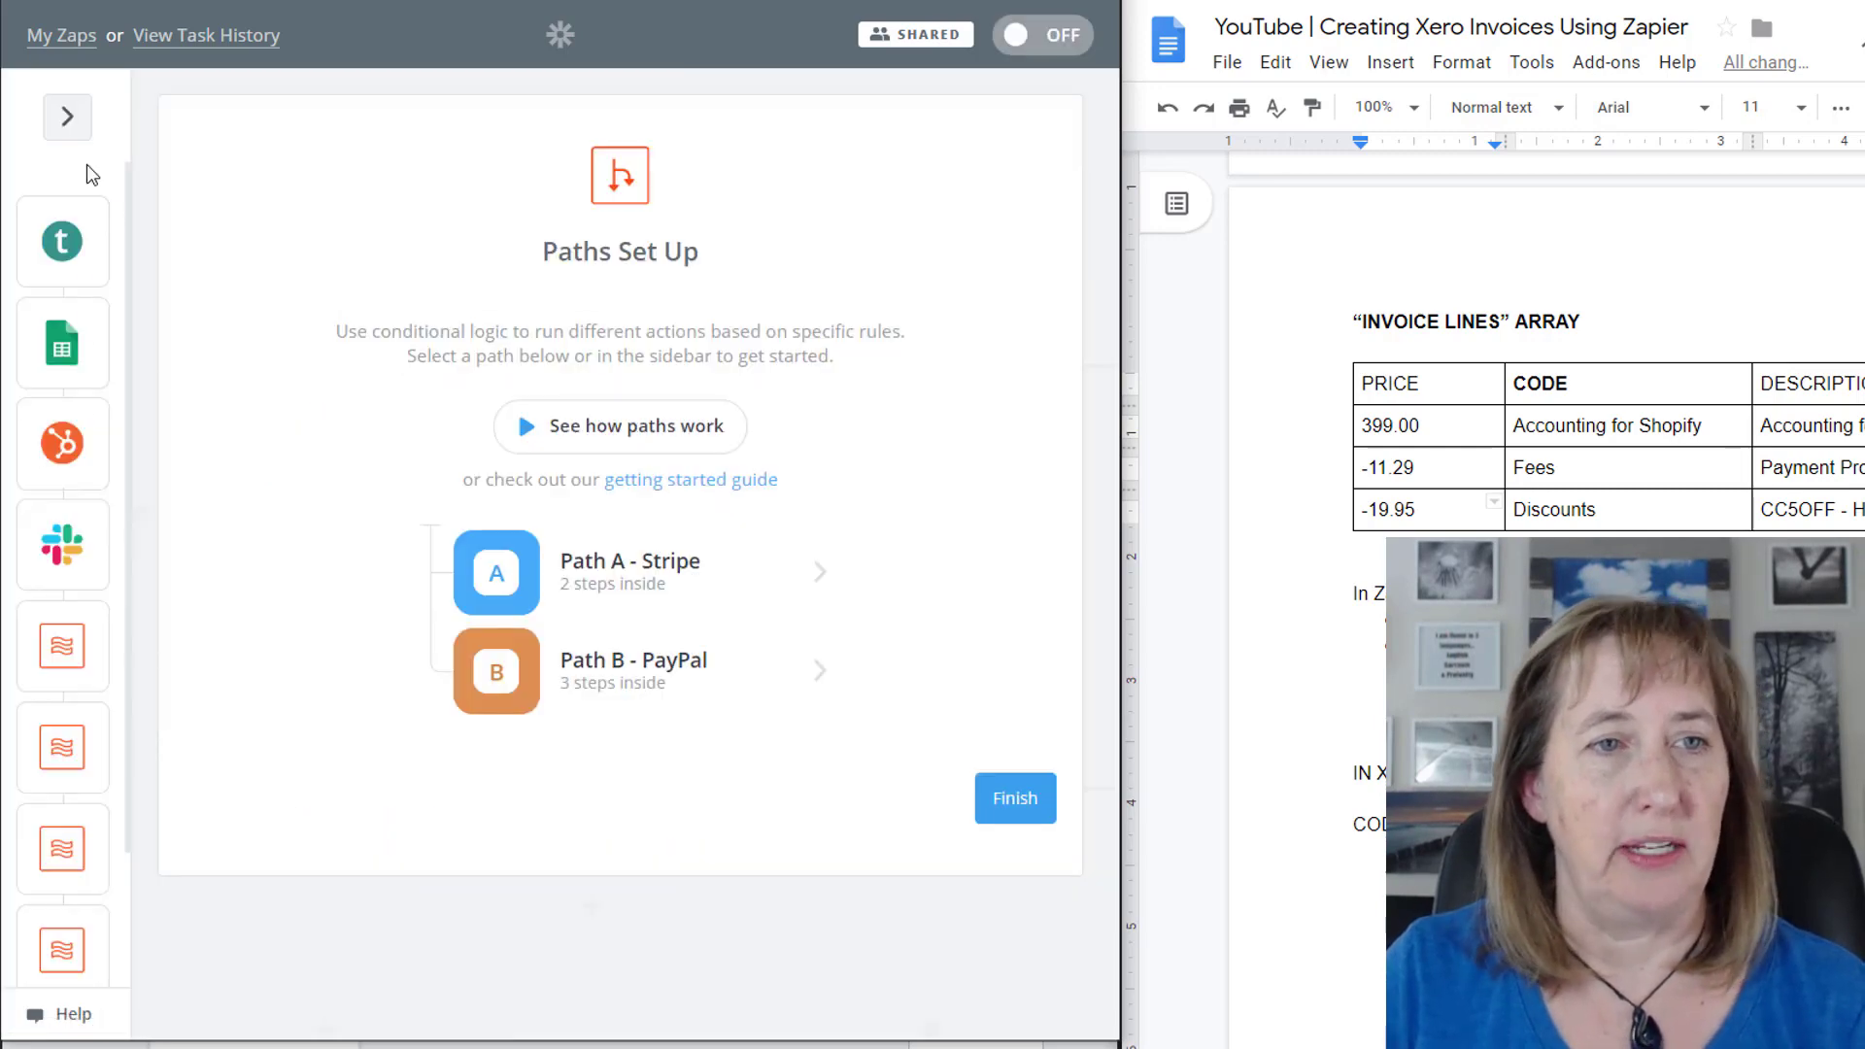
left_click(67, 116)
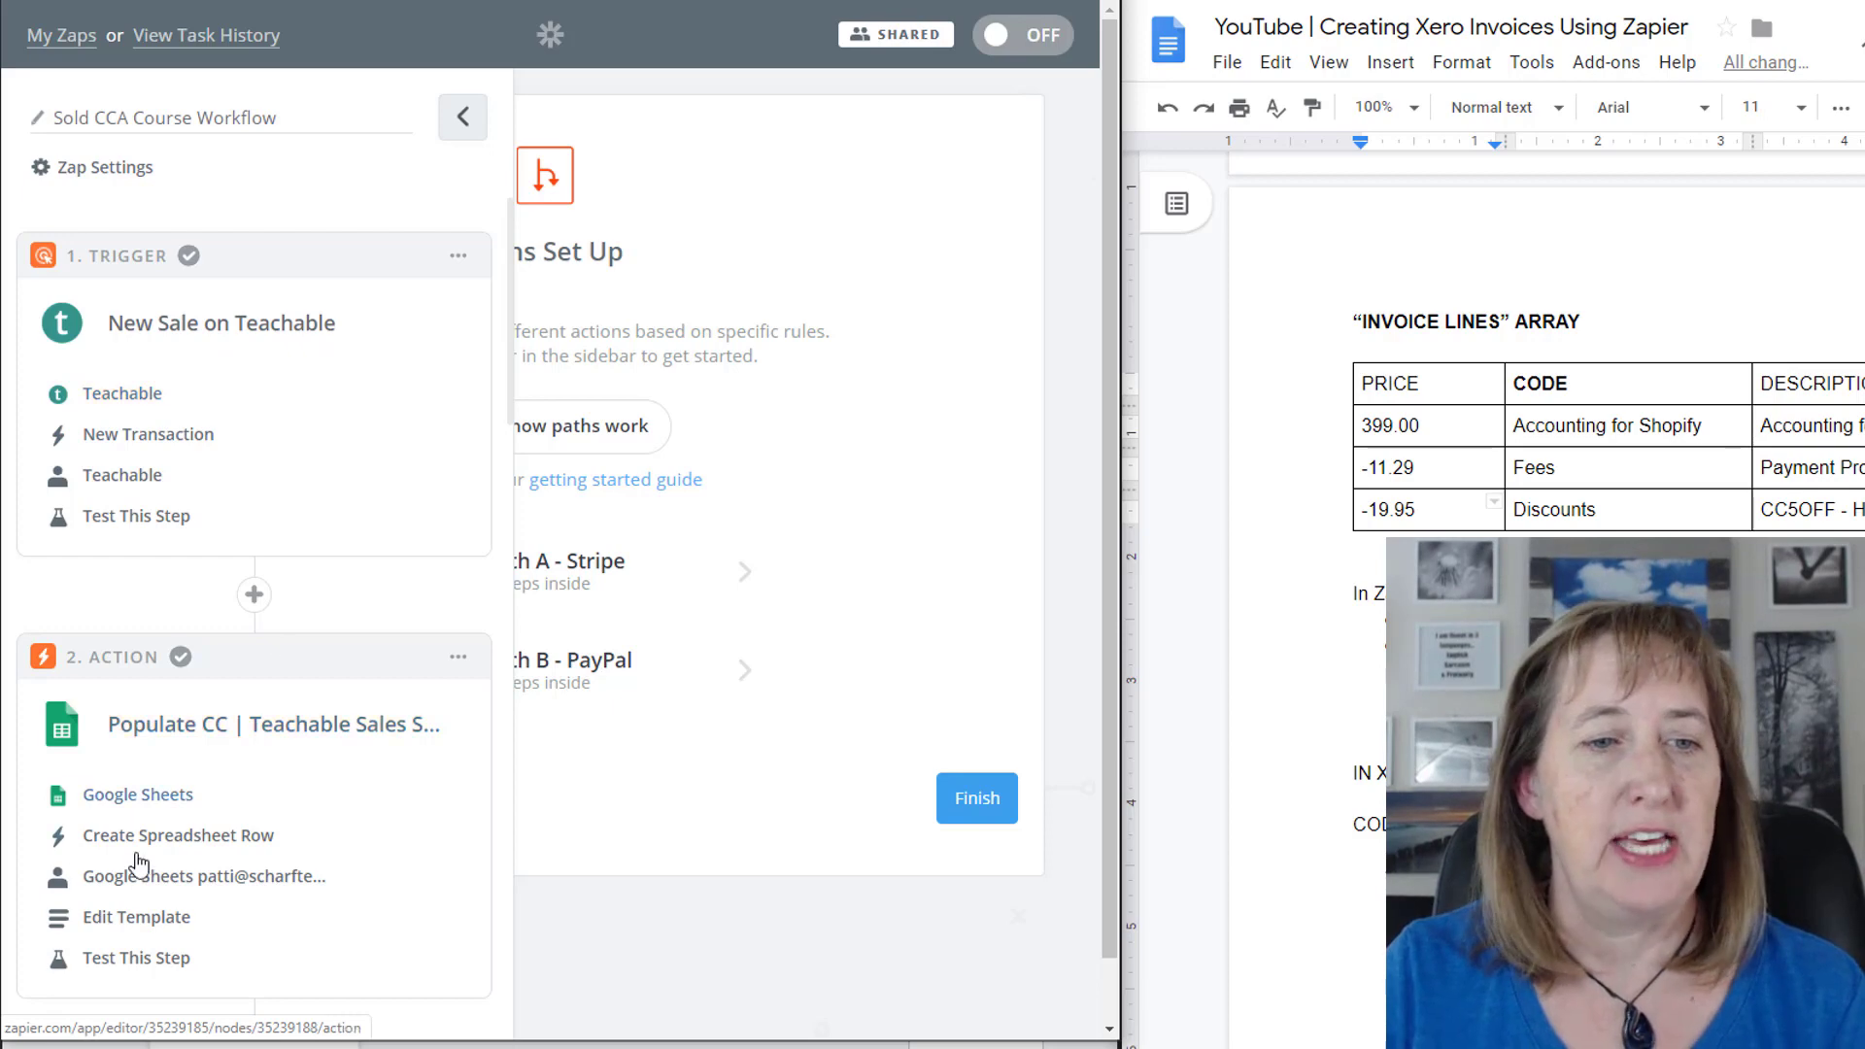
- Select Path A - Stripe from the step outline and reopen its Create Sales Invoice fields, down to Reference
left_click(462, 122)
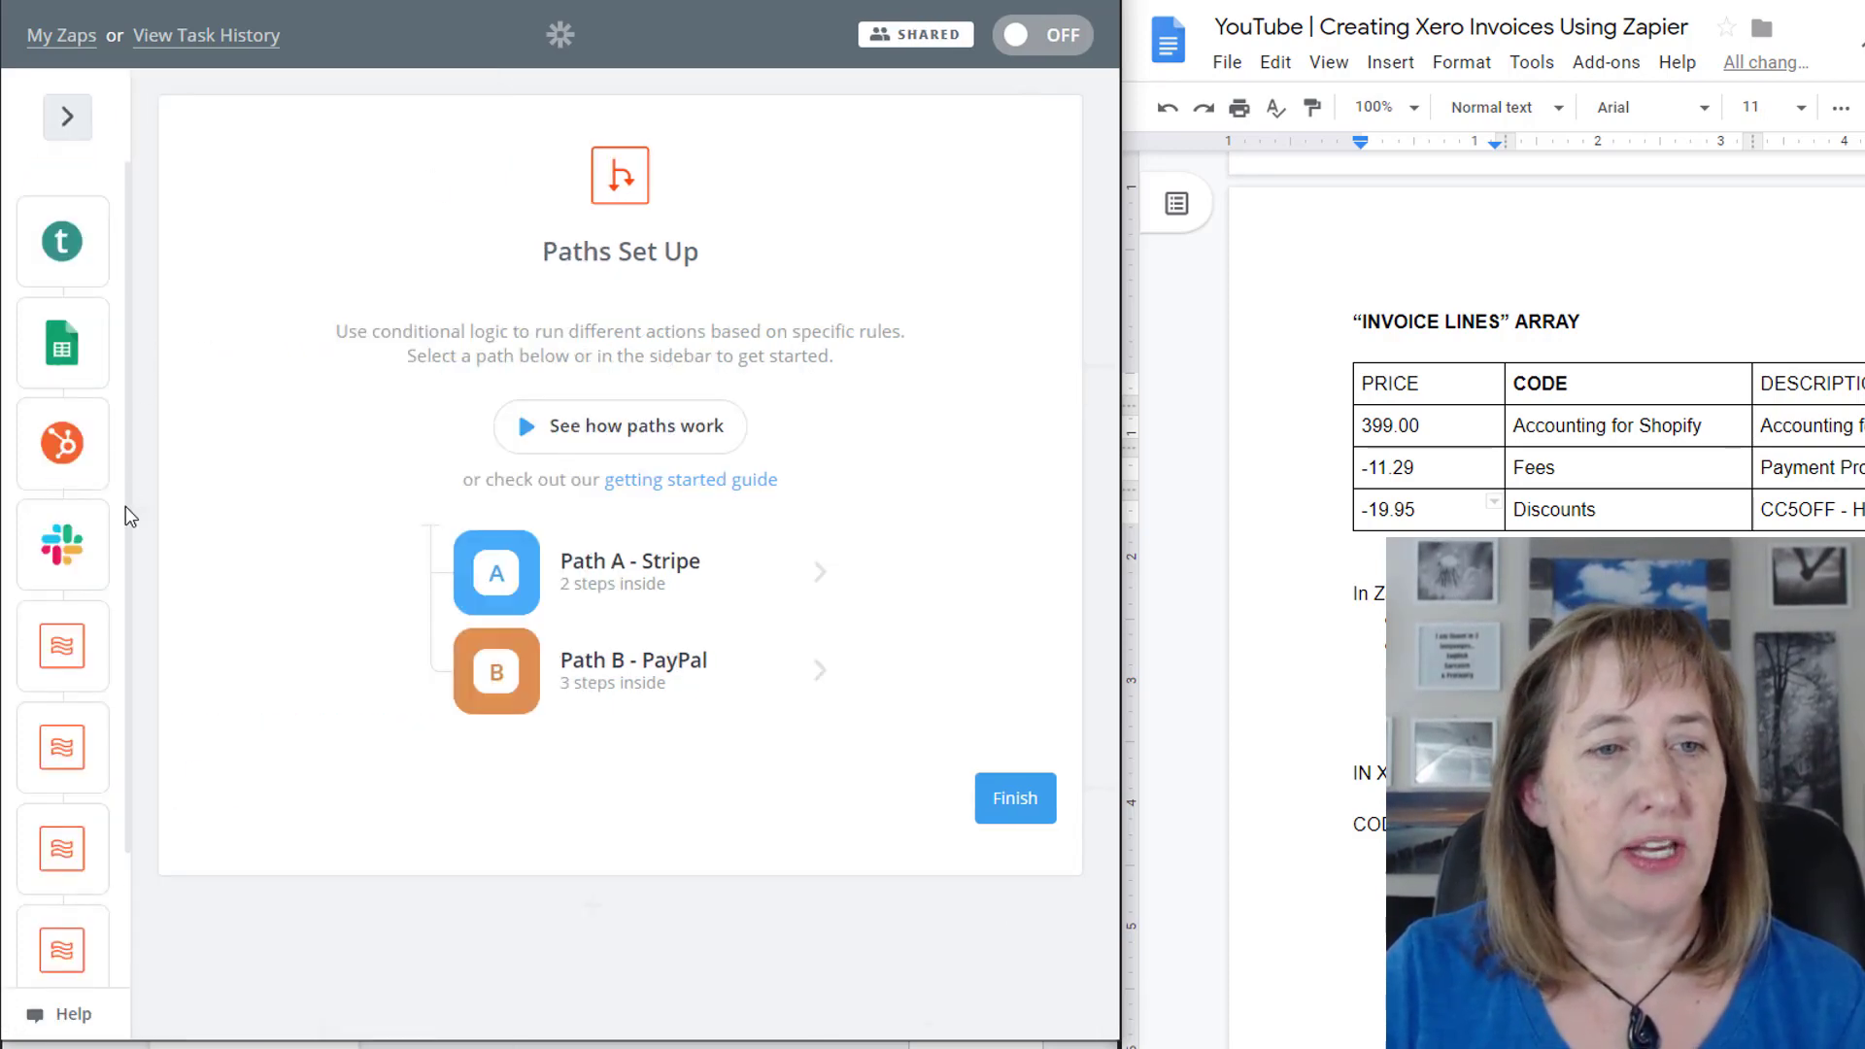
scroll(104, 729, "down", 2)
left_click(84, 893)
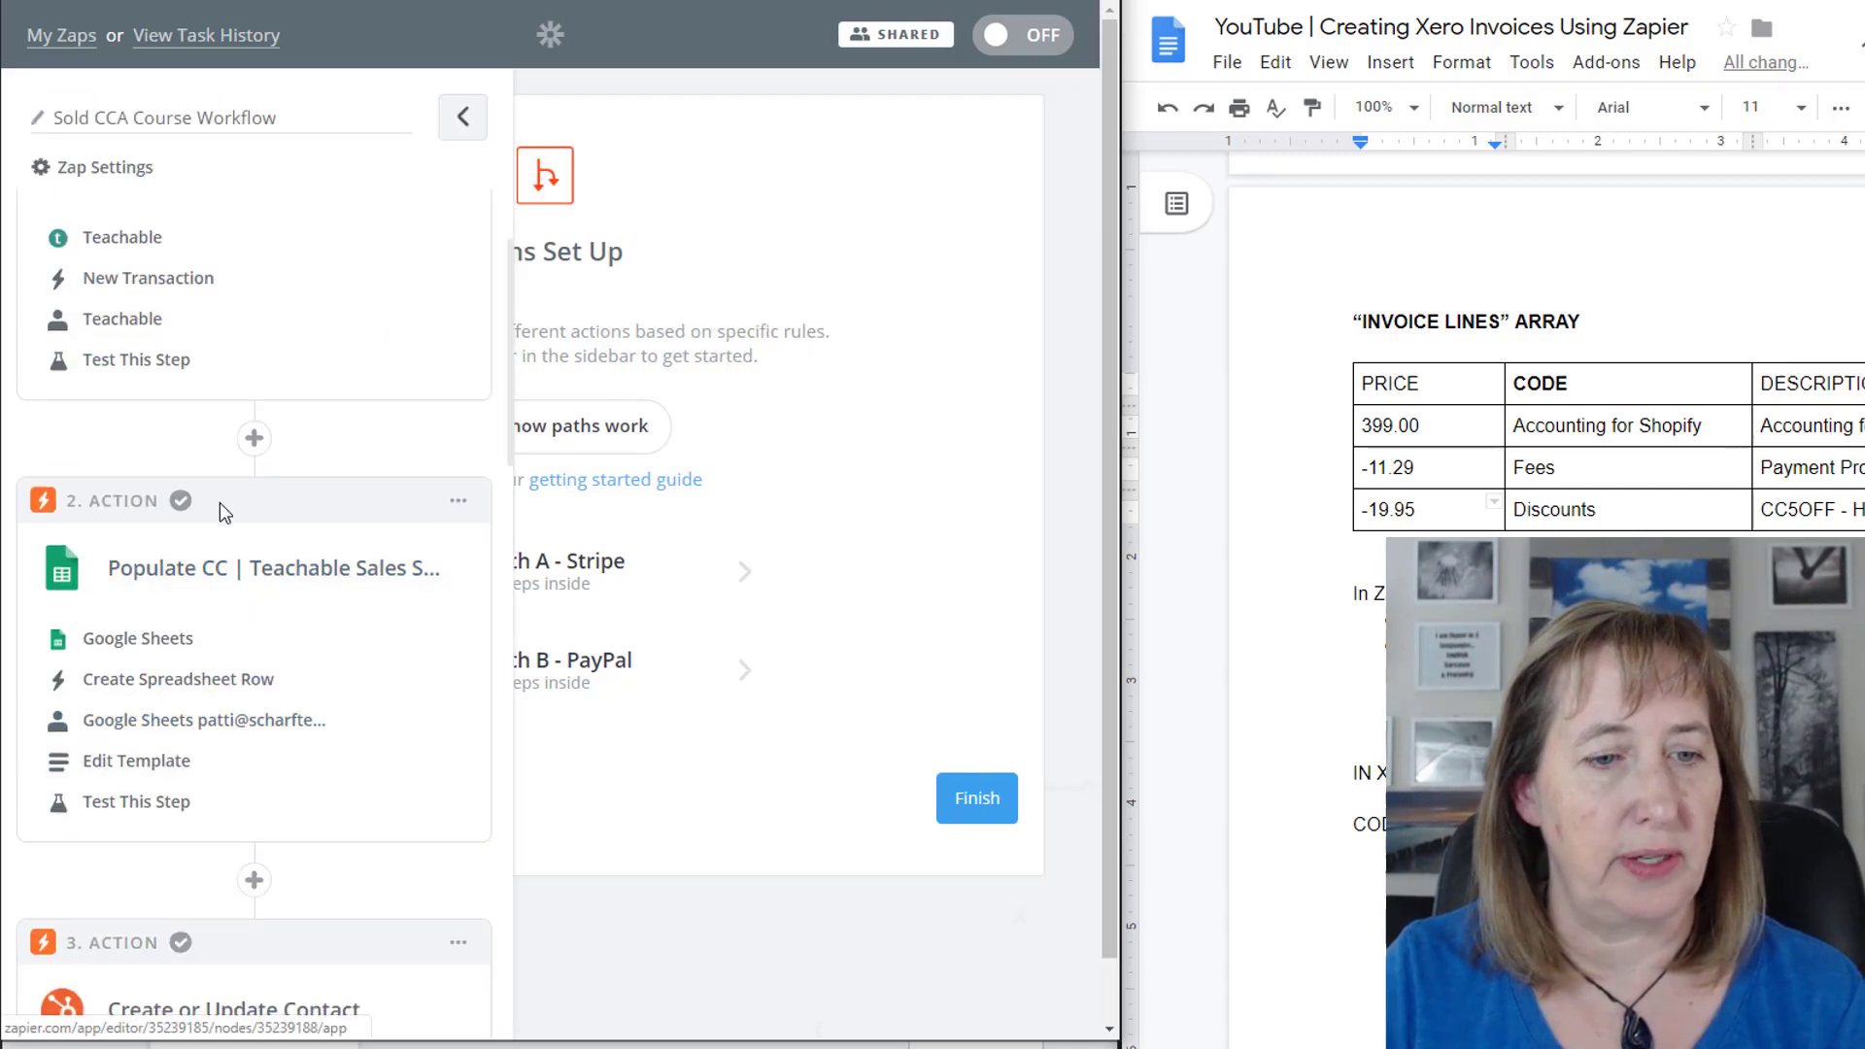
scroll(221, 510, "down", 10)
scroll(223, 522, "down", 10)
left_click(164, 920)
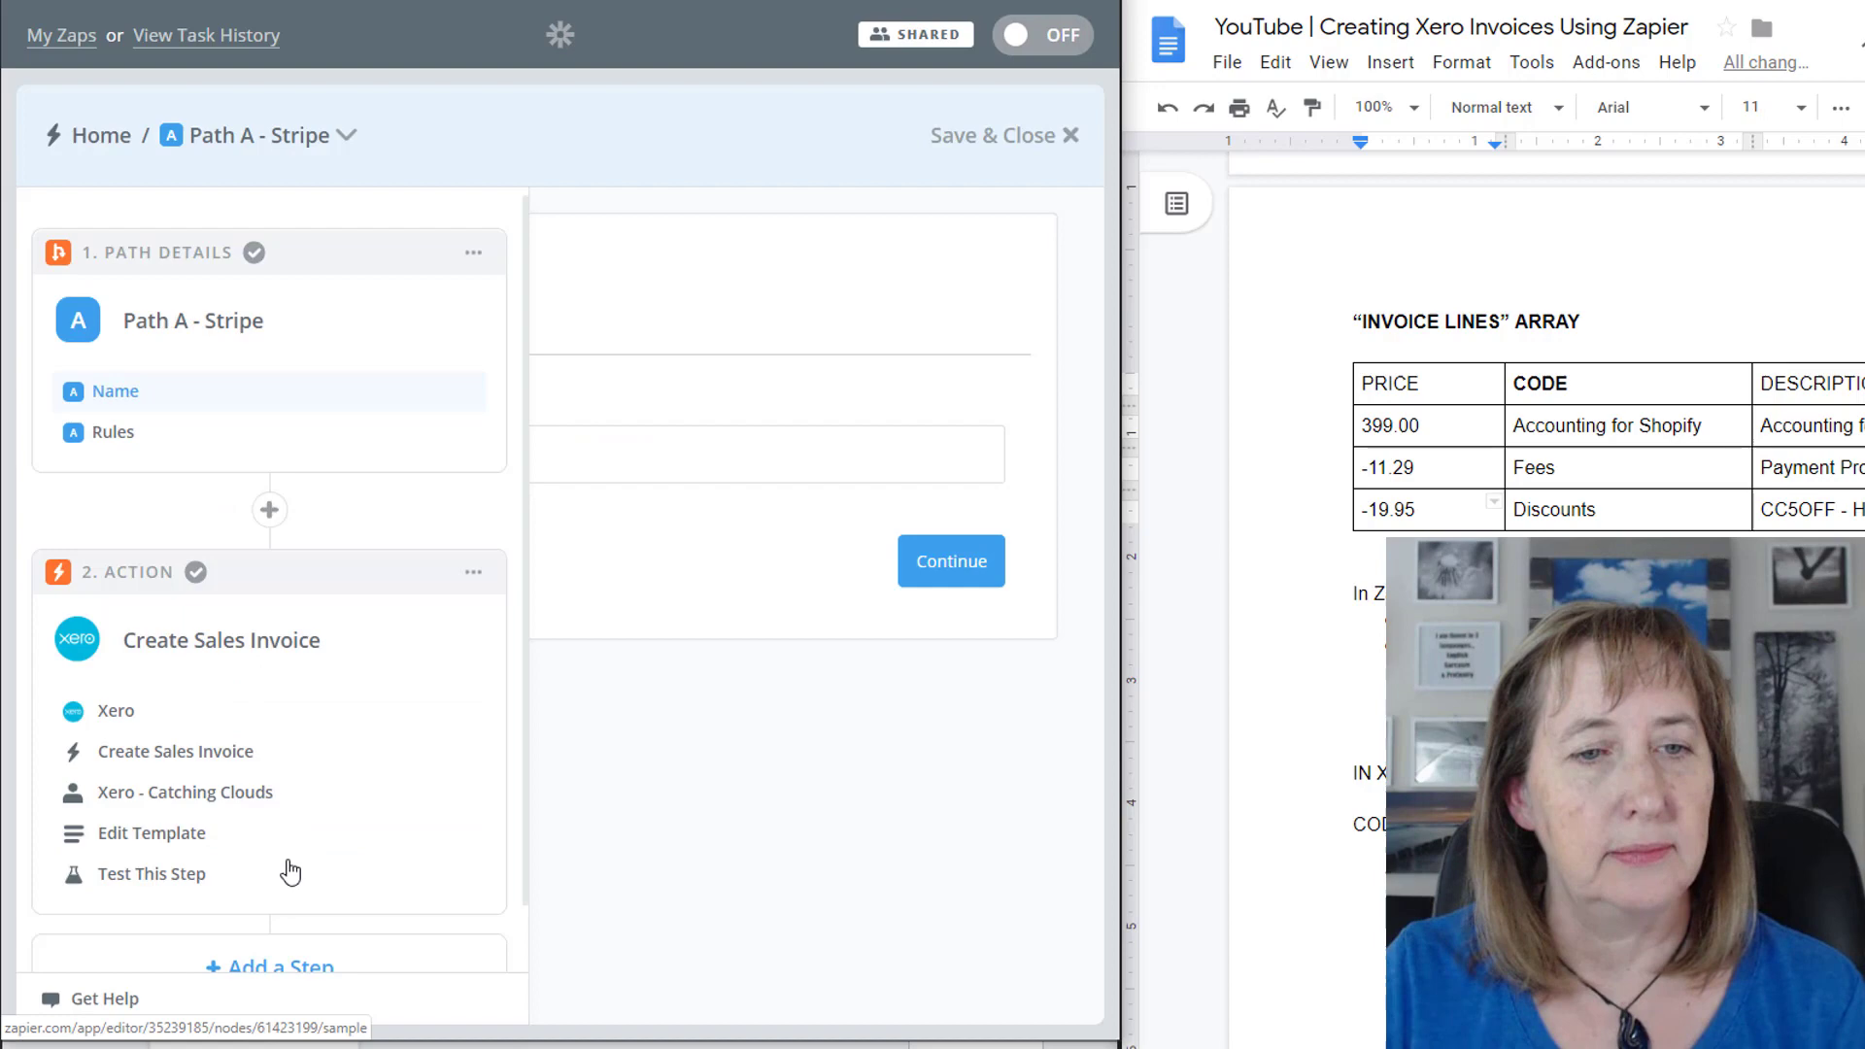
left_click(179, 832)
scroll(545, 715, "down", 4)
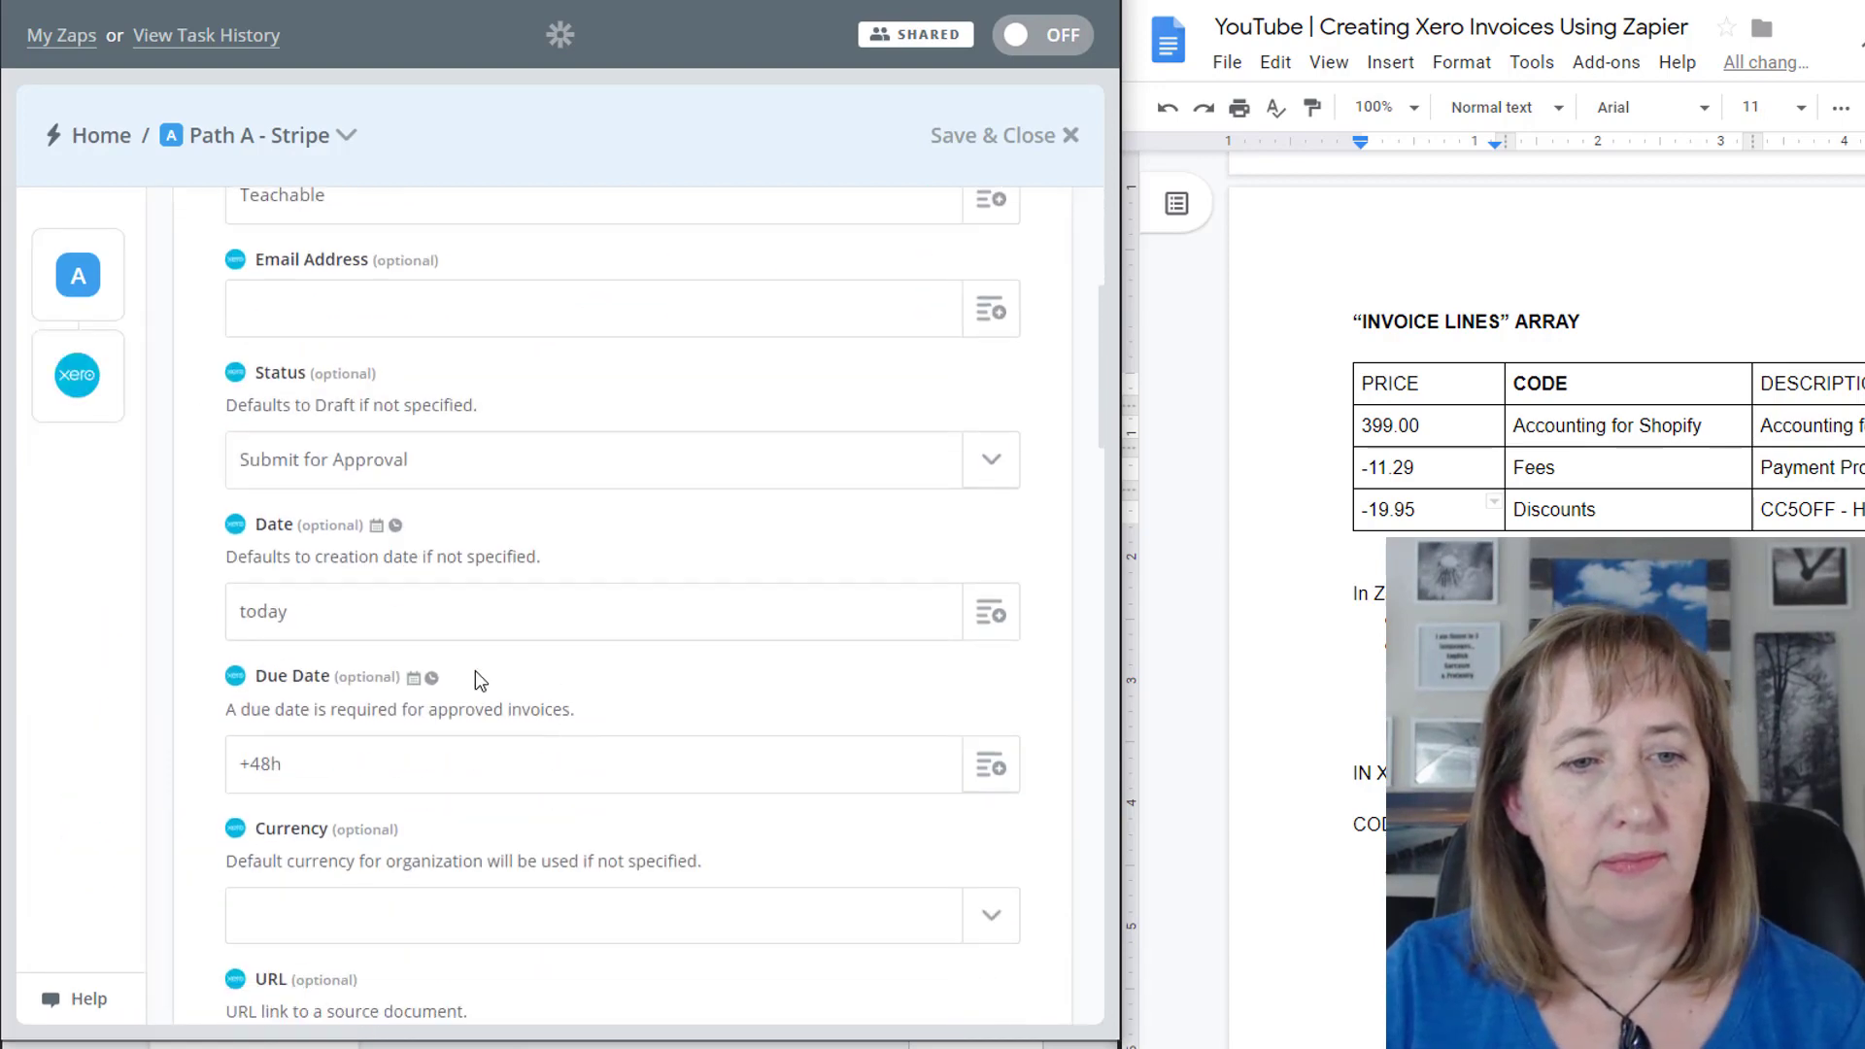
scroll(573, 560, "down", 6)
scroll(568, 588, "down", 5)
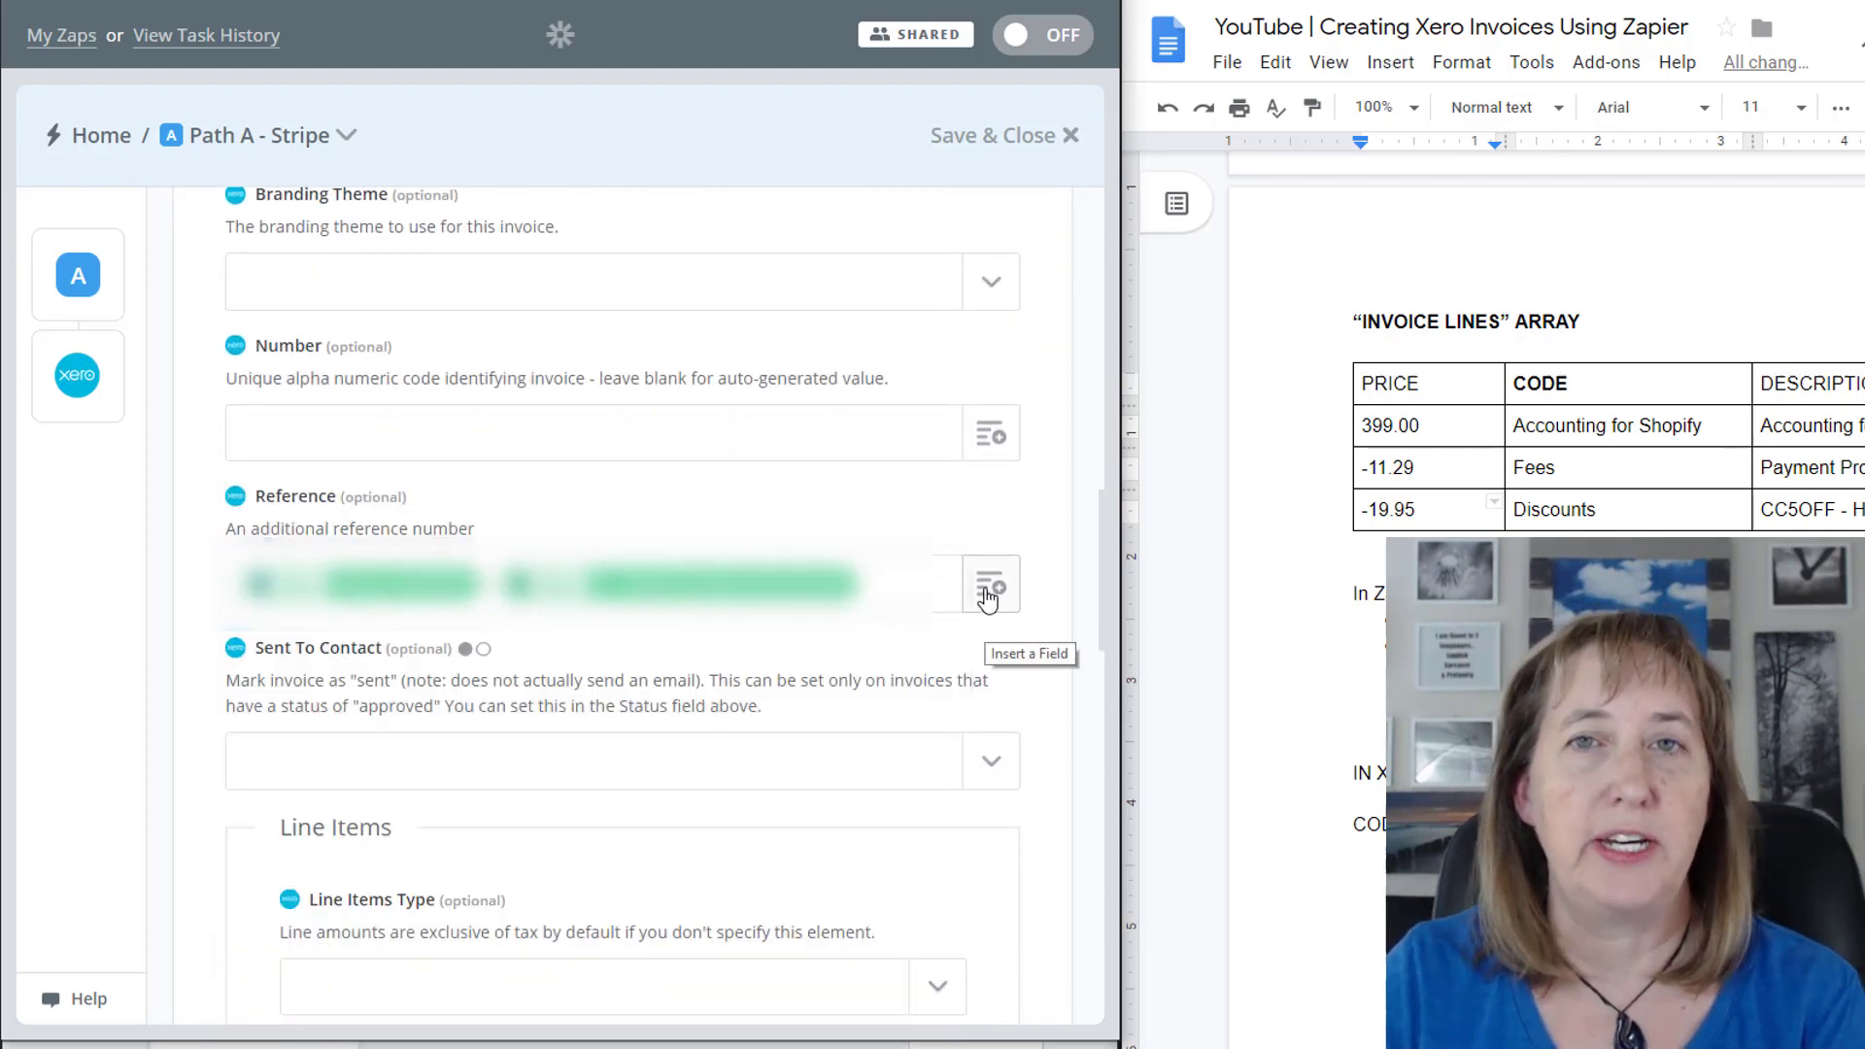
- Insert New Sale on Teachable's Coupon Code field into the invoice Reference
left_click(988, 594)
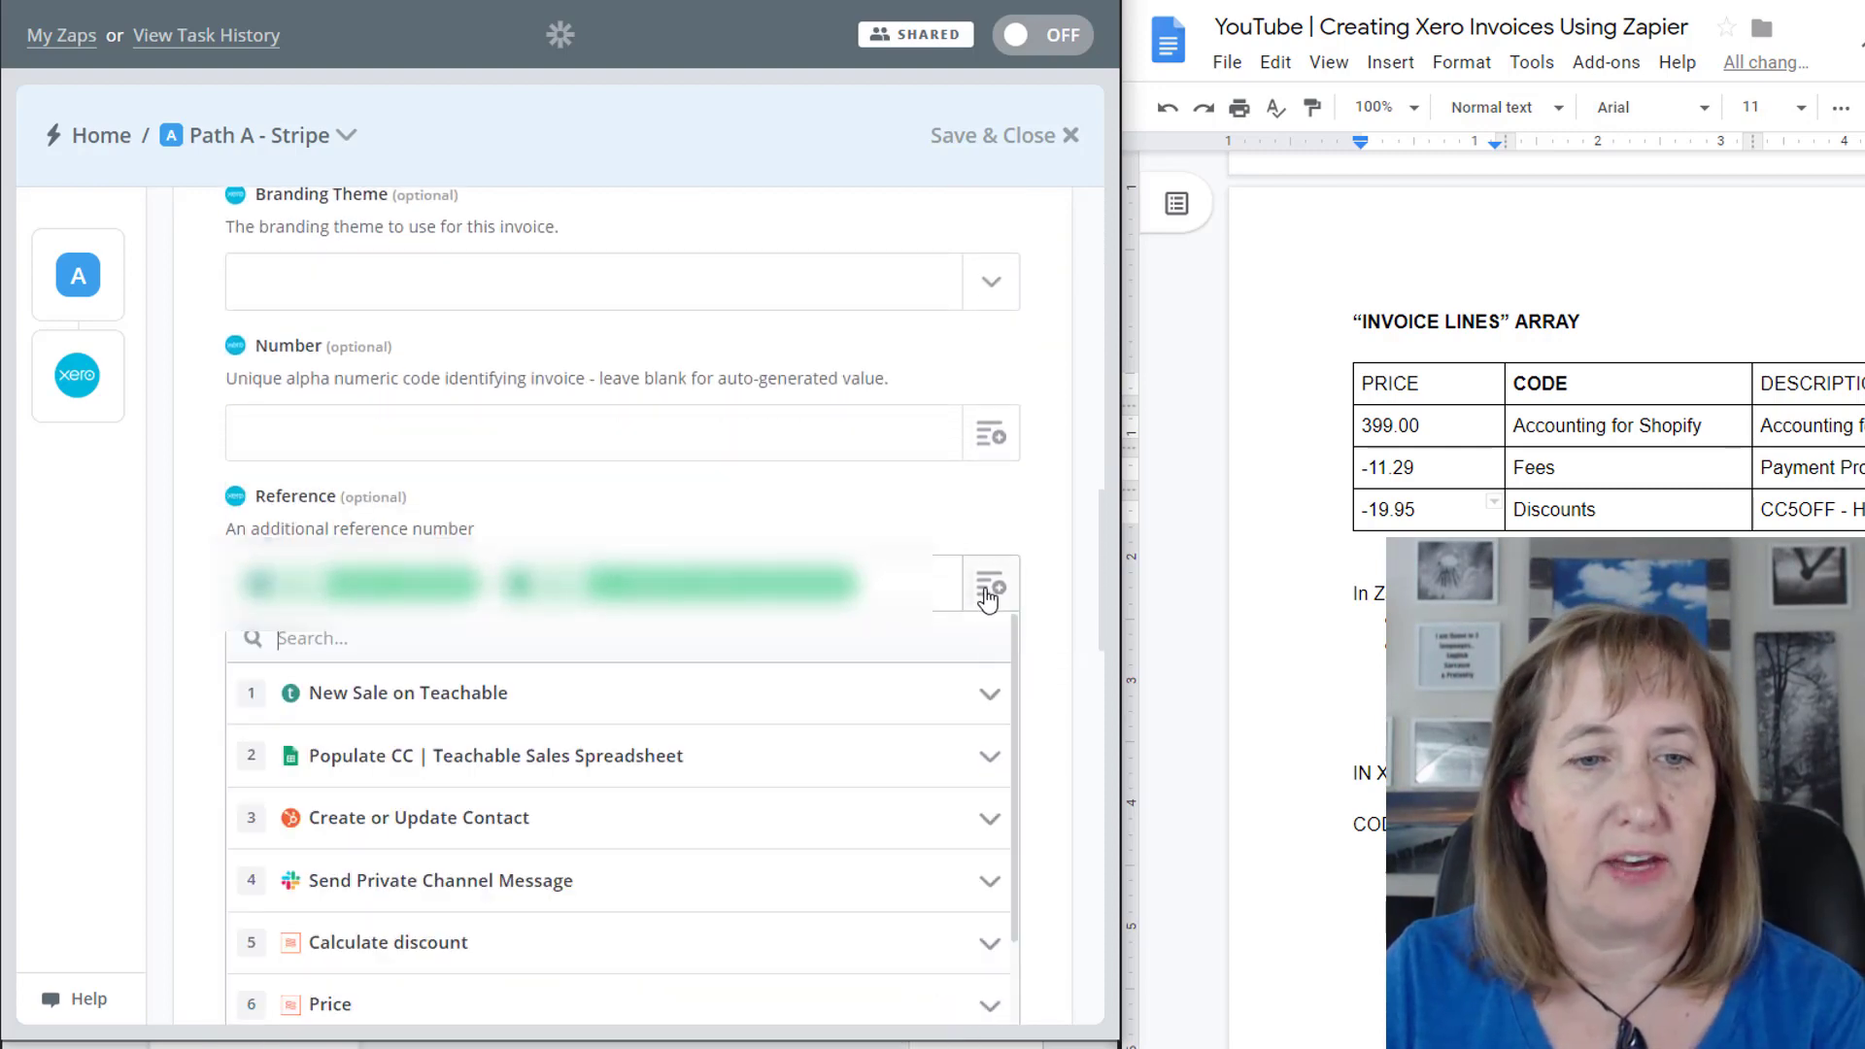
left_click(992, 714)
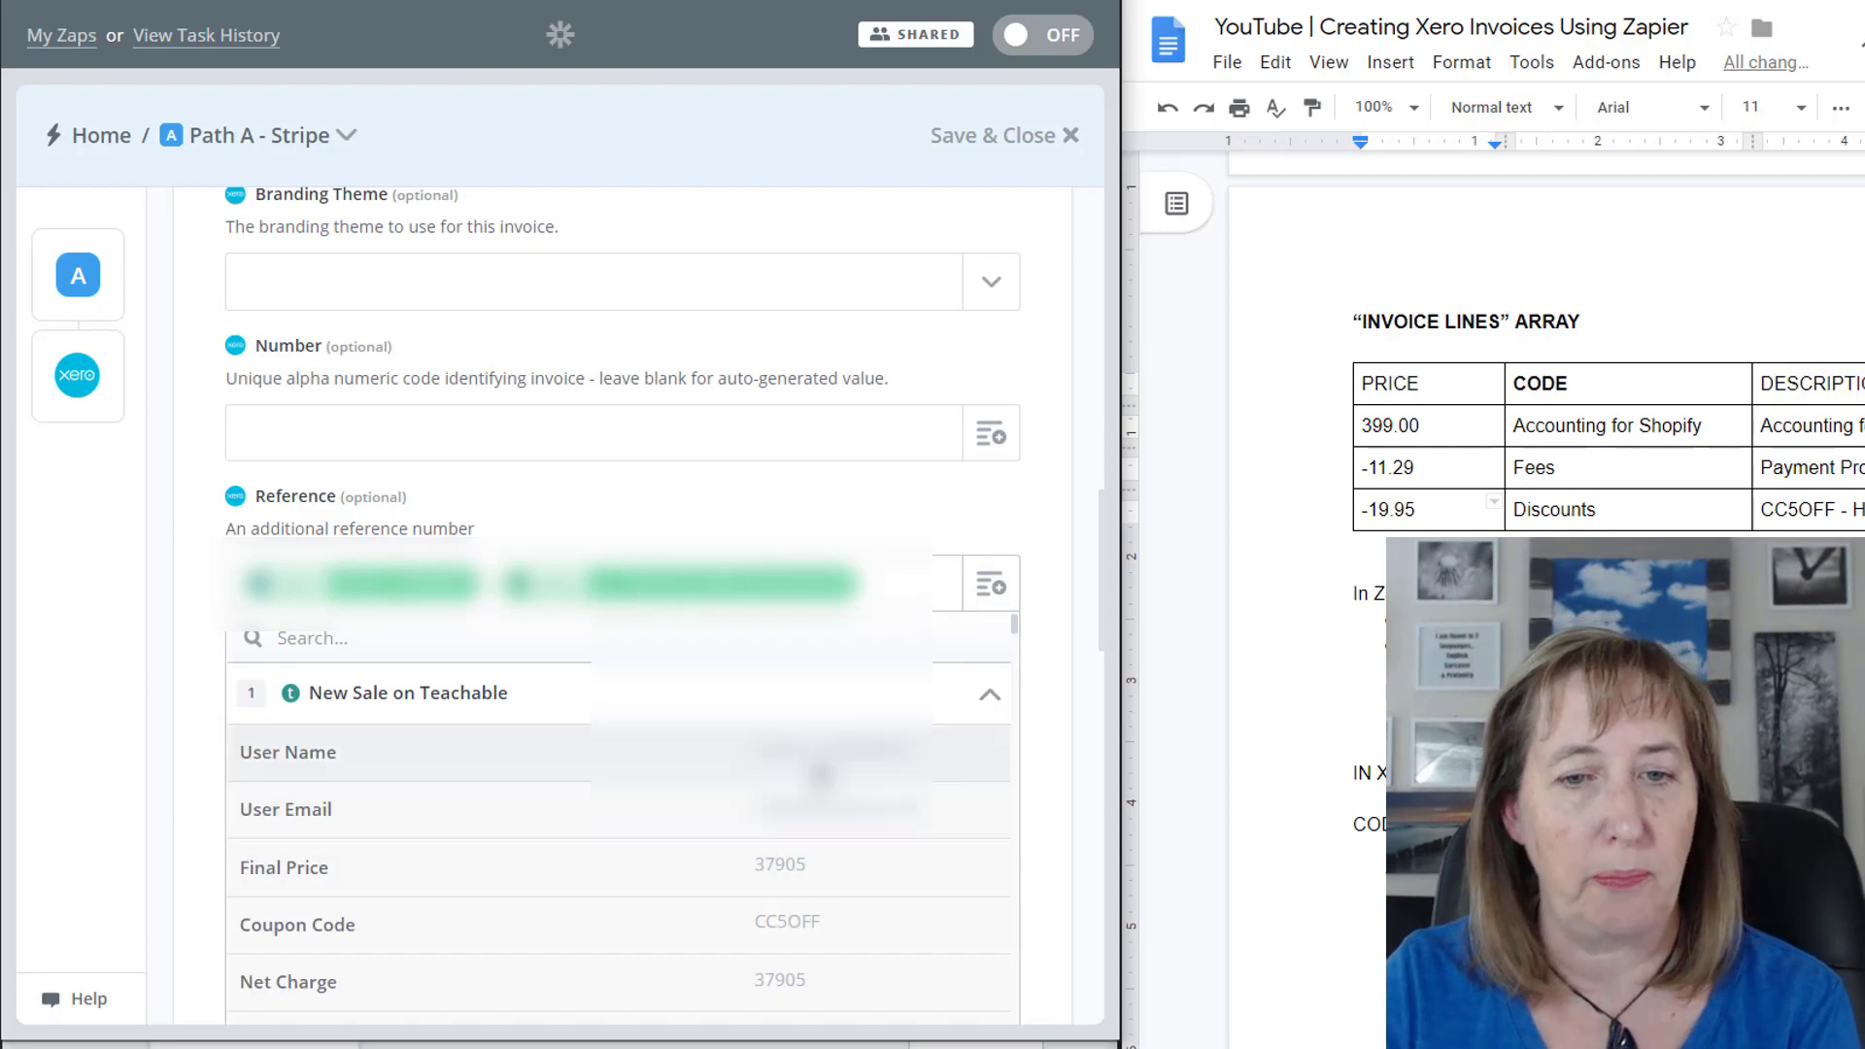
scroll(806, 874, "down", 1)
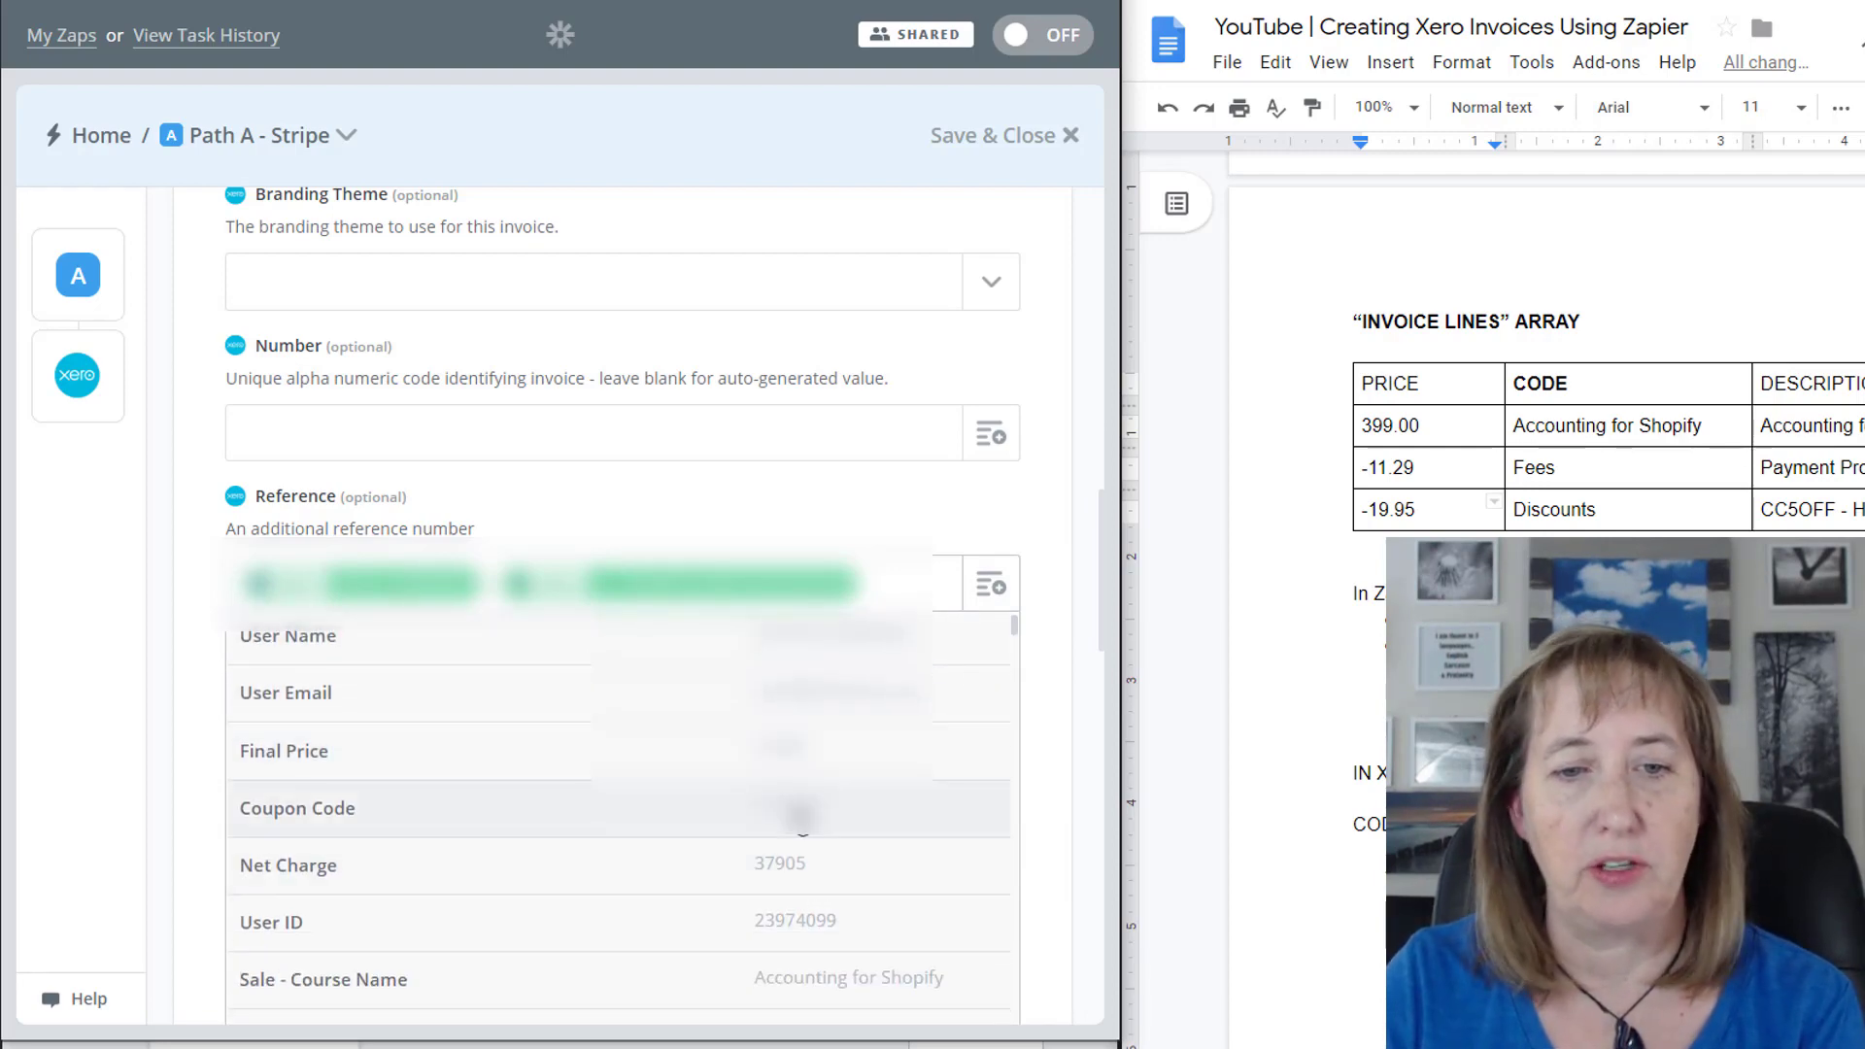
left_click(801, 811)
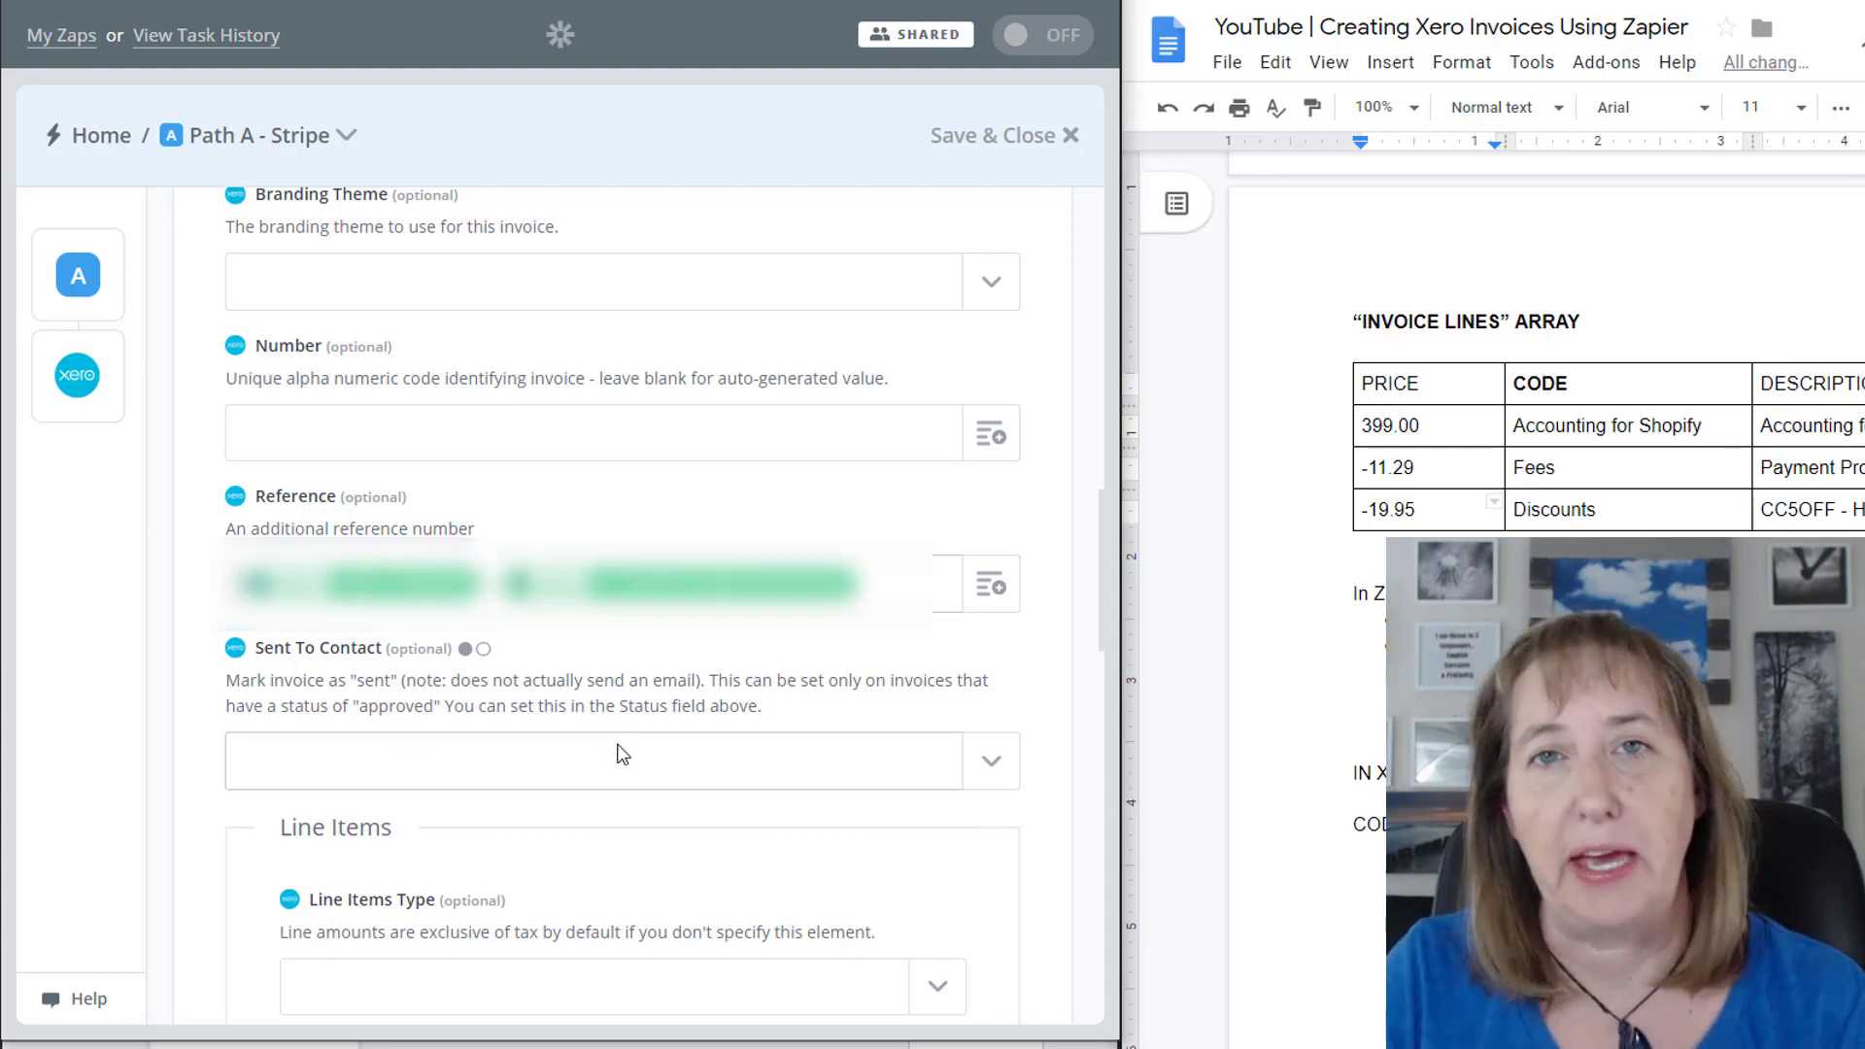
scroll(779, 529, "down", 3)
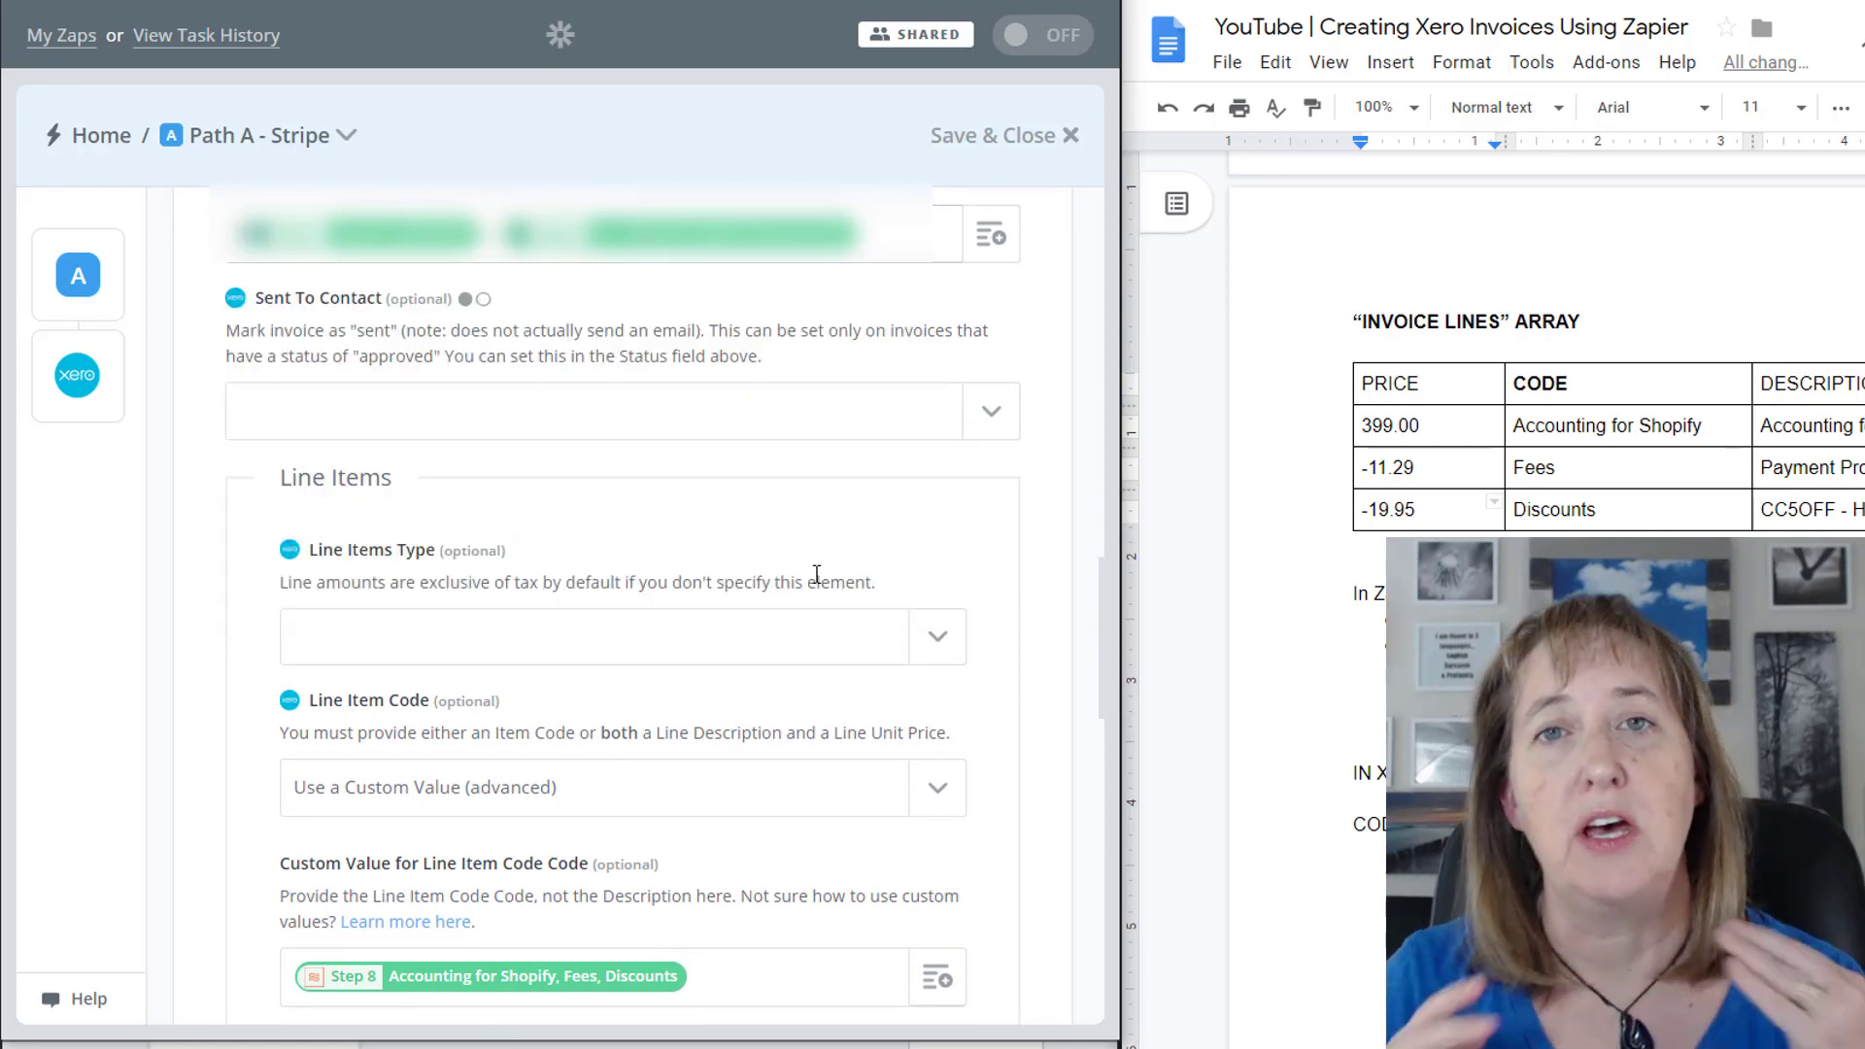
scroll(719, 563, "down", 3)
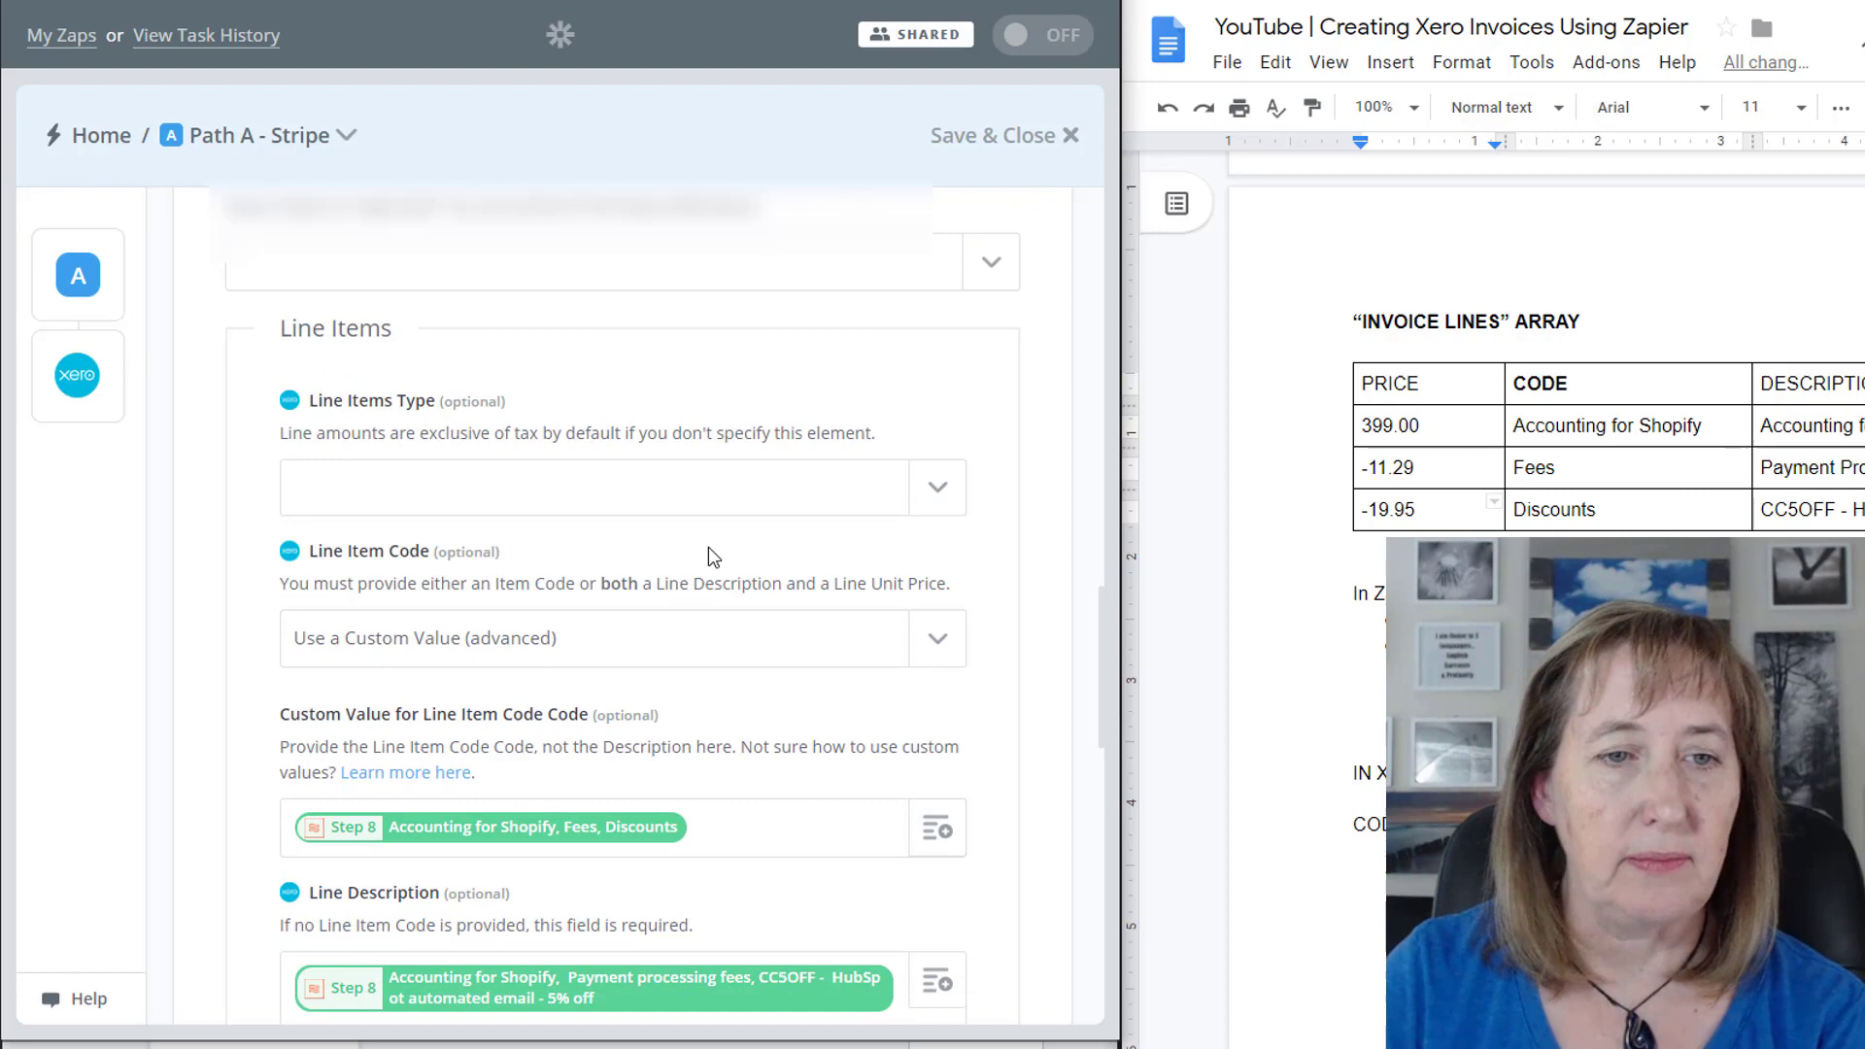
scroll(623, 541, "down", 1)
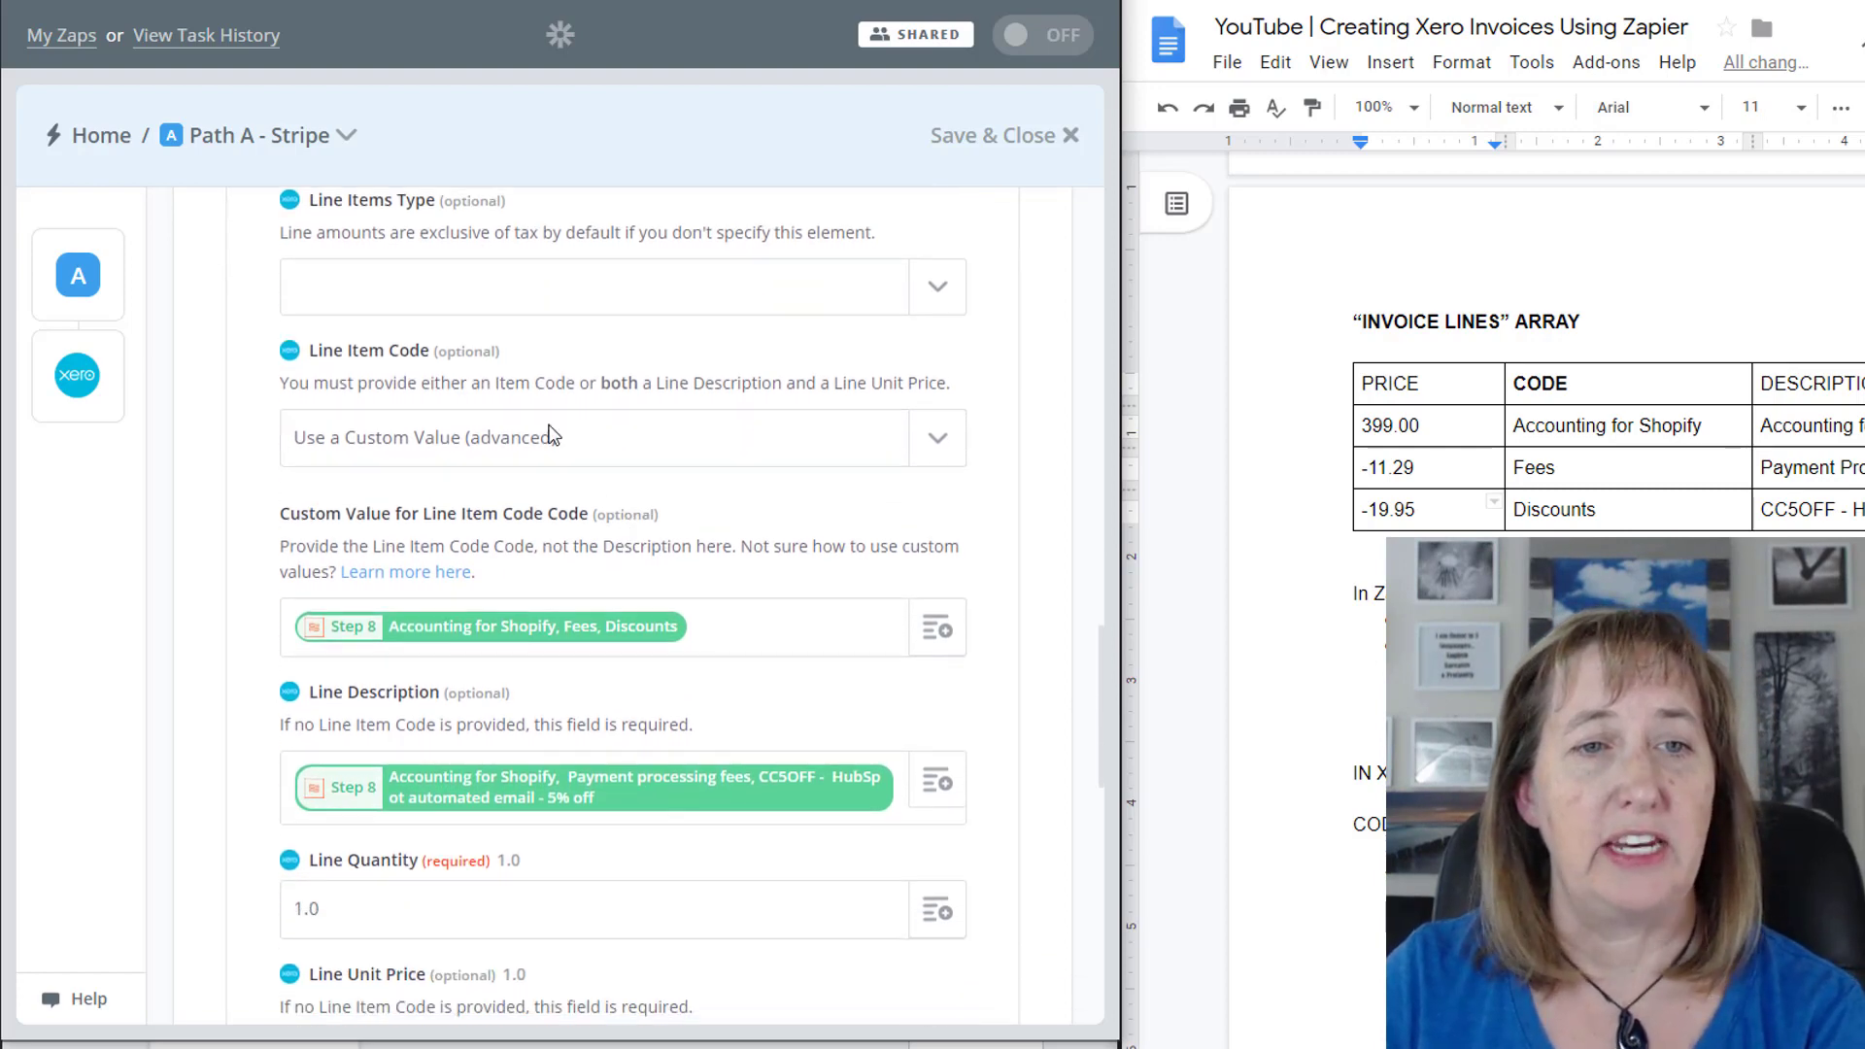
left_click(935, 442)
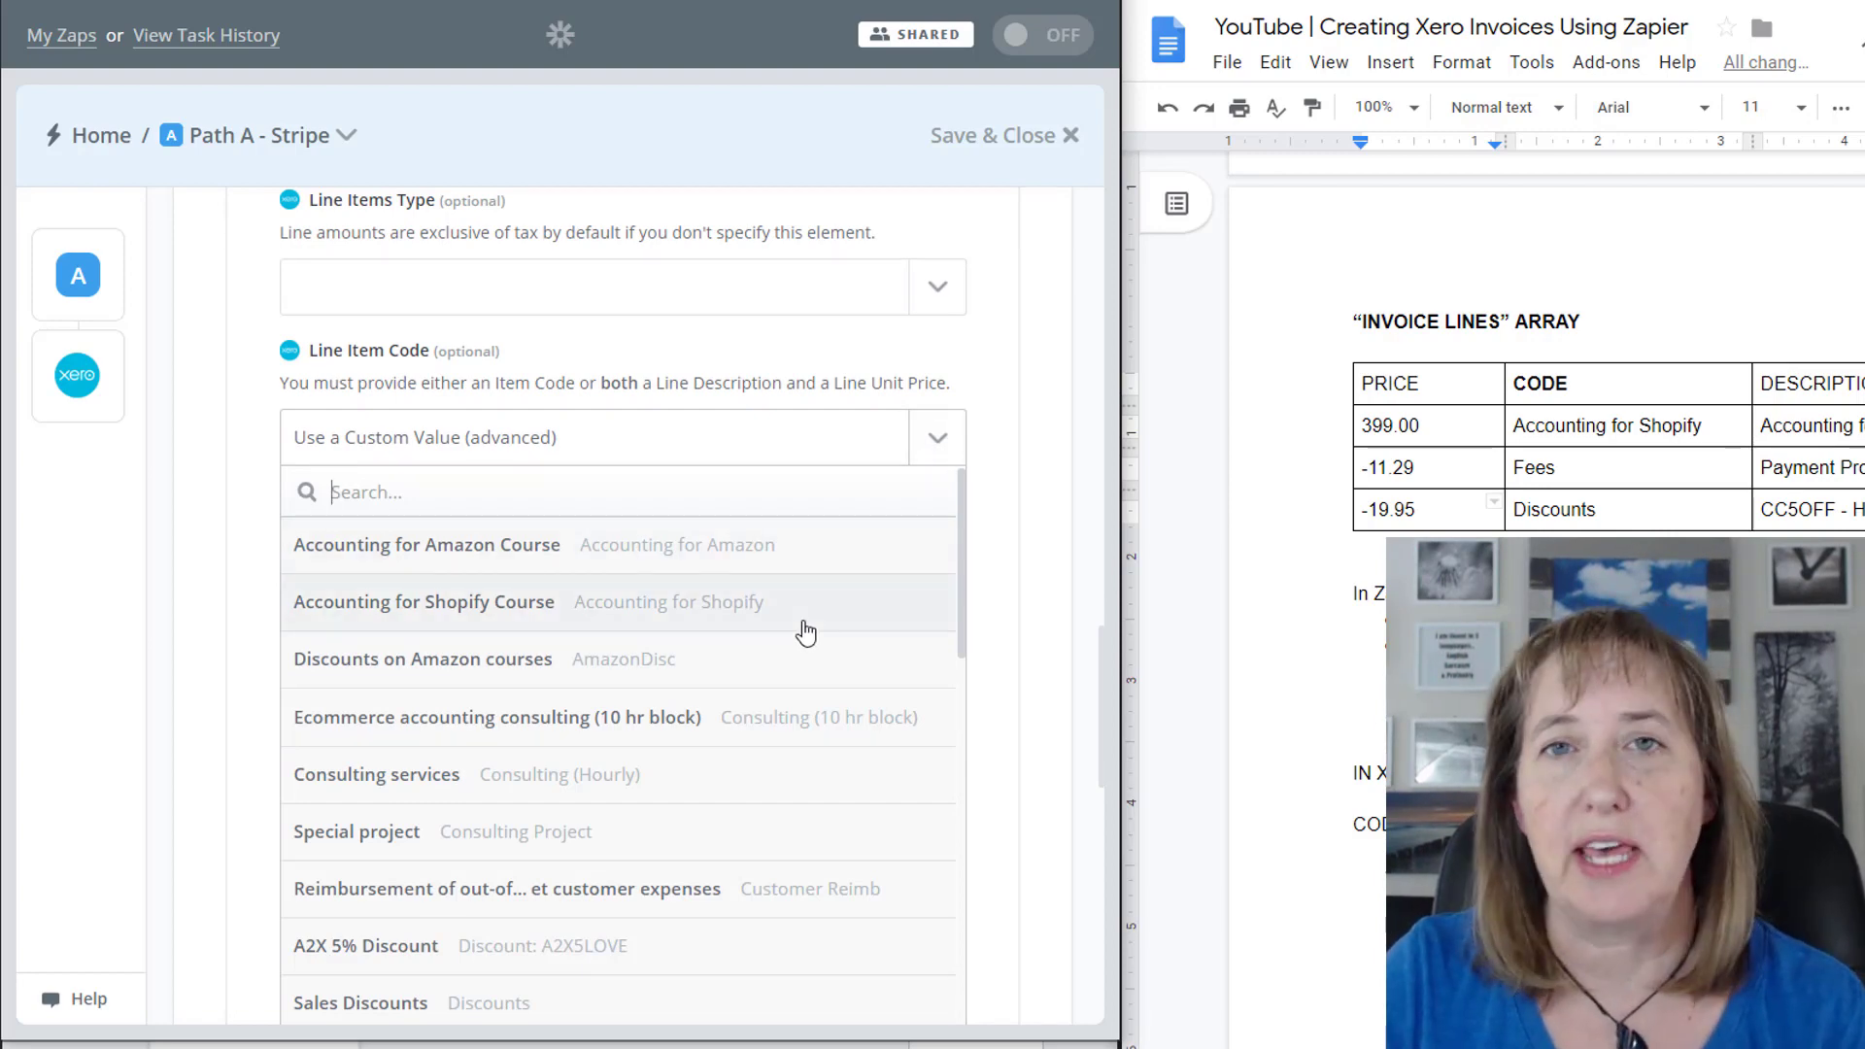
scroll(770, 674, "down", 10)
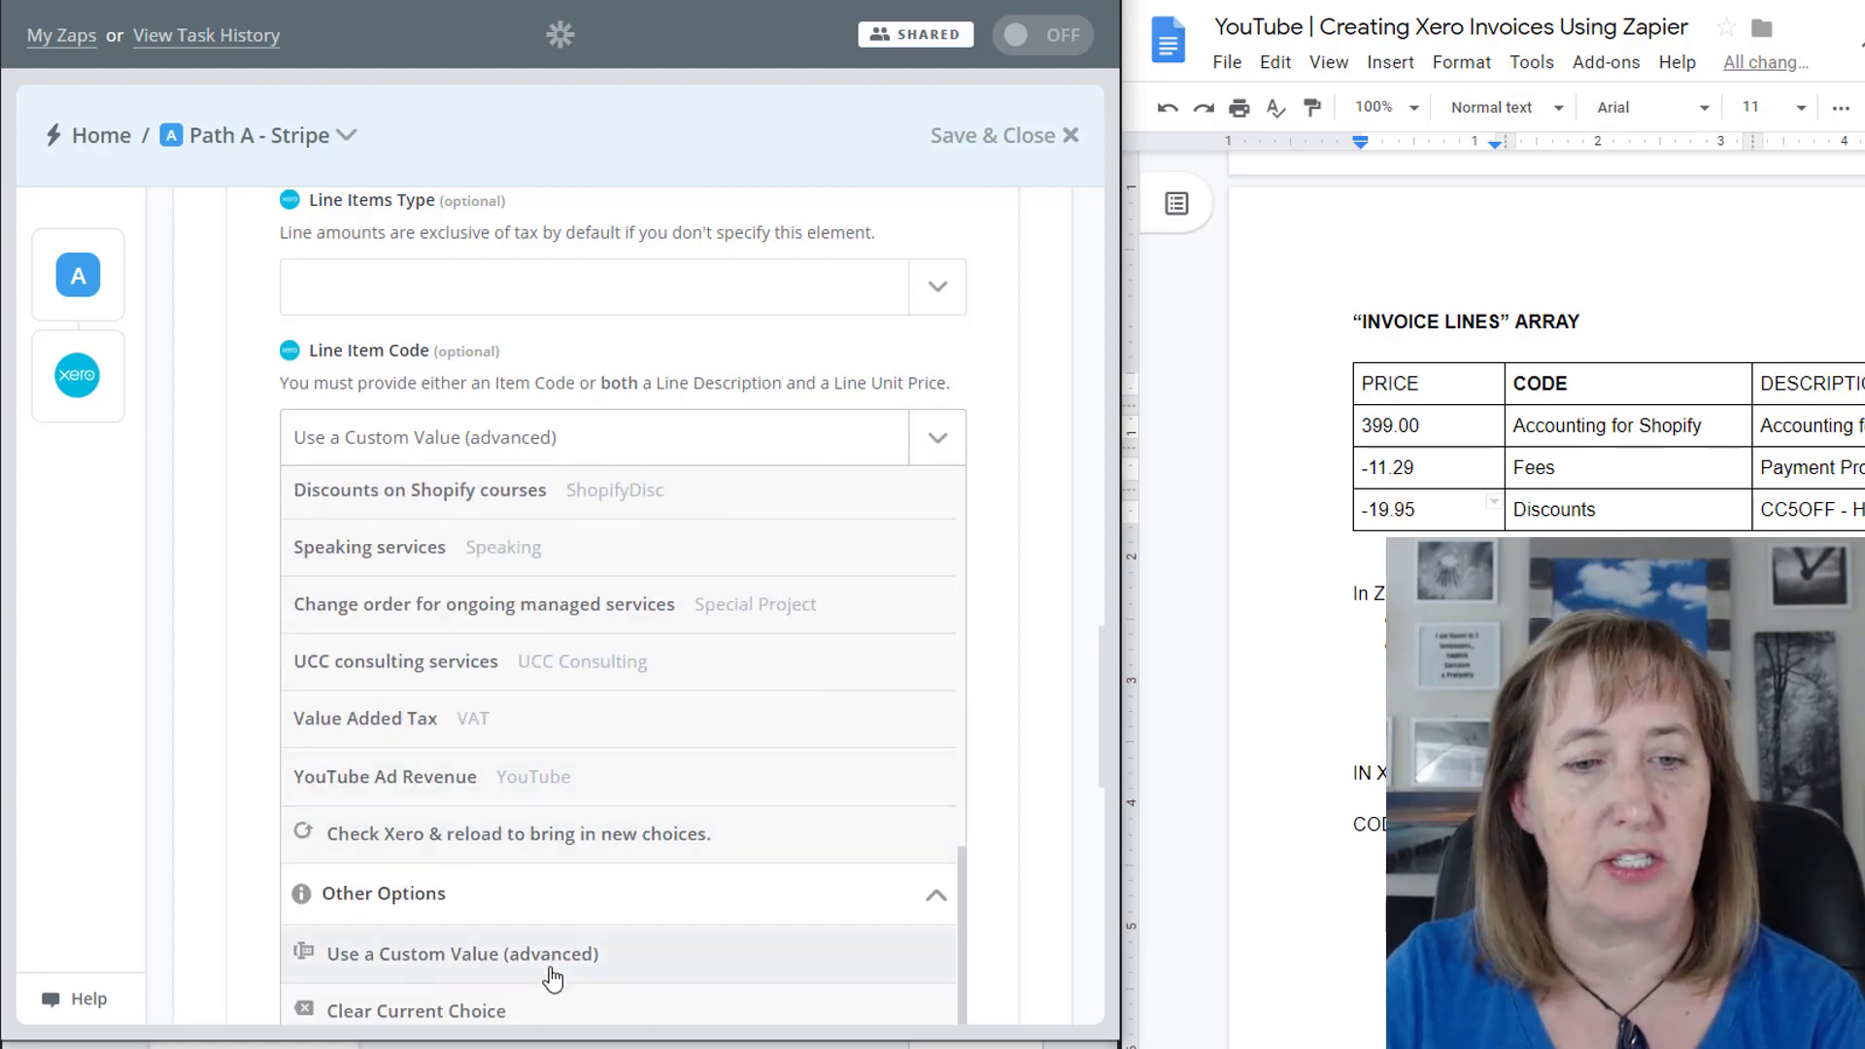
left_click(552, 980)
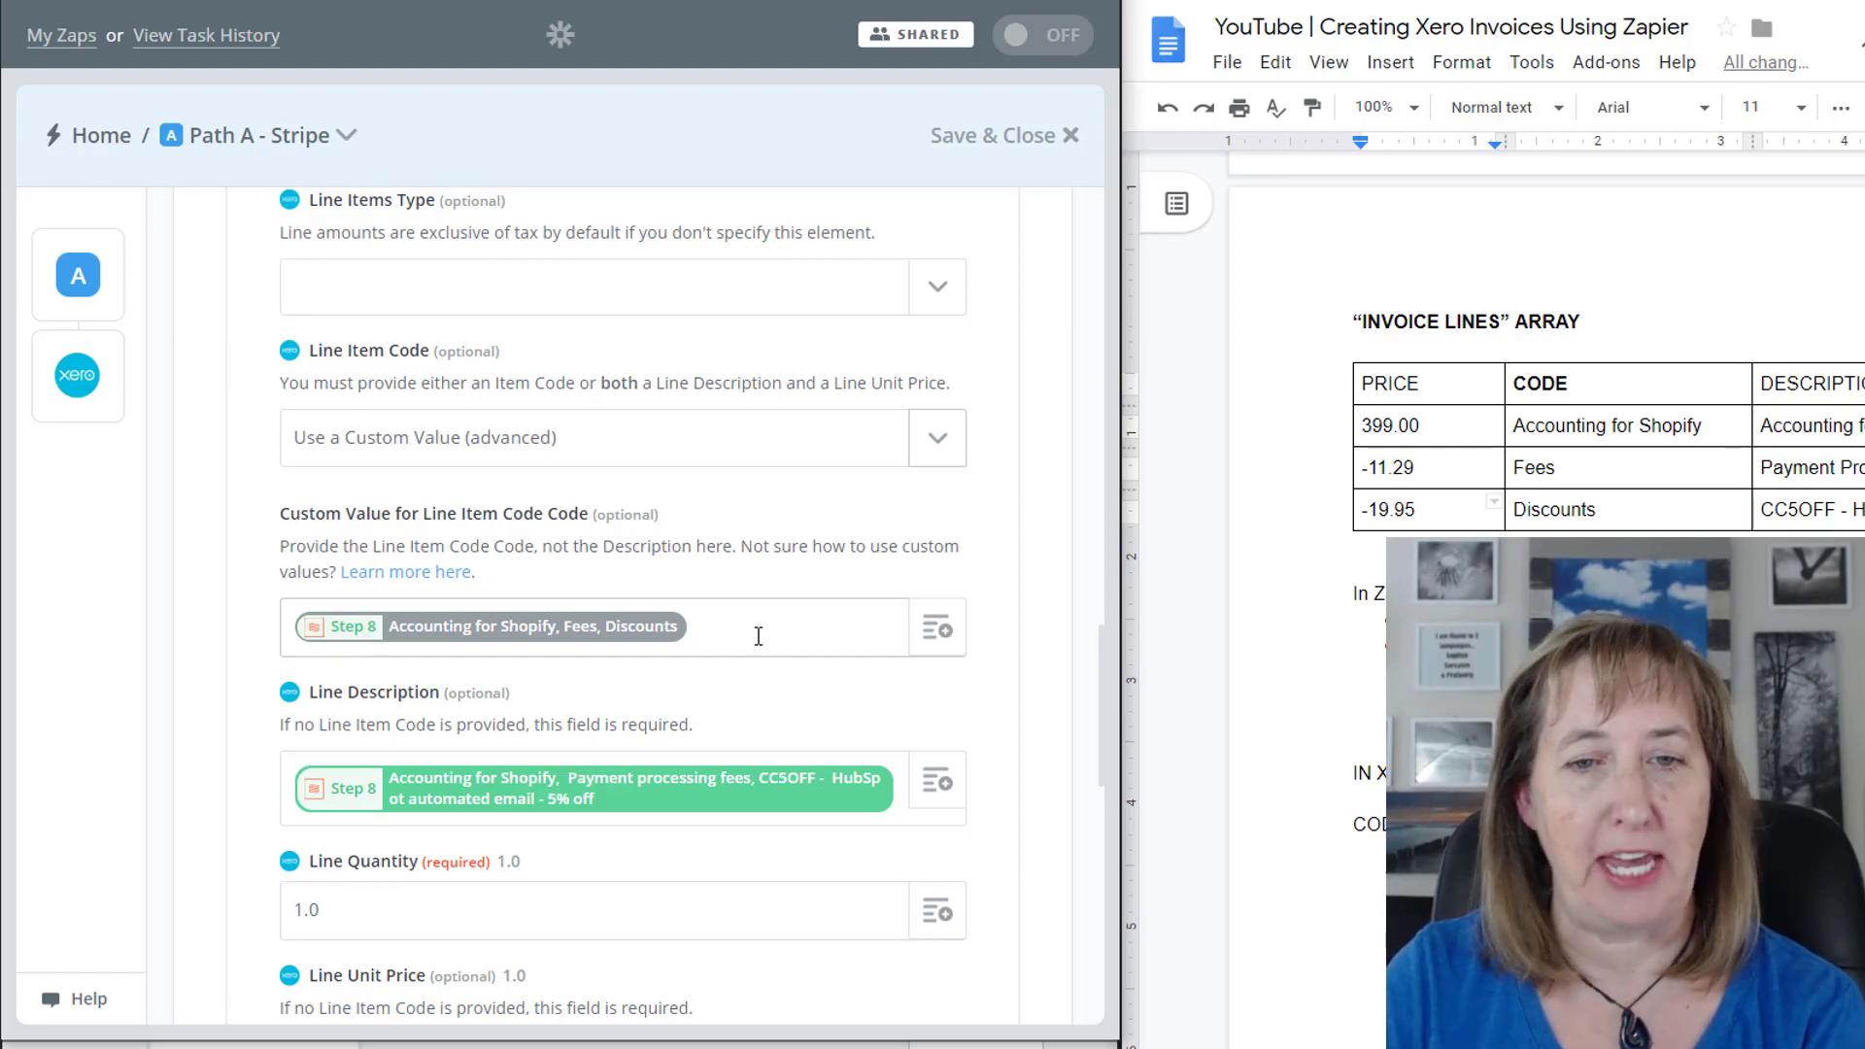
left_click(934, 631)
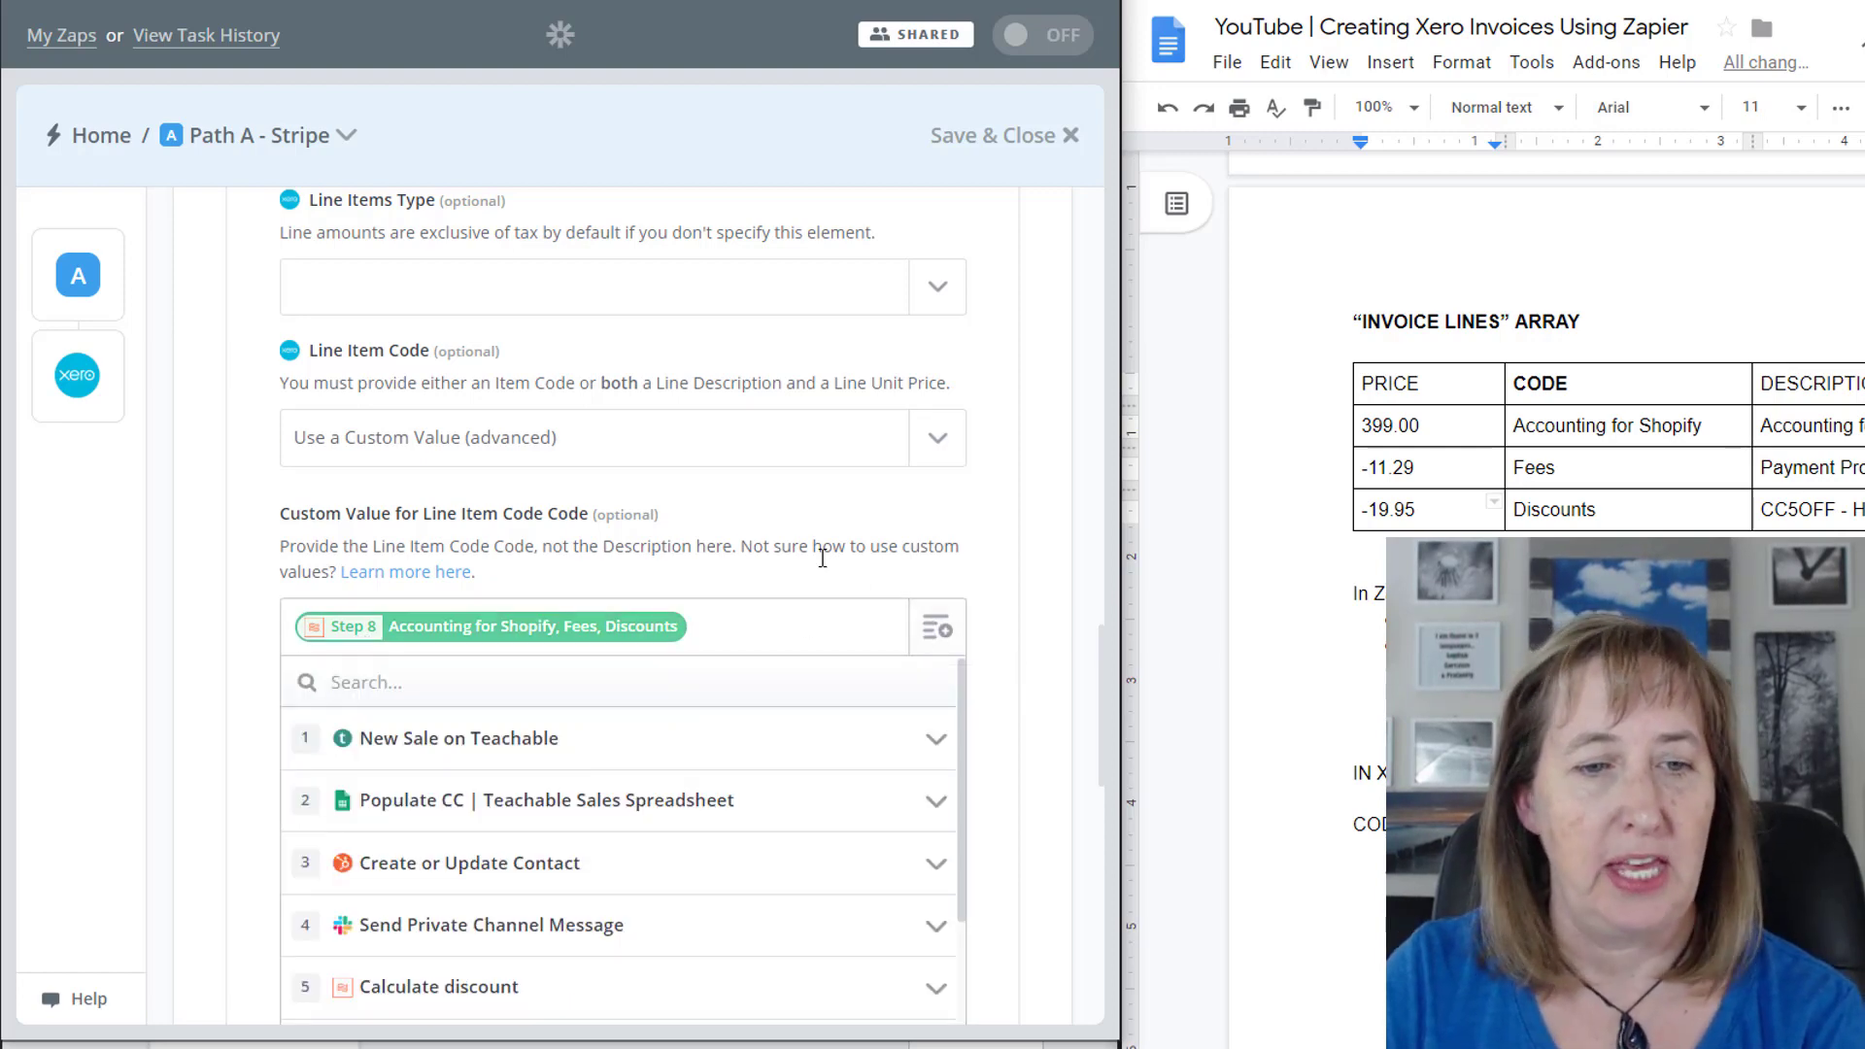
scroll(787, 541, "down", 3)
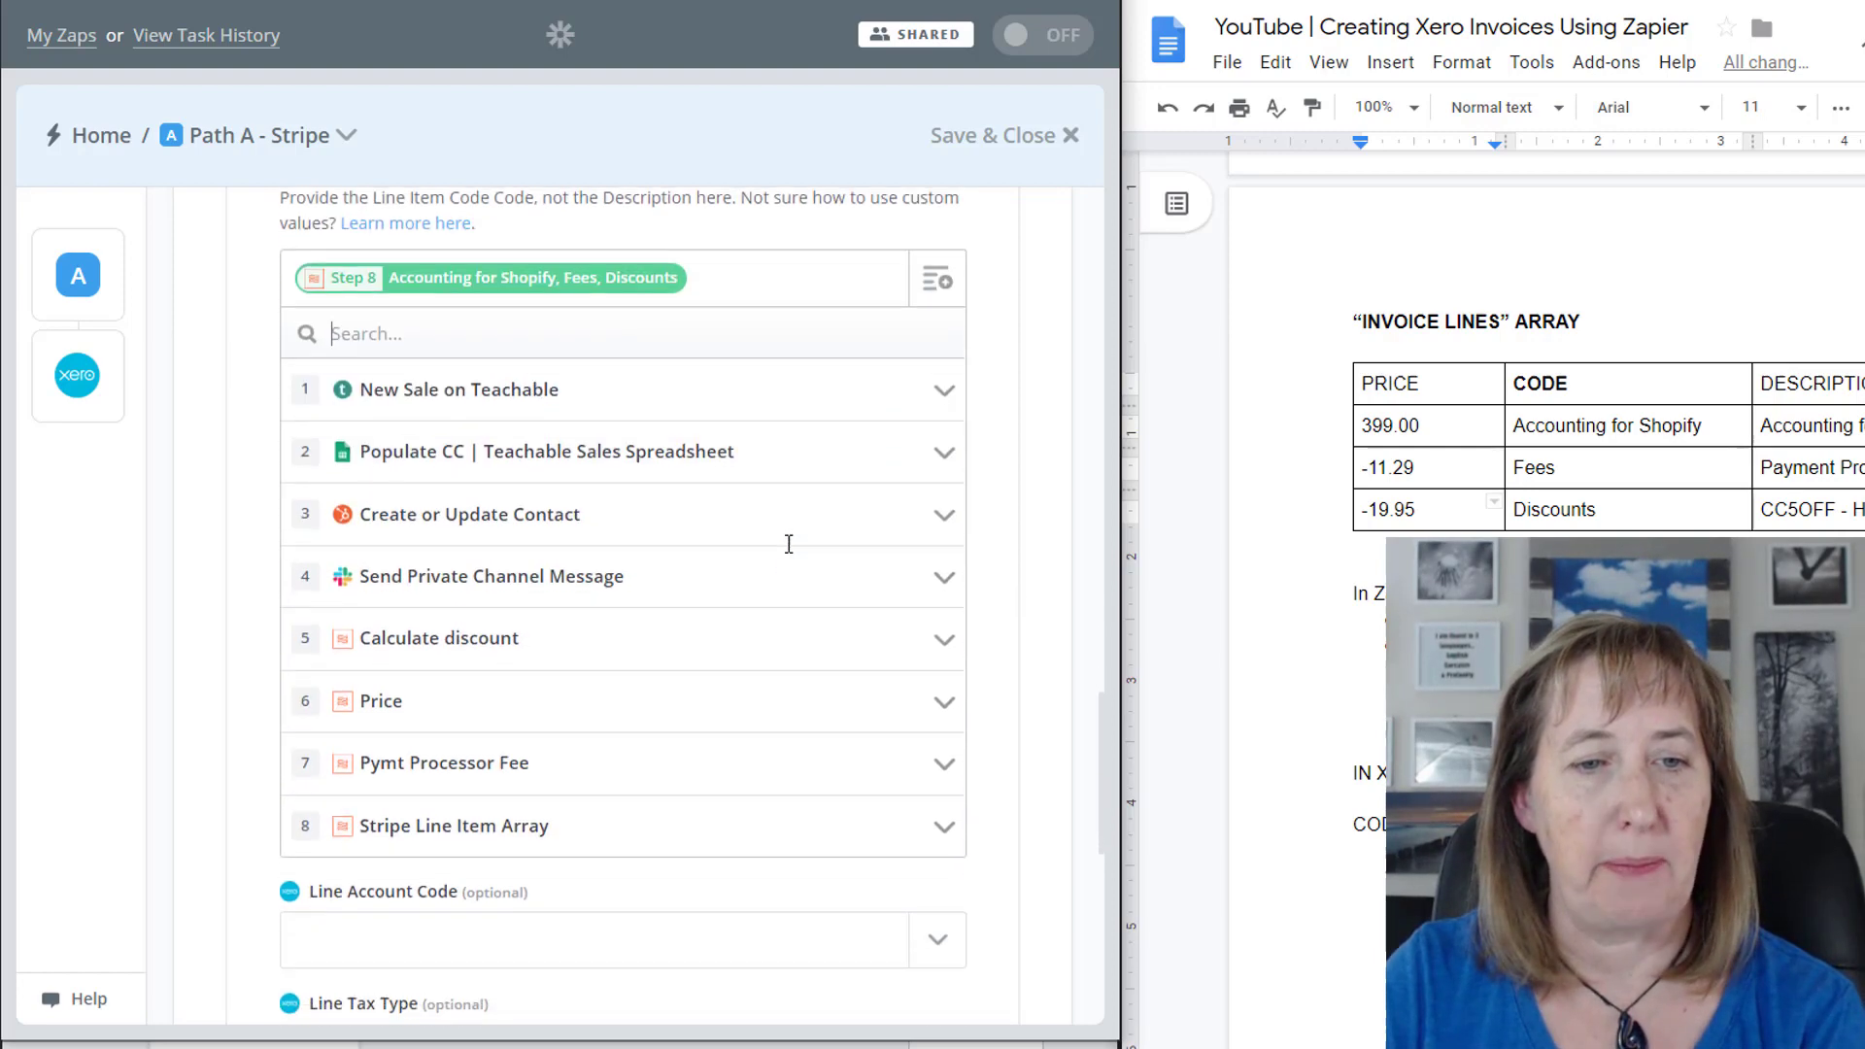
left_click(940, 833)
scroll(756, 748, "down", 1)
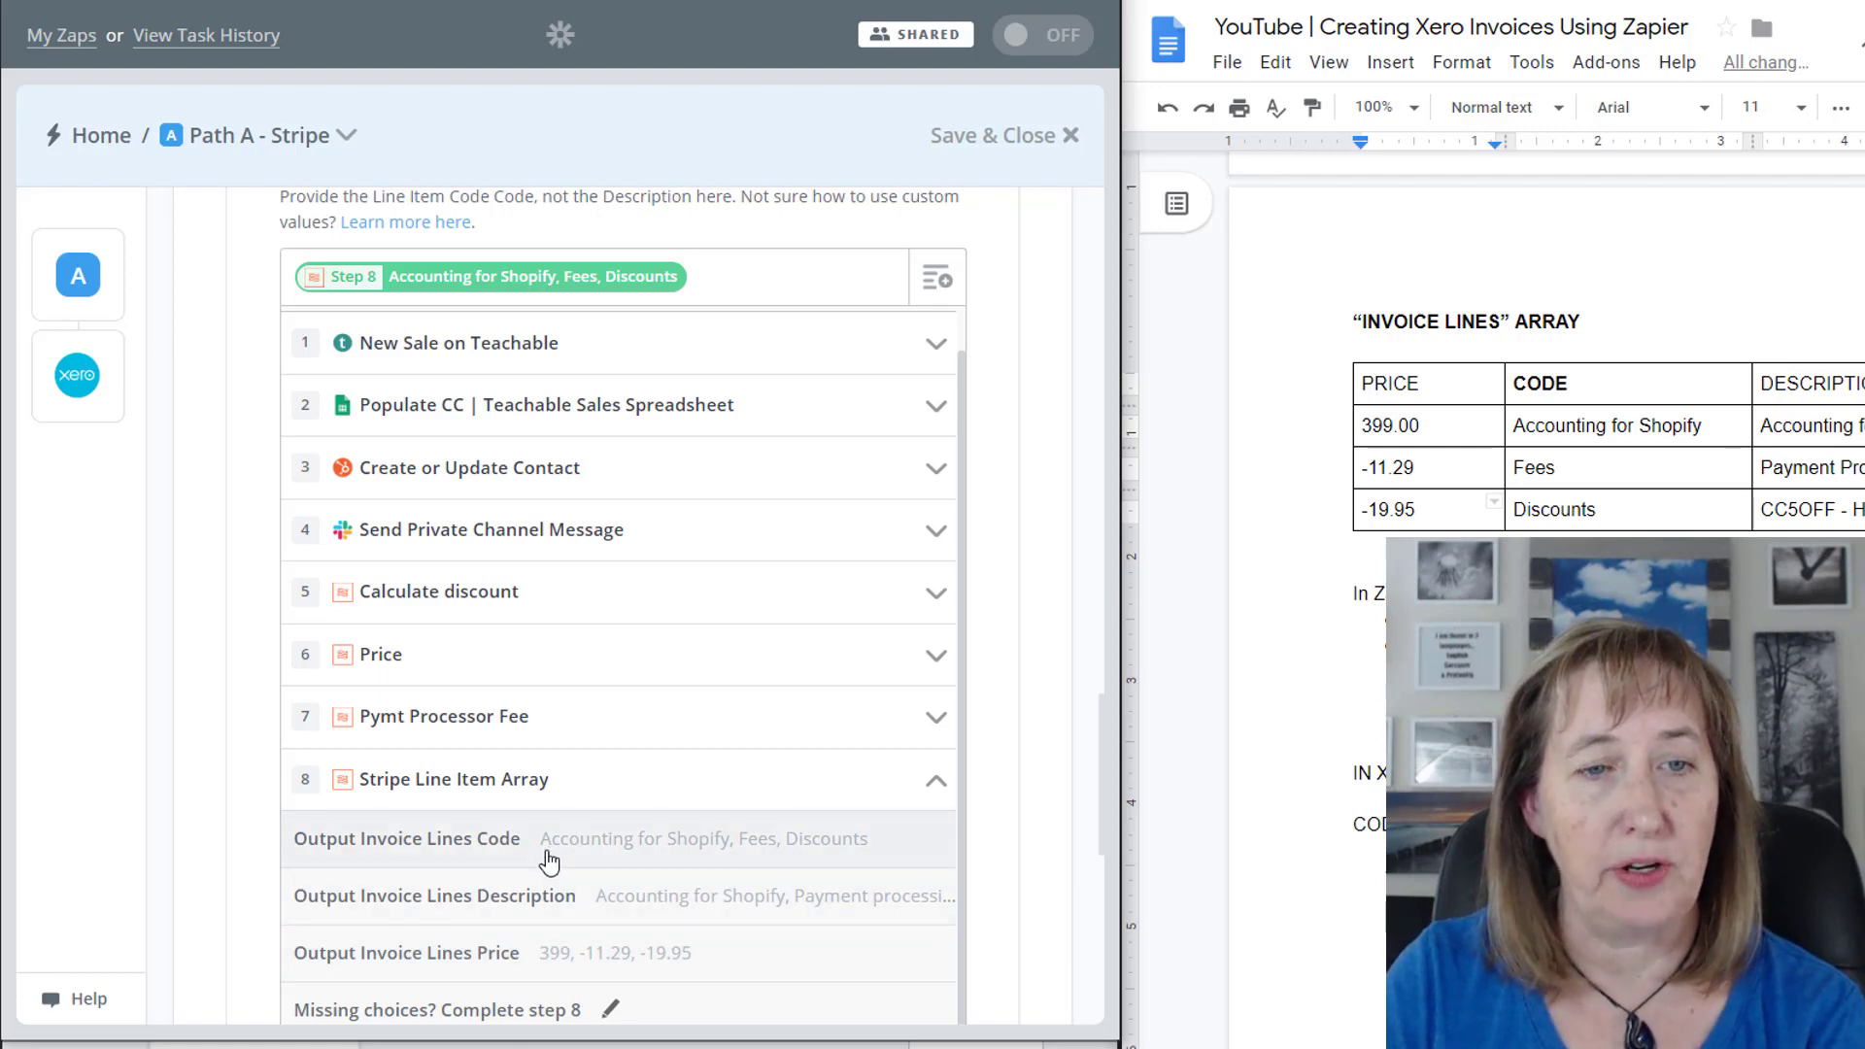
left_click(1022, 647)
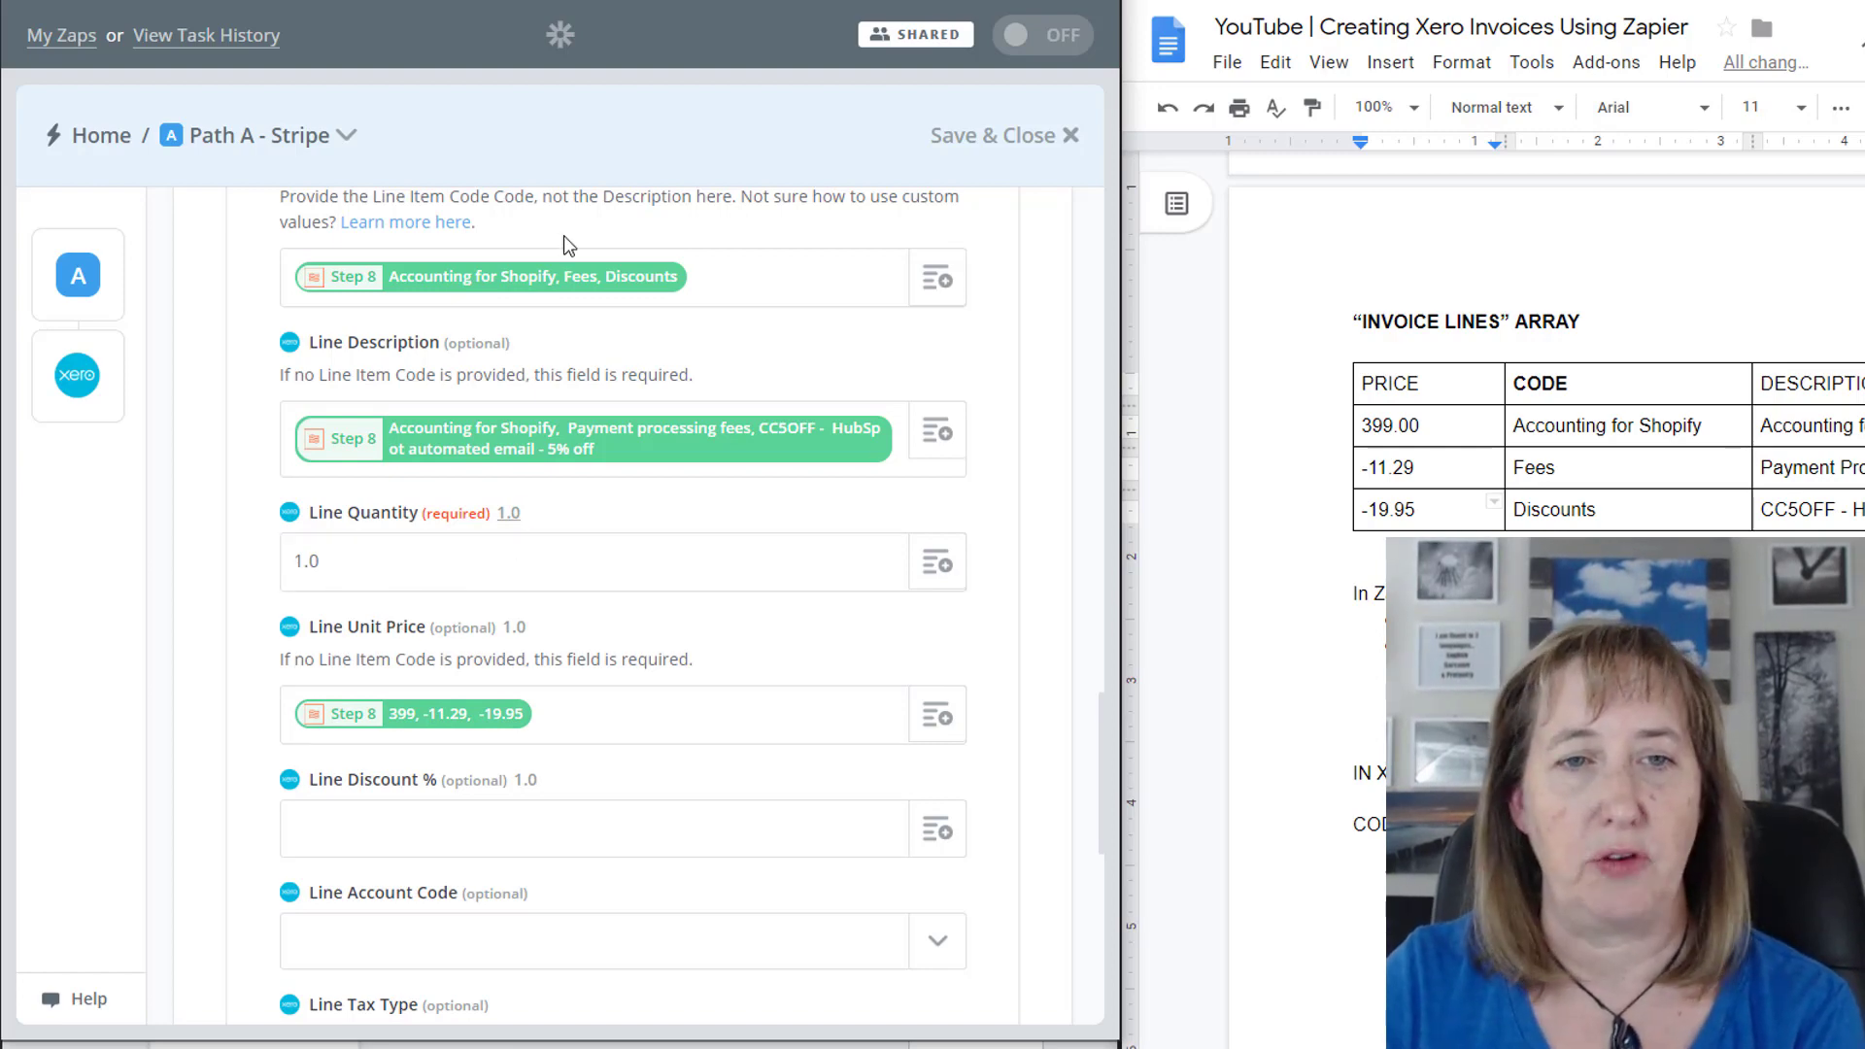
scroll(730, 716, "down", 3)
scroll(730, 715, "down", 3)
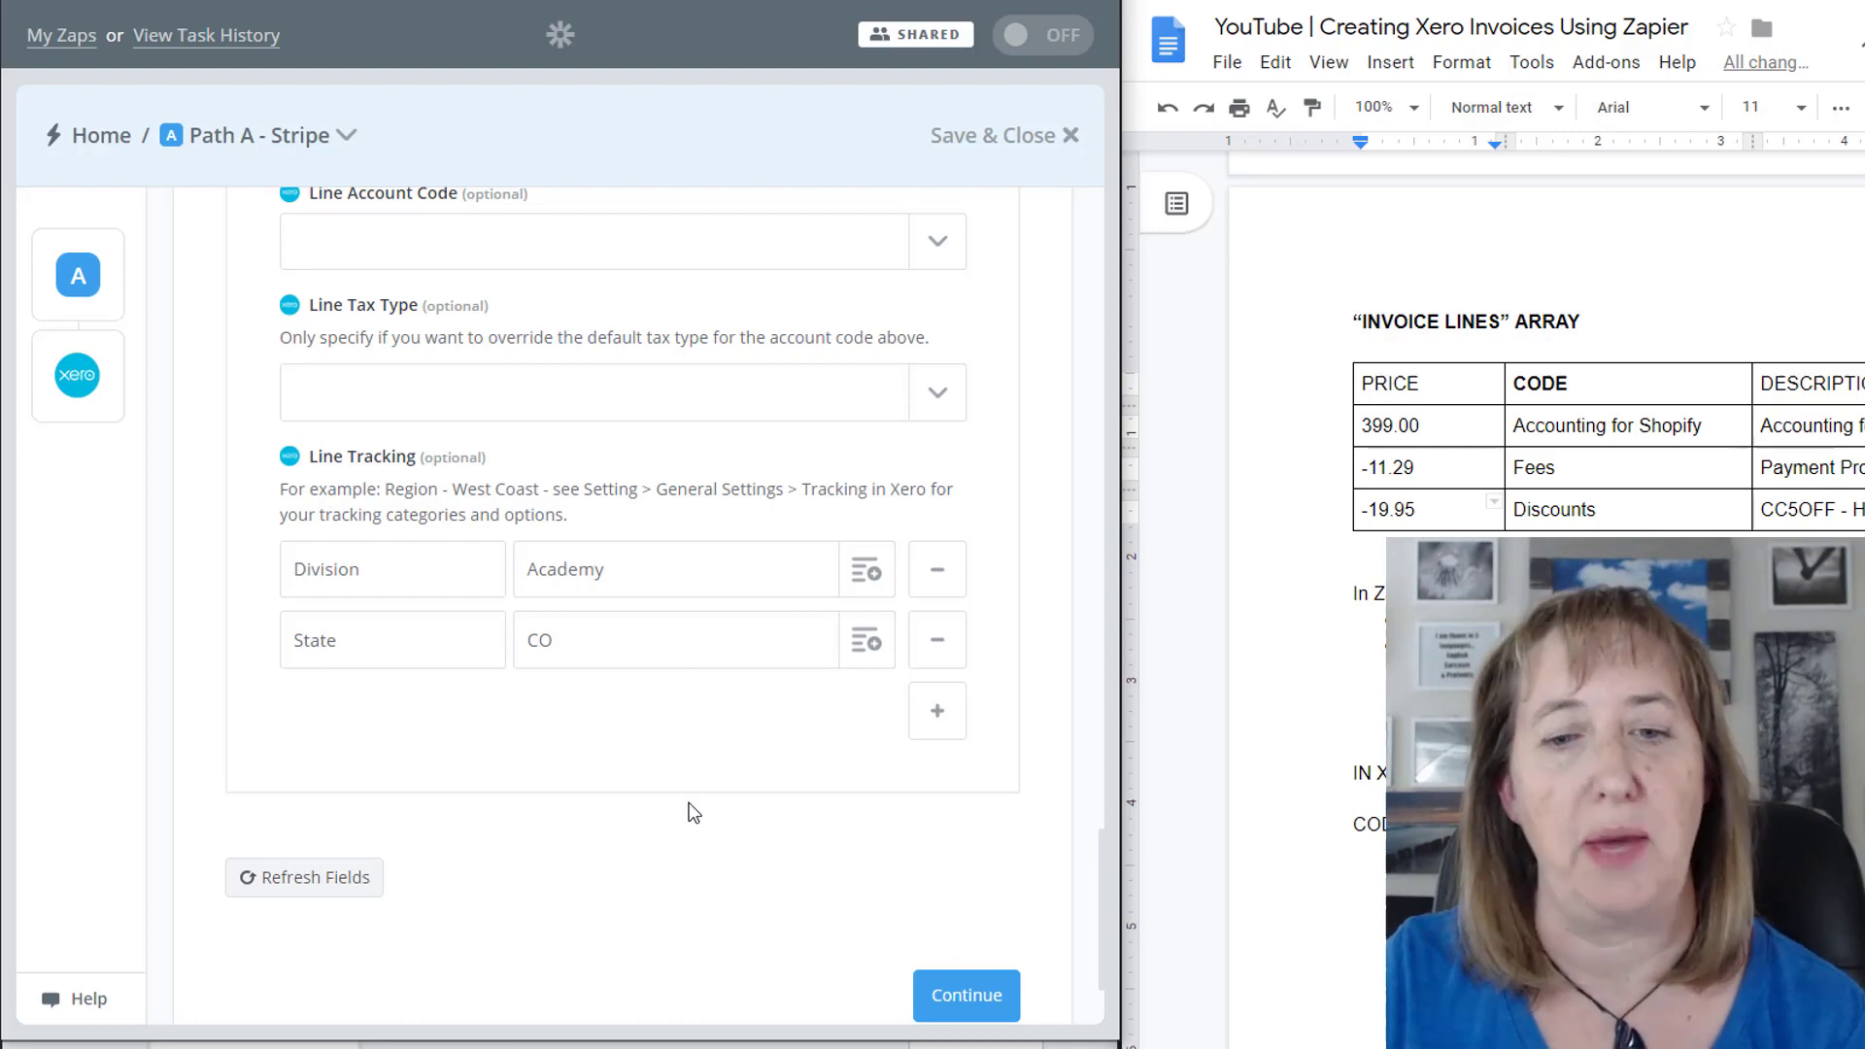
scroll(691, 787, "down", 1)
scroll(691, 787, "down", 2)
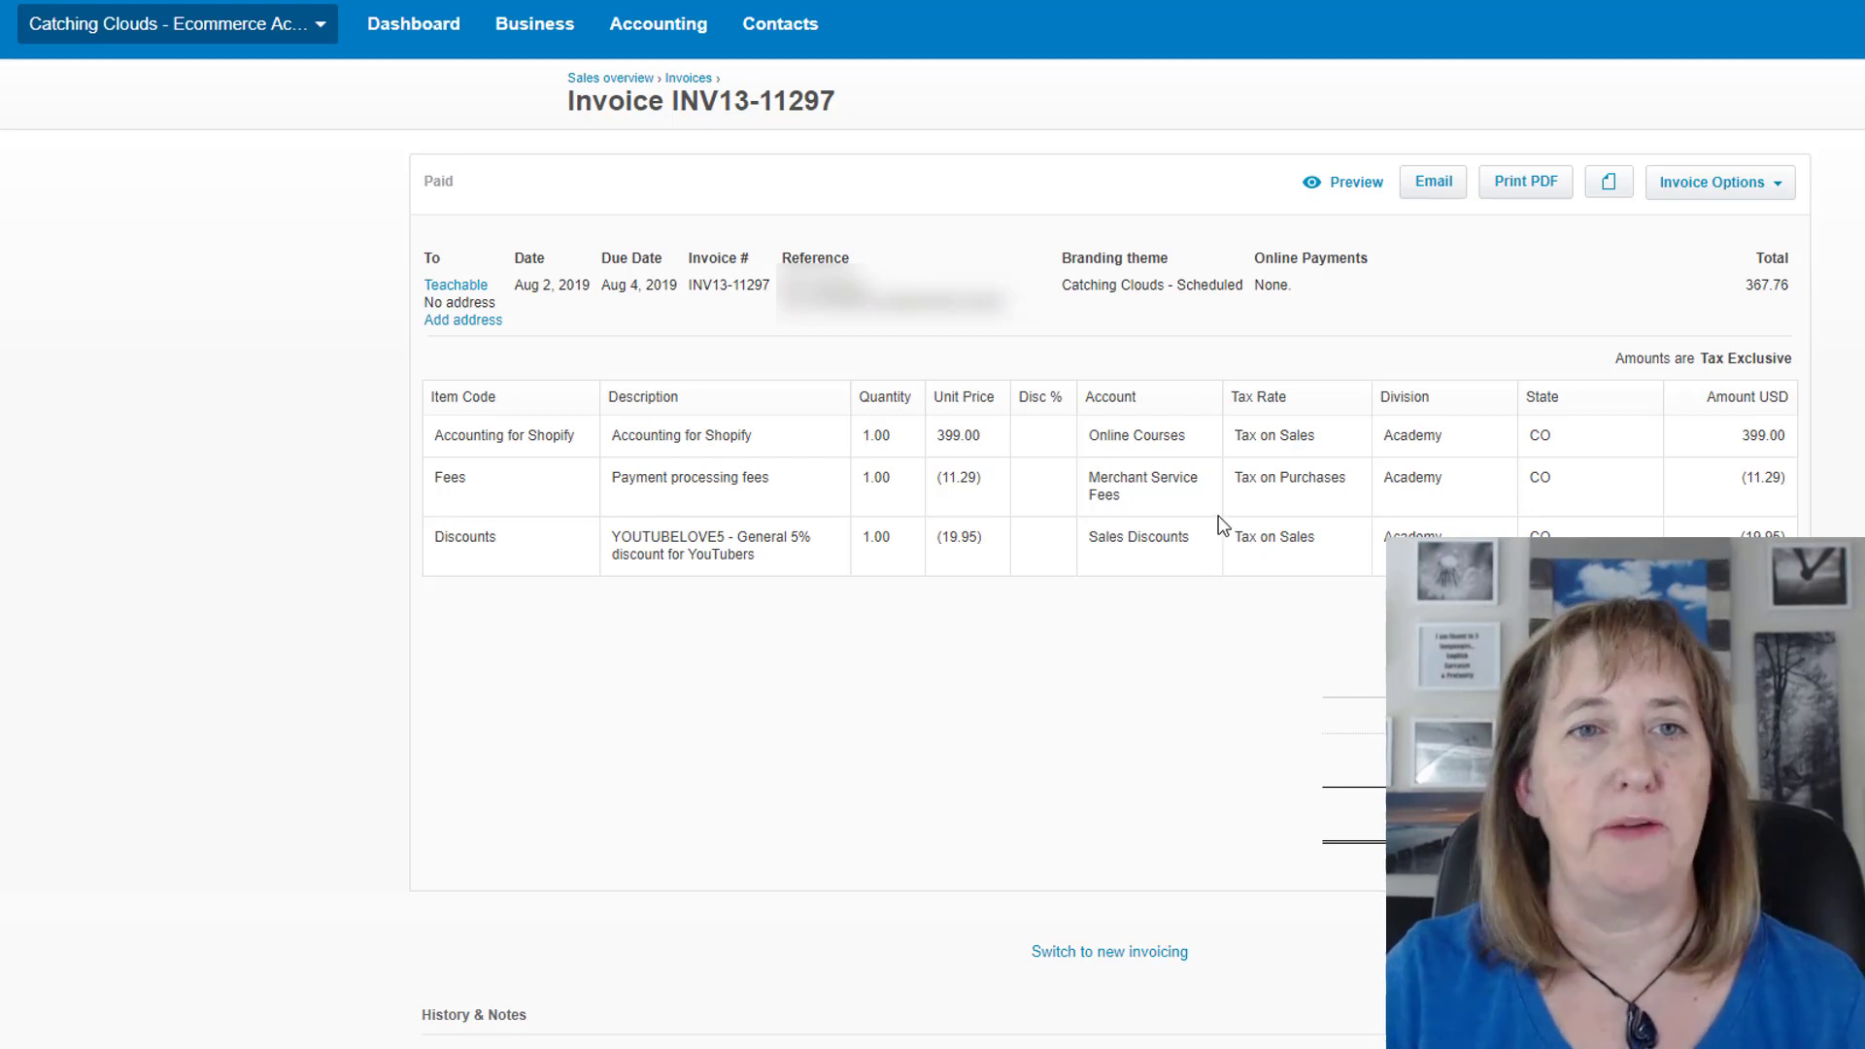
- Open Xero's Products and services list, view the Shopify Course item, then close its edit dialog
left_click(573, 37)
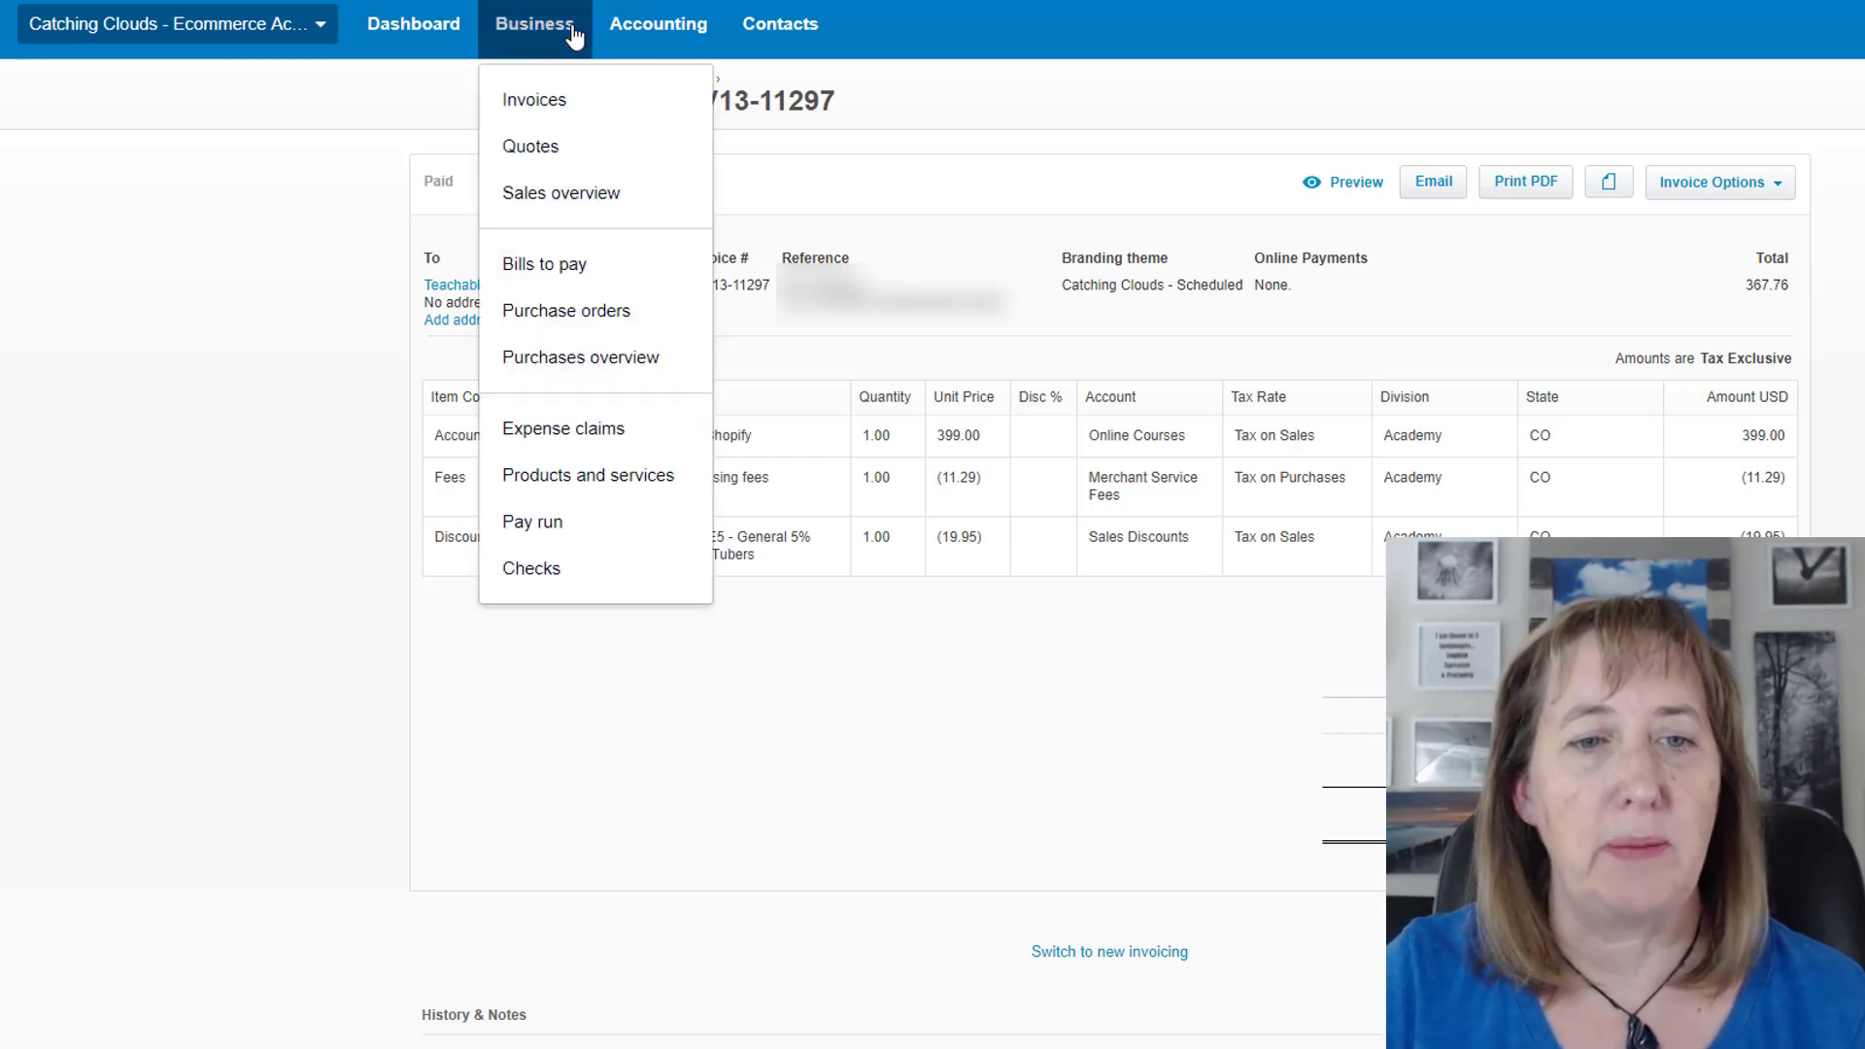
left_click(630, 481)
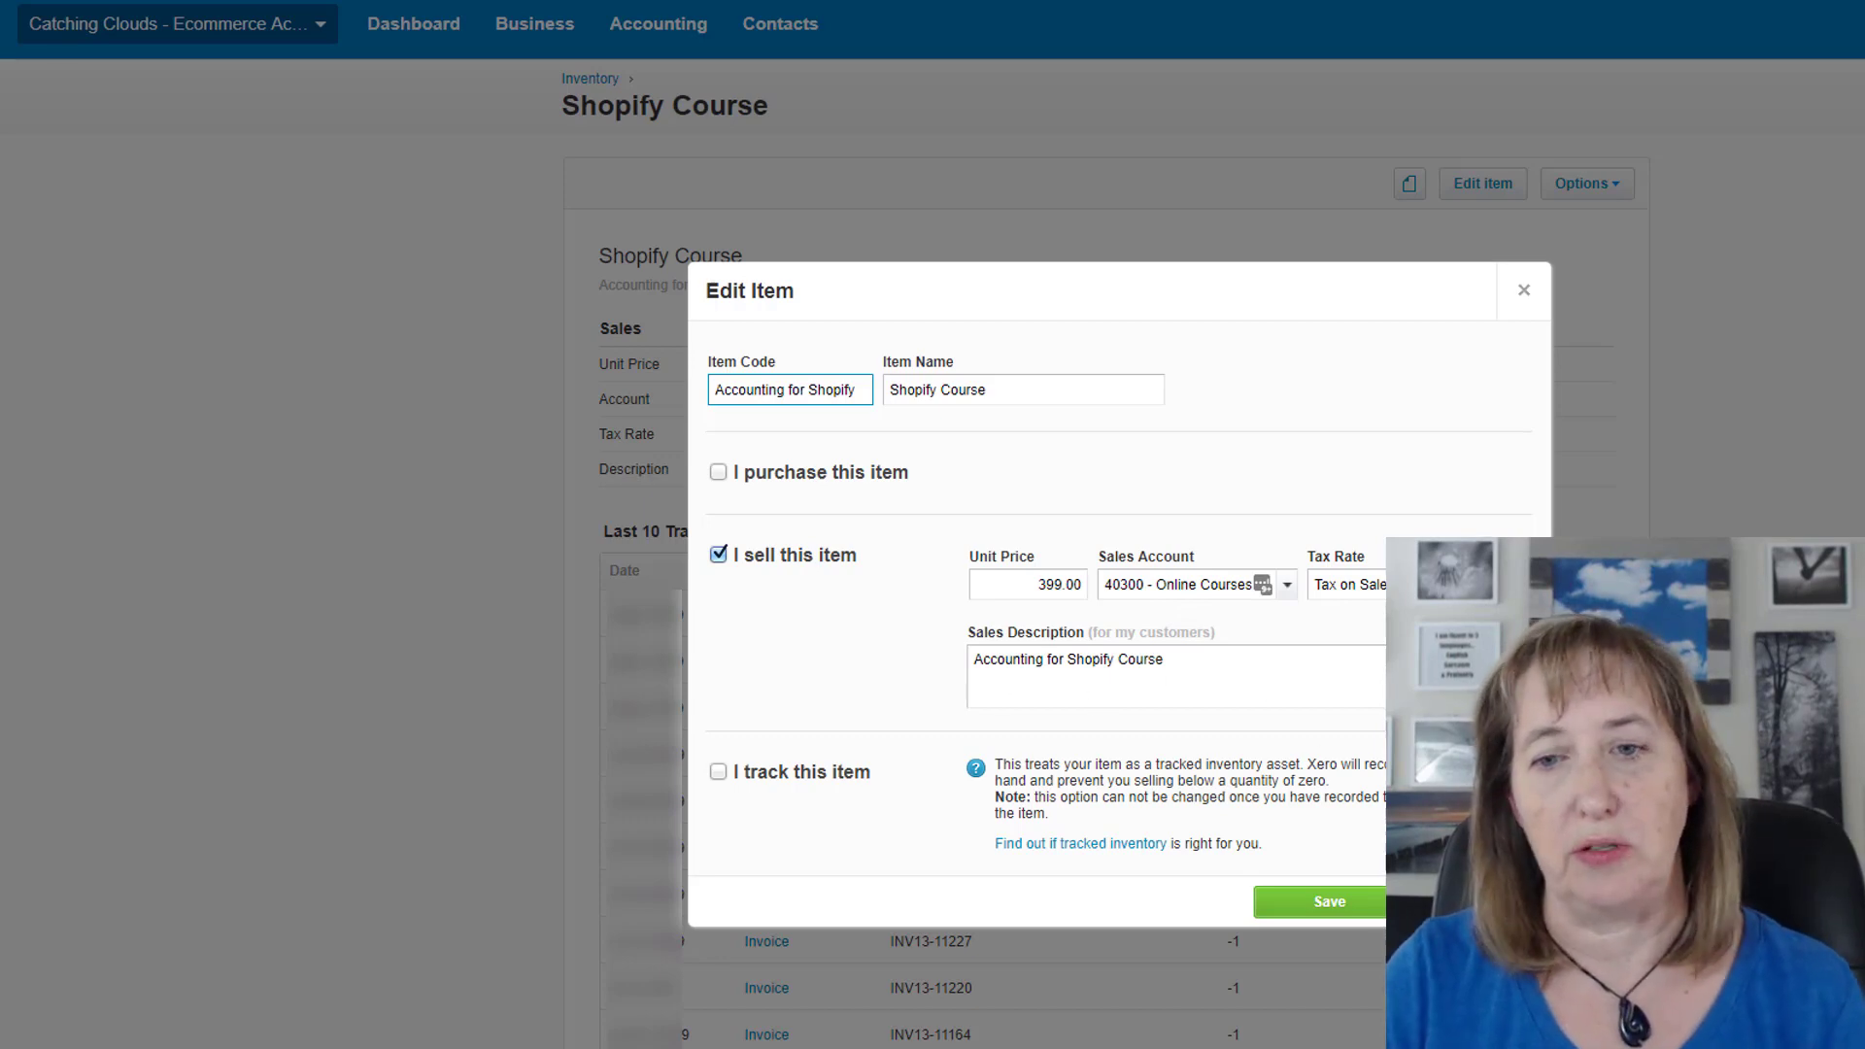
key("Return")
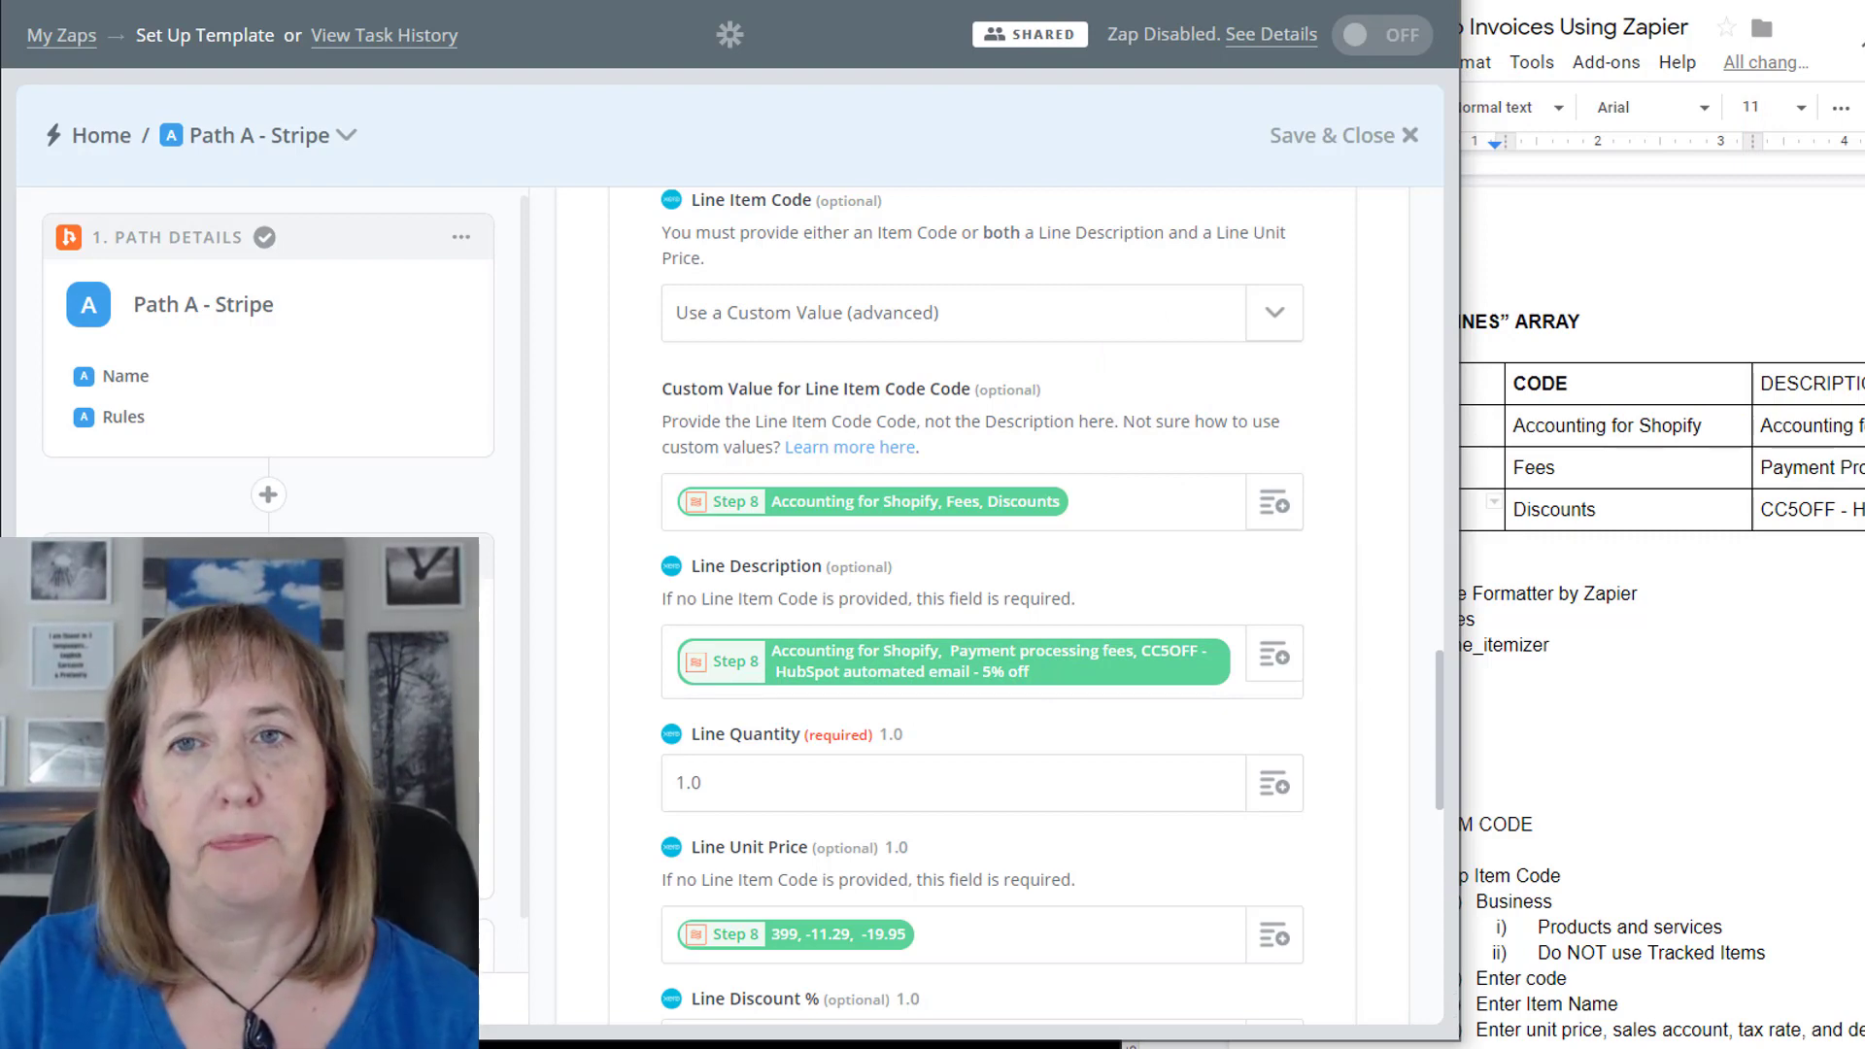
- From the Shopify Course item page, open invoice INV13-11297 showing 0.00 due
key("alt+Tab")
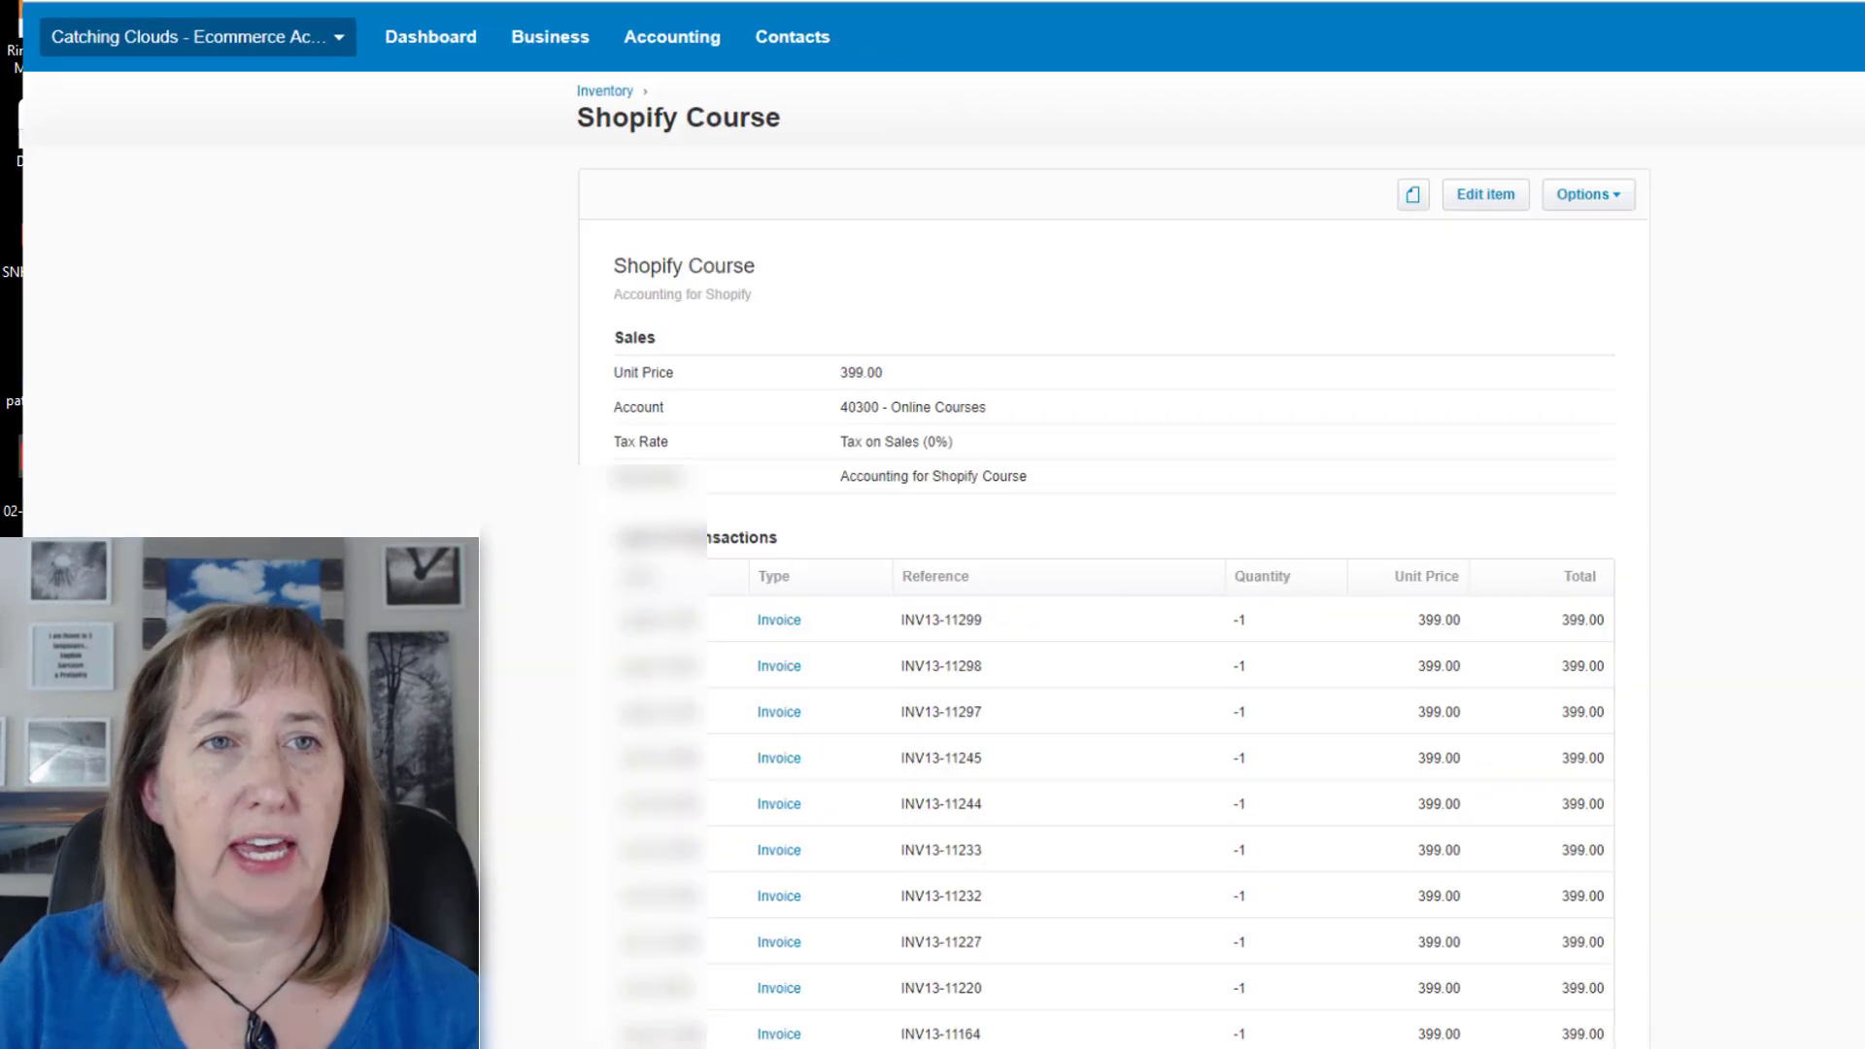
left_click(970, 699)
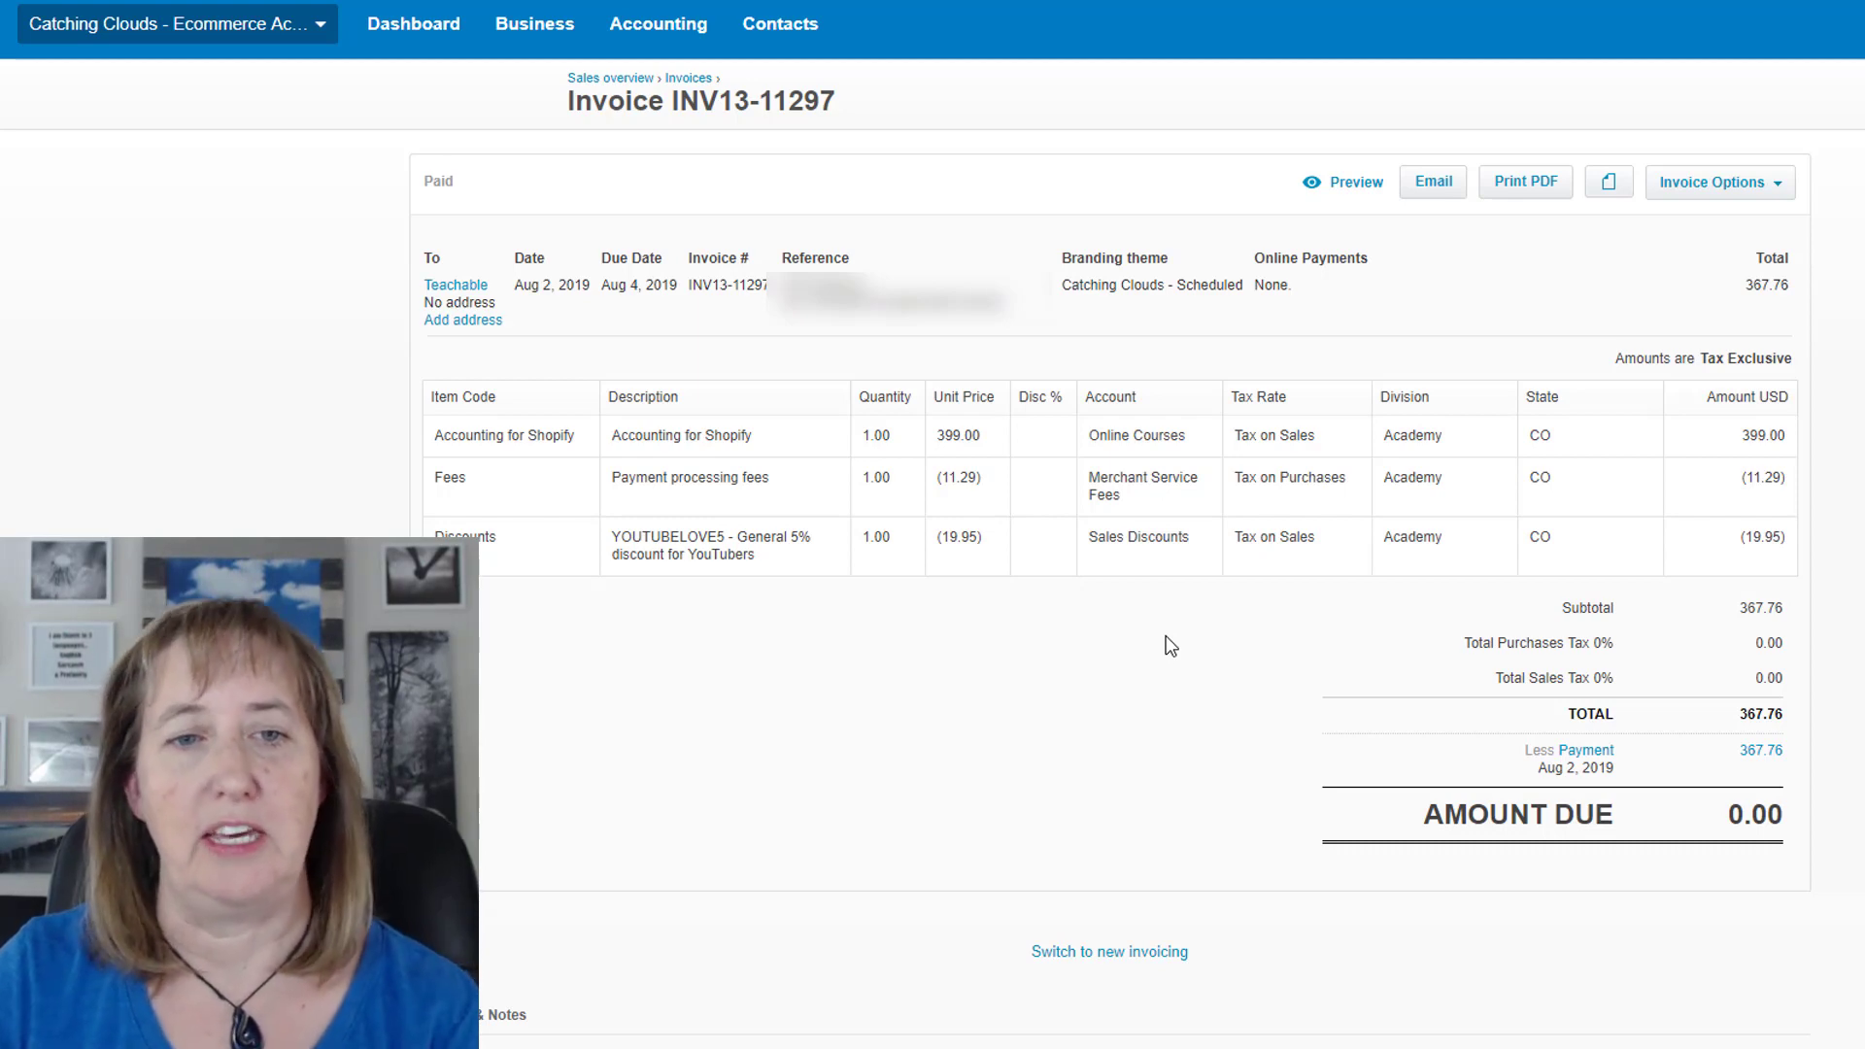
scroll(1045, 662, "down", 2)
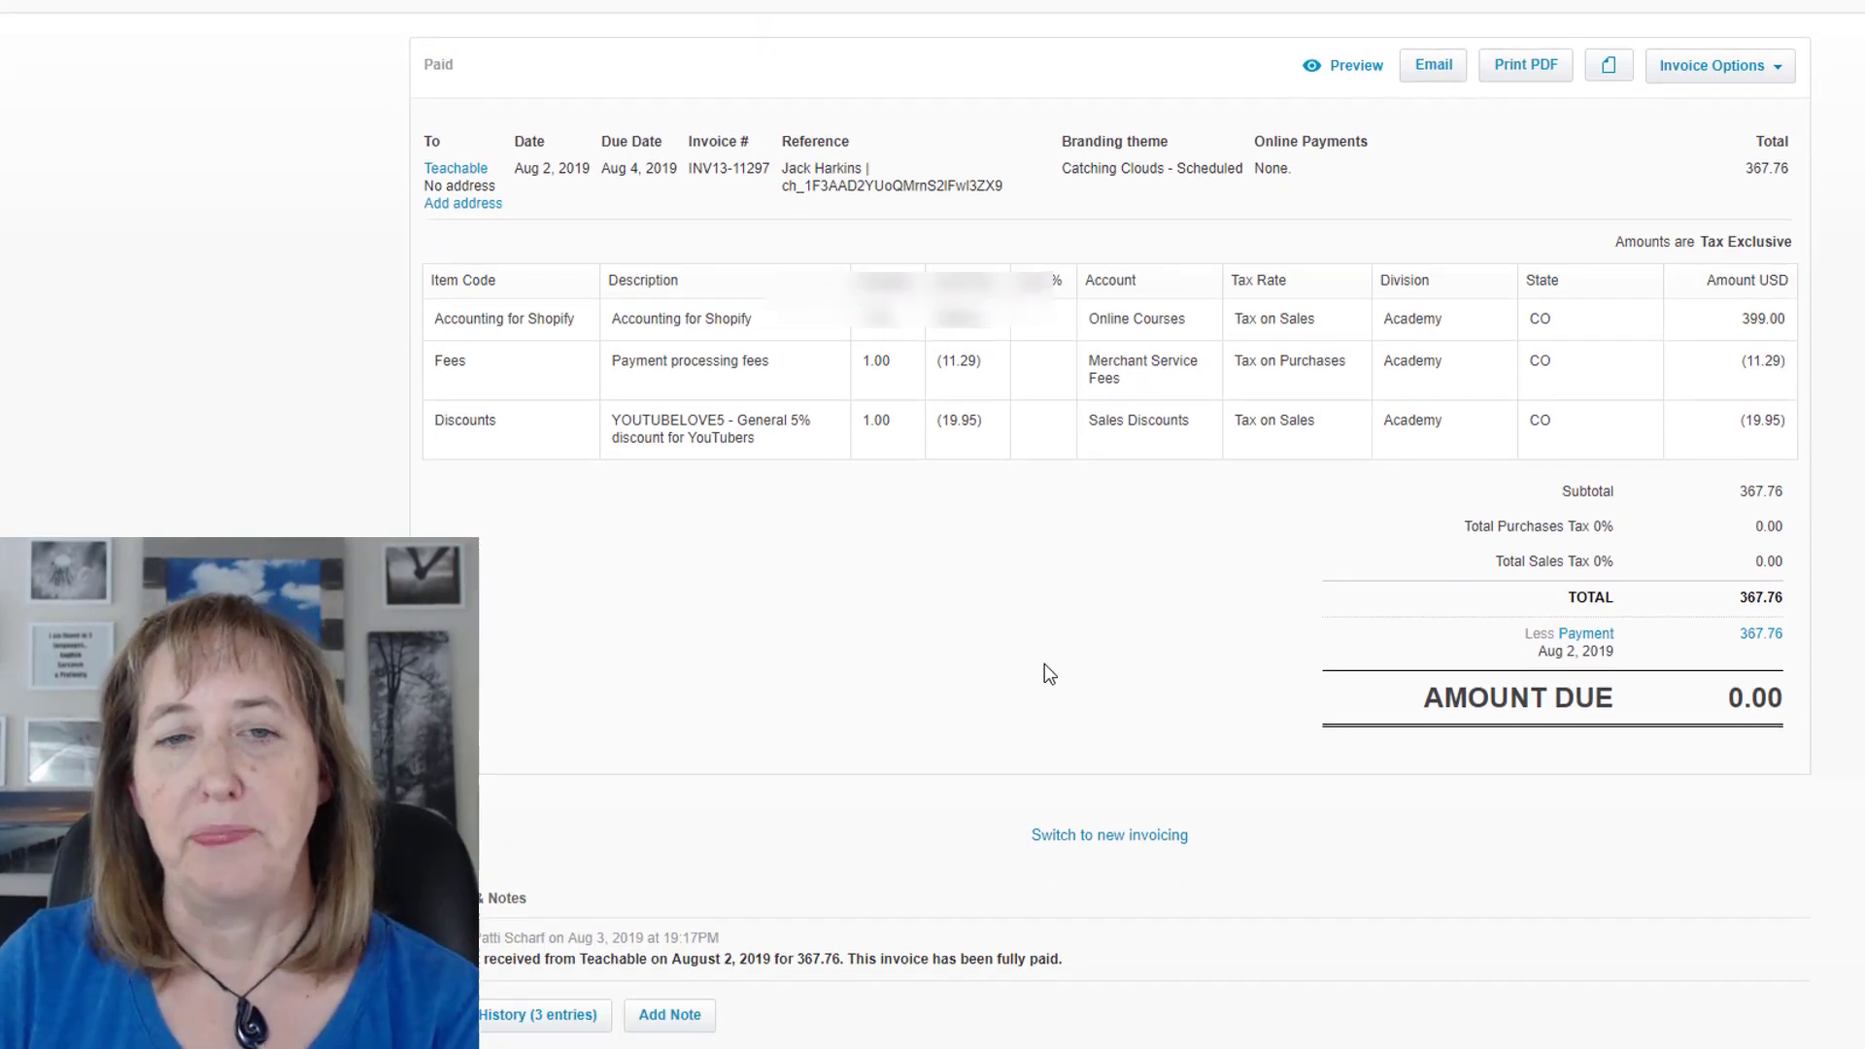
scroll(1045, 662, "up", 1)
scroll(1049, 673, "up", 1)
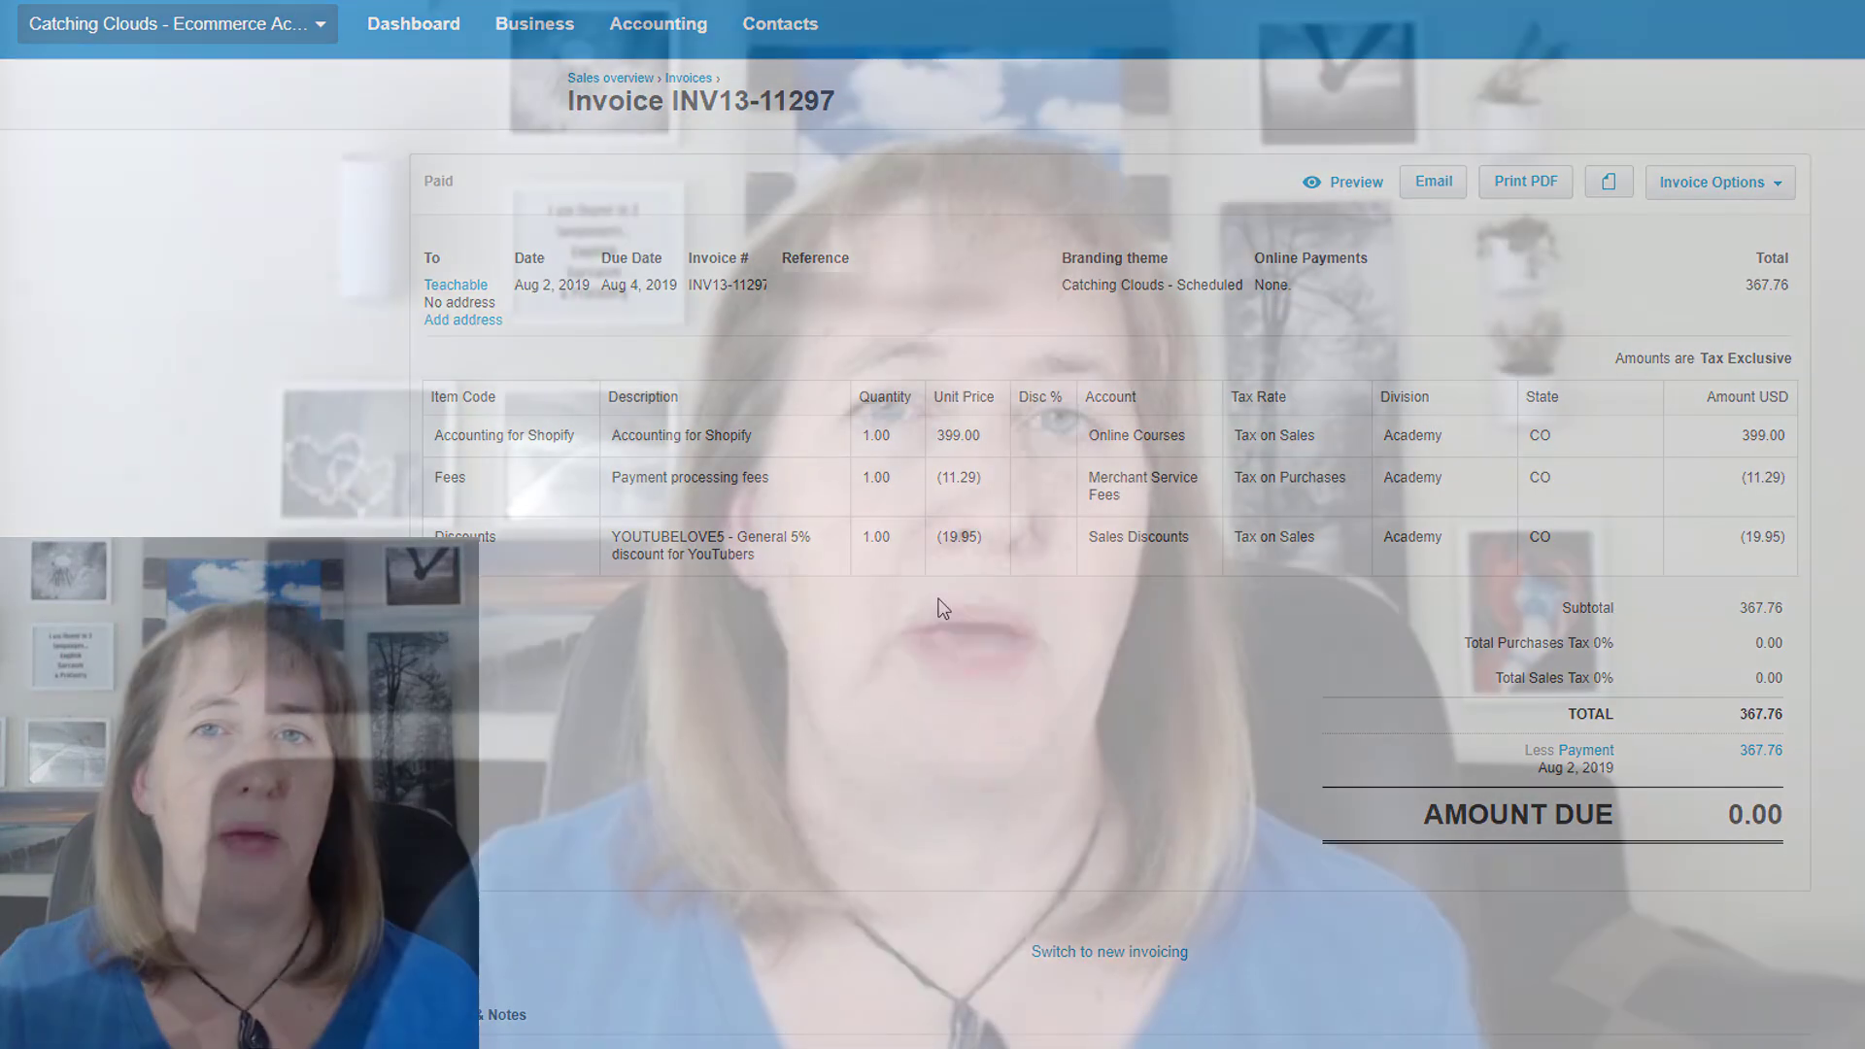